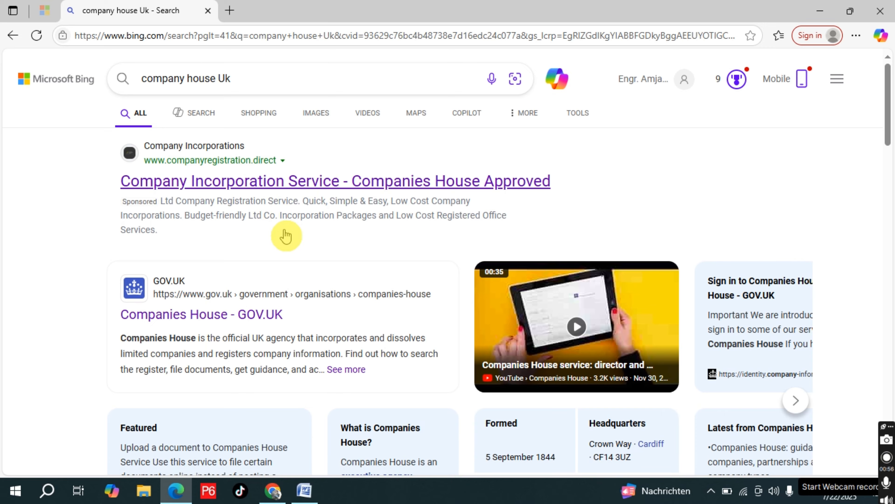
Open the GOV.UK Companies House page from the search results and go to its "Set up a company" guide
scroll(286, 233, "down", 1)
scroll(274, 192, "up", 1)
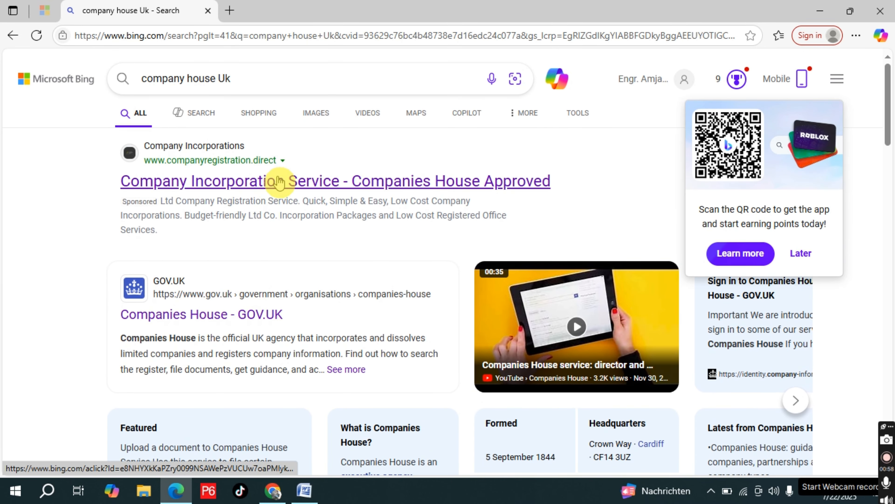
left_click(234, 314)
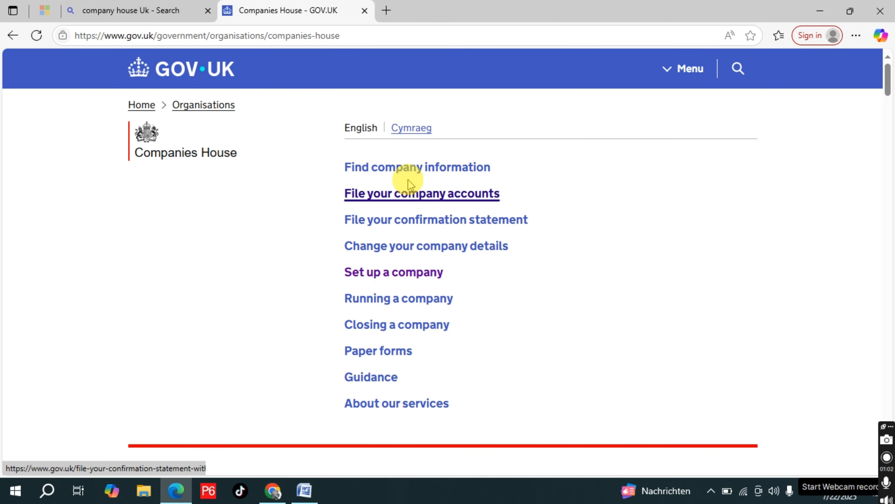
left_click(411, 273)
Expand step 8 of the guide and open its "Register your company with Companies House" link
scroll(234, 309, "down", 5)
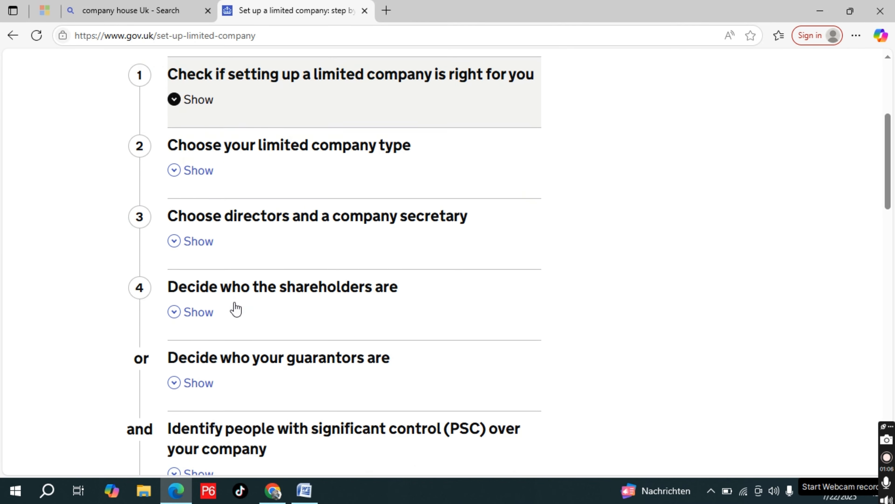
scroll(234, 309, "down", 5)
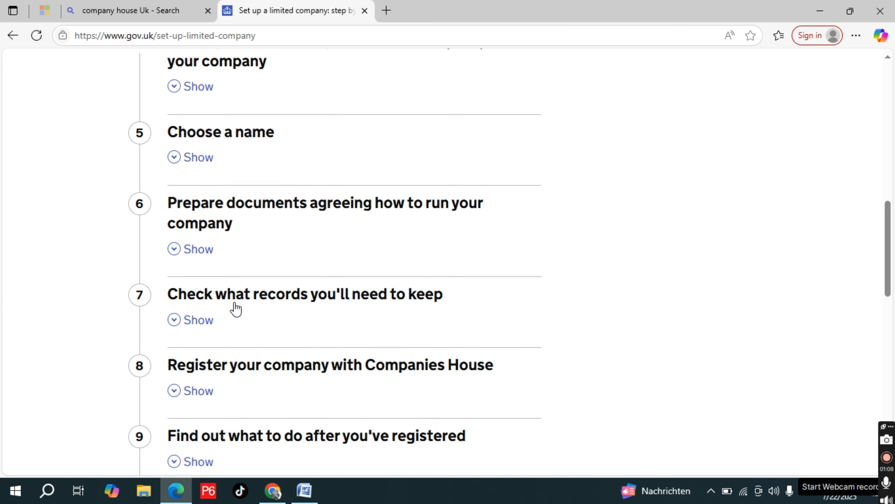
left_click(209, 286)
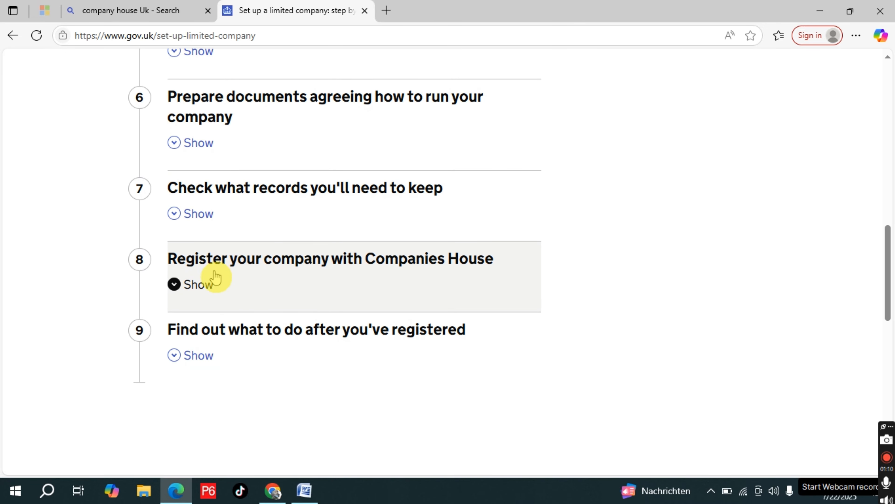
left_click(203, 284)
scroll(340, 350, "down", 2)
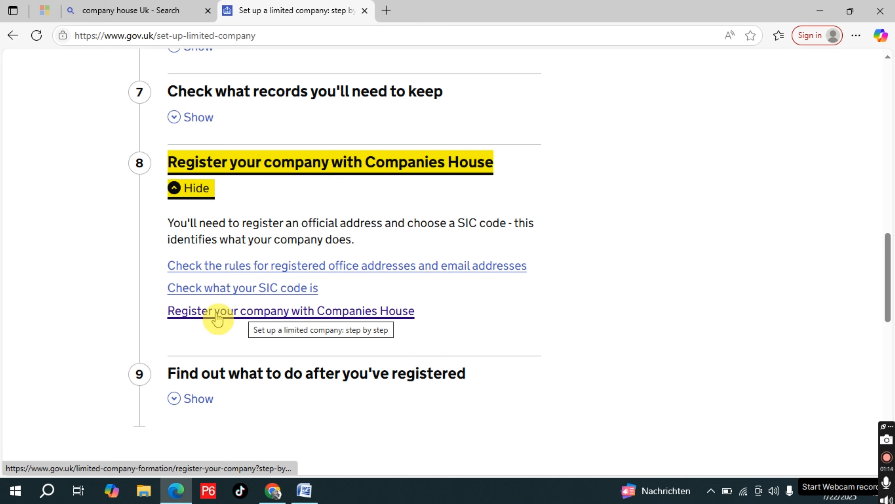
left_click(303, 312)
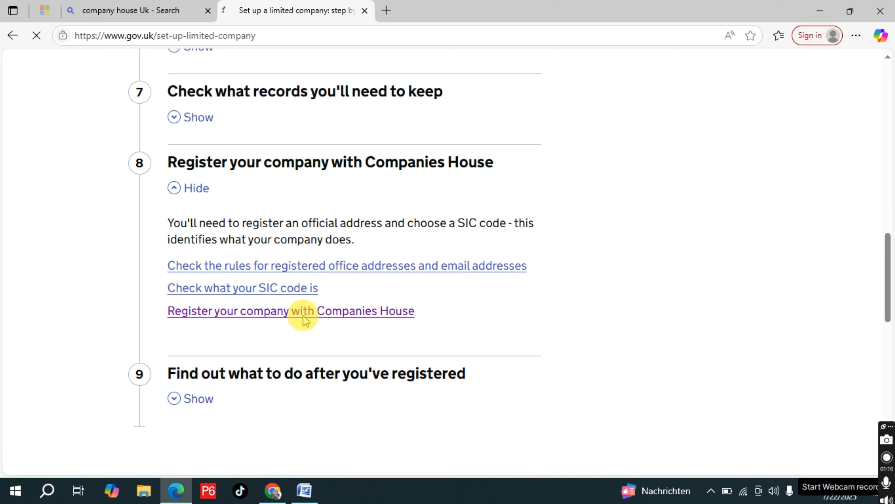
Start the online company registration and answer Yes to starting a new application
scroll(282, 254, "down", 15)
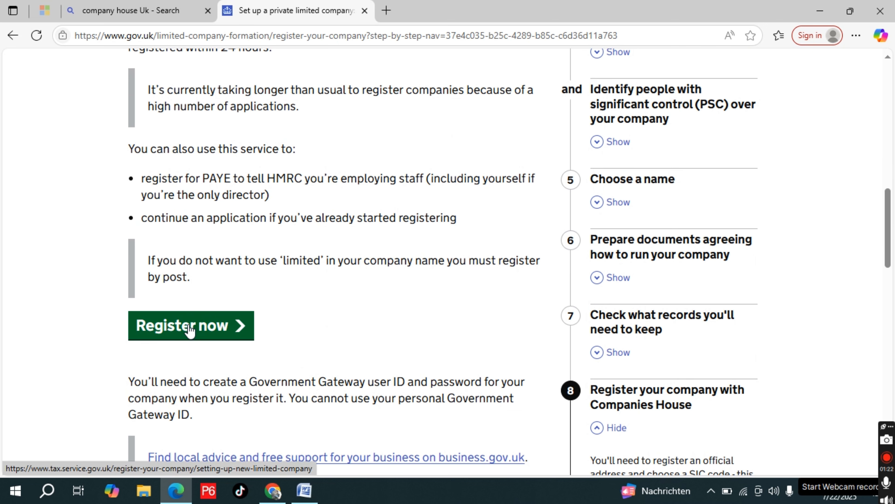
left_click(189, 329)
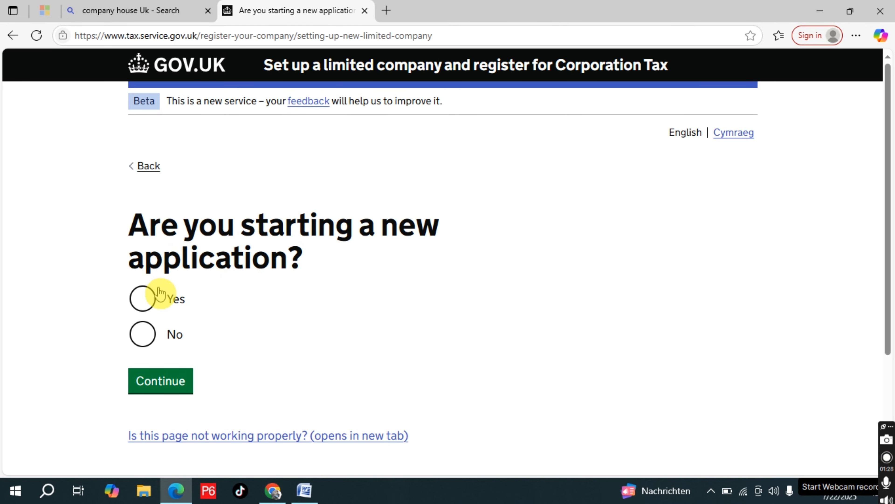
left_click(148, 304)
left_click(156, 384)
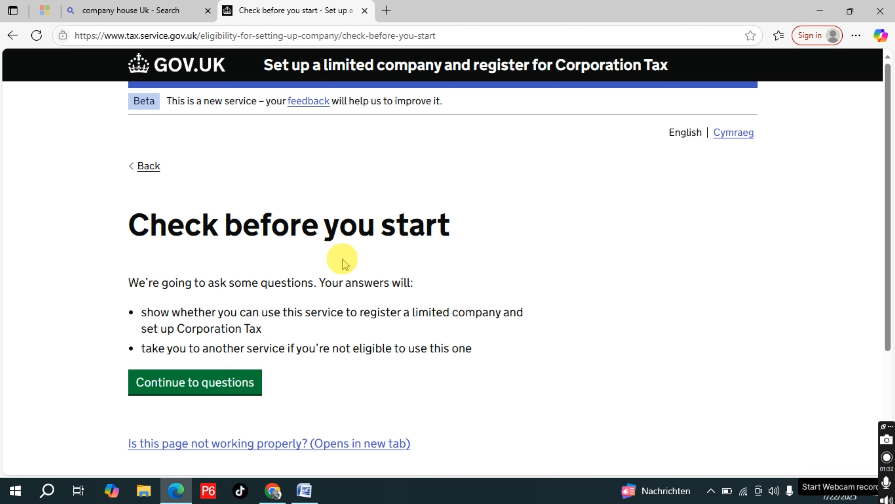
Answer the eligibility questions with Yes for card or PayPal payment and No for the Companies House secure register
left_click(219, 385)
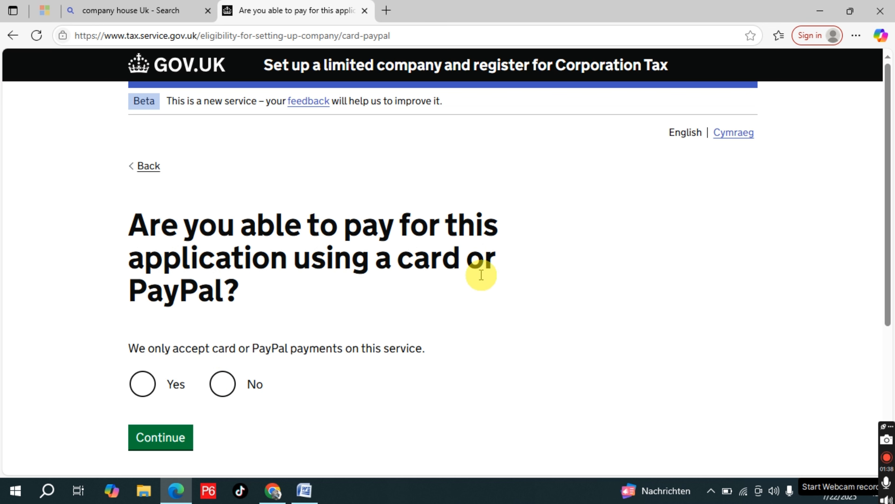
left_click(142, 385)
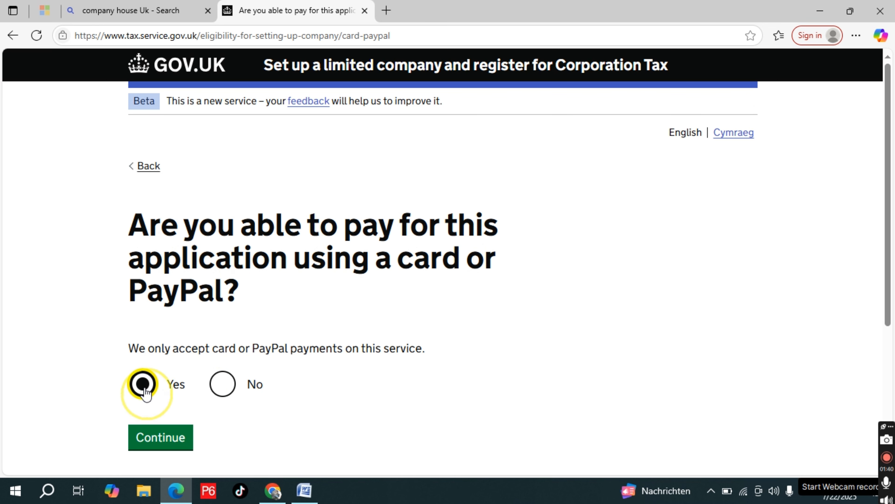
left_click(169, 439)
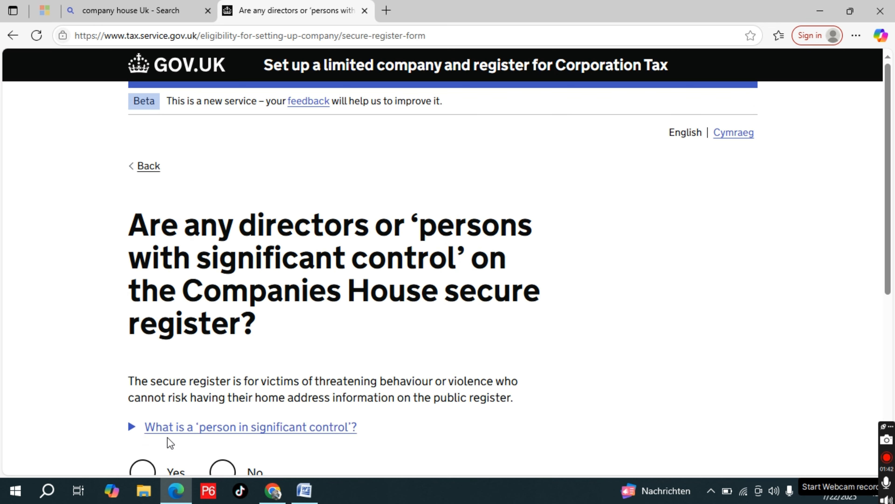
scroll(314, 216, "down", 2)
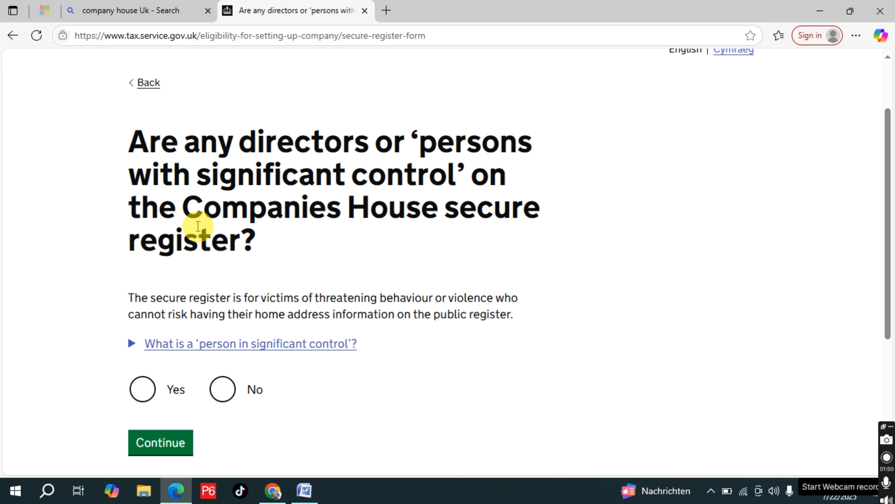
left_click(221, 389)
left_click(177, 445)
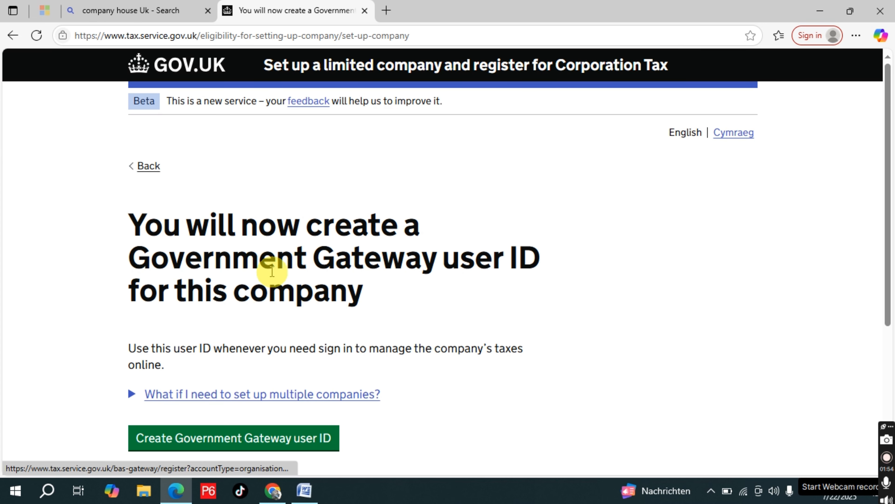
Begin creating a Government Gateway user ID and submit the applicant's email address
scroll(402, 263, "down", 3)
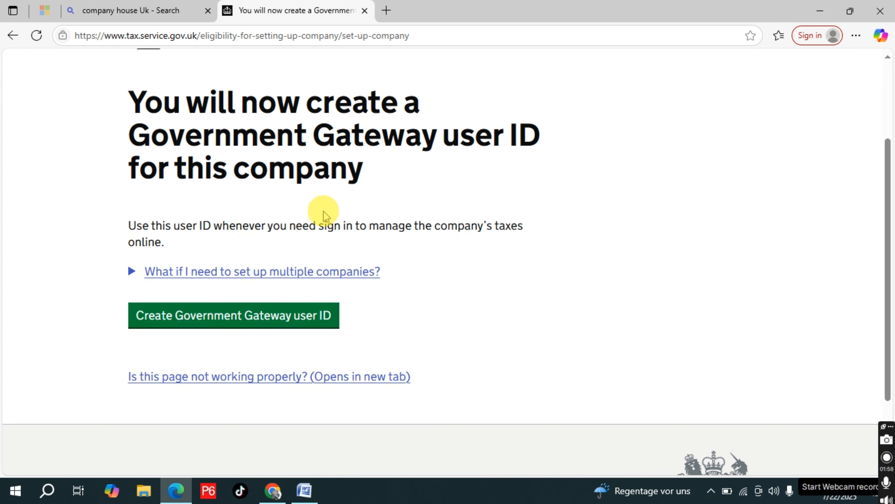
left_click(235, 322)
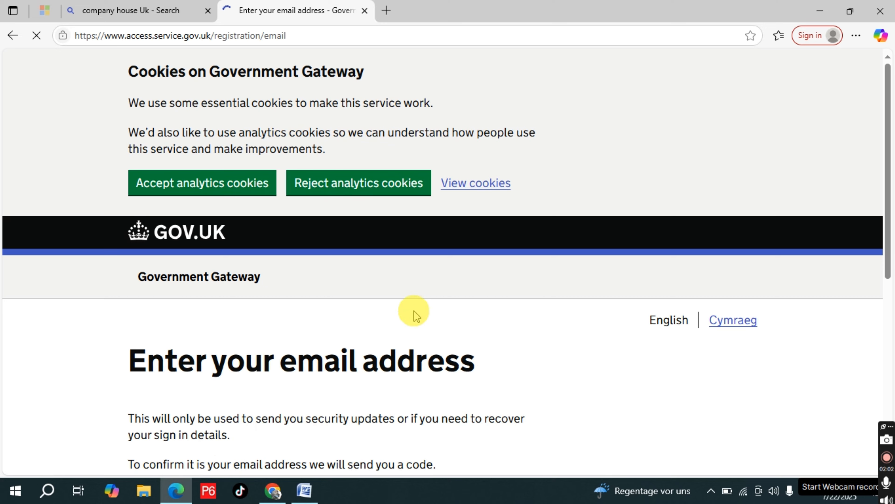
scroll(412, 307, "down", 4)
scroll(402, 299, "down", 3)
scroll(244, 300, "up", 2)
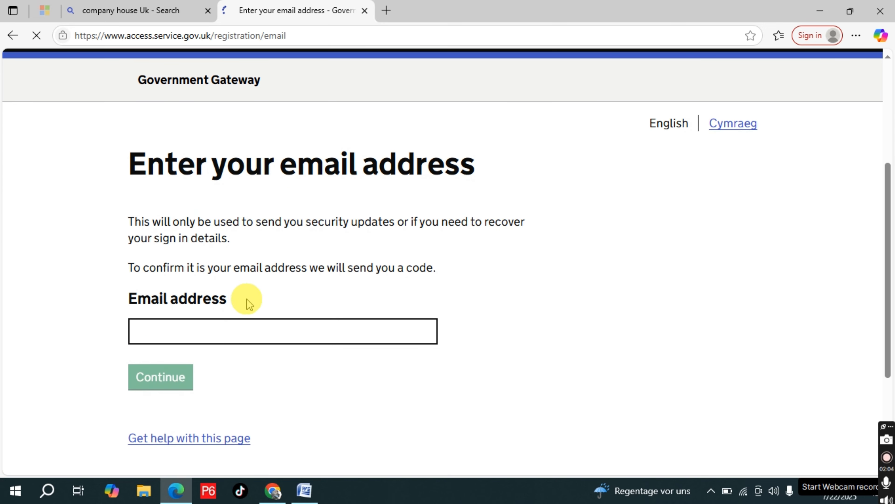
left_click(241, 319)
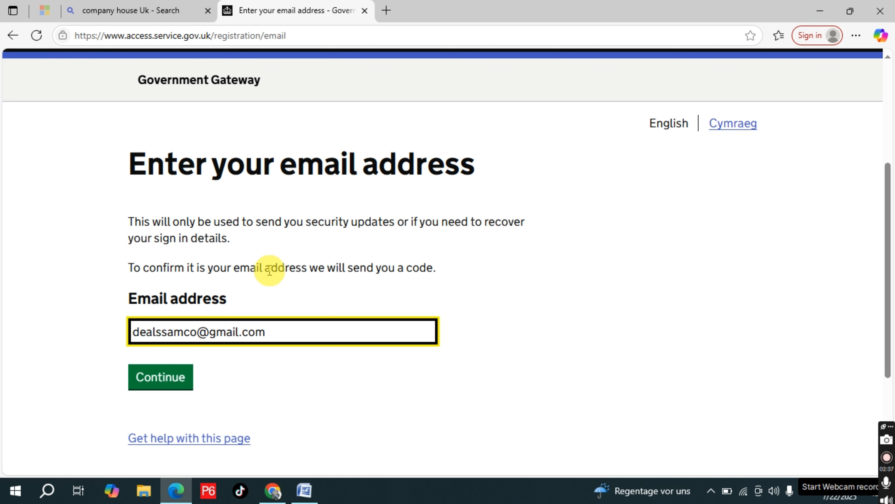
left_click(176, 379)
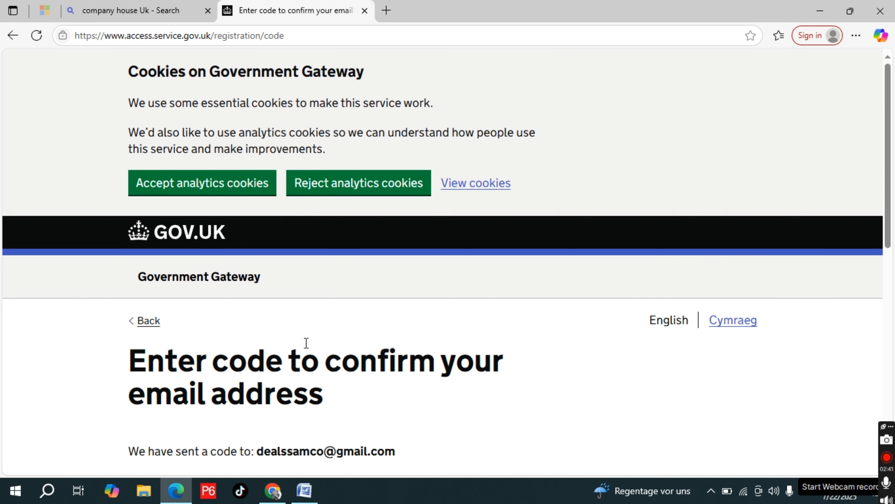
Enter the emailed confirmation code to verify the email address and continue to the name question
scroll(379, 326, "down", 8)
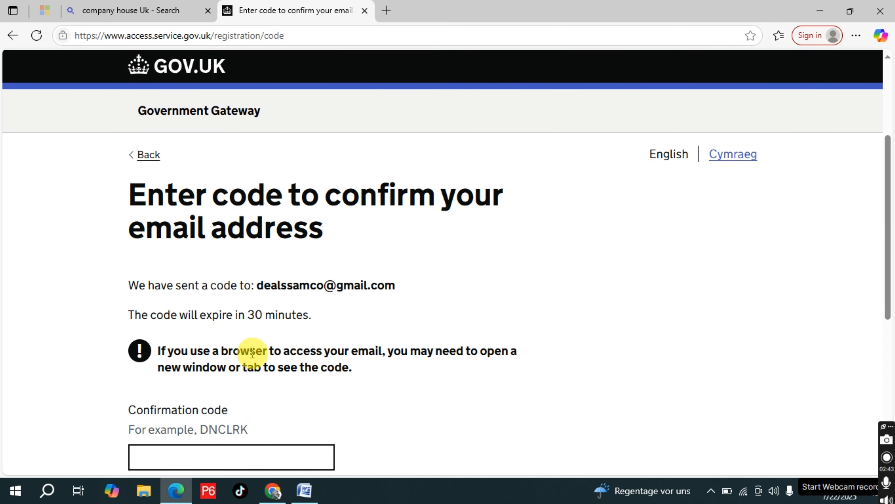
left_click(228, 306)
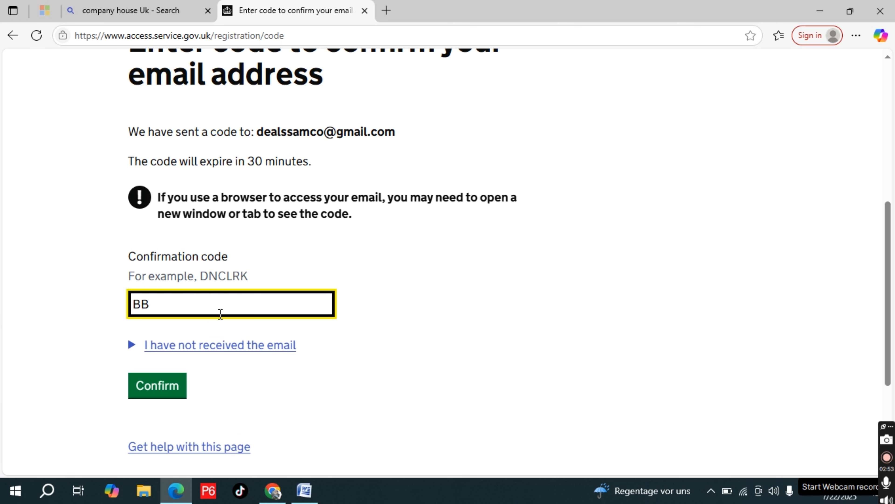
left_click(174, 386)
scroll(346, 326, "down", 4)
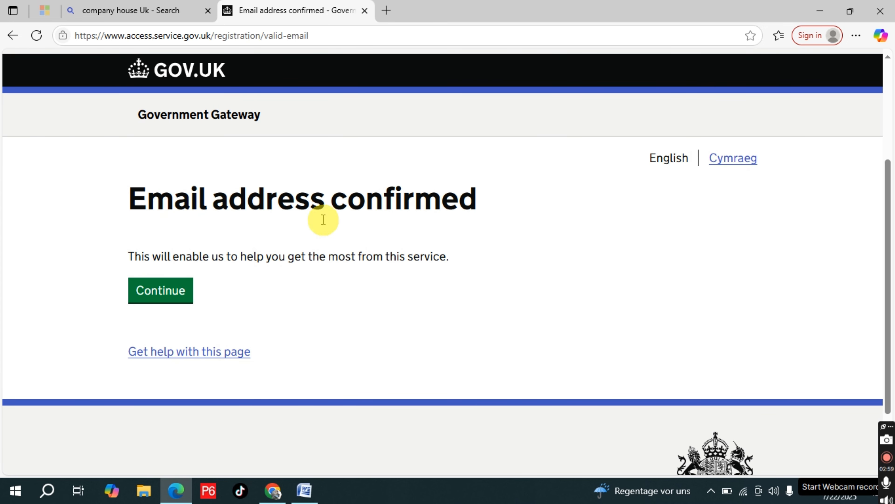
left_click(173, 299)
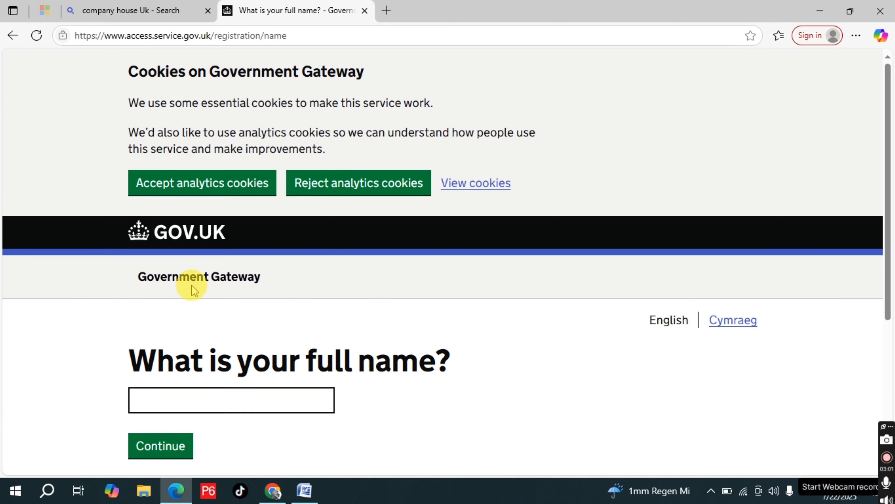
Enter the applicant's full name and submit it
scroll(370, 280, "down", 3)
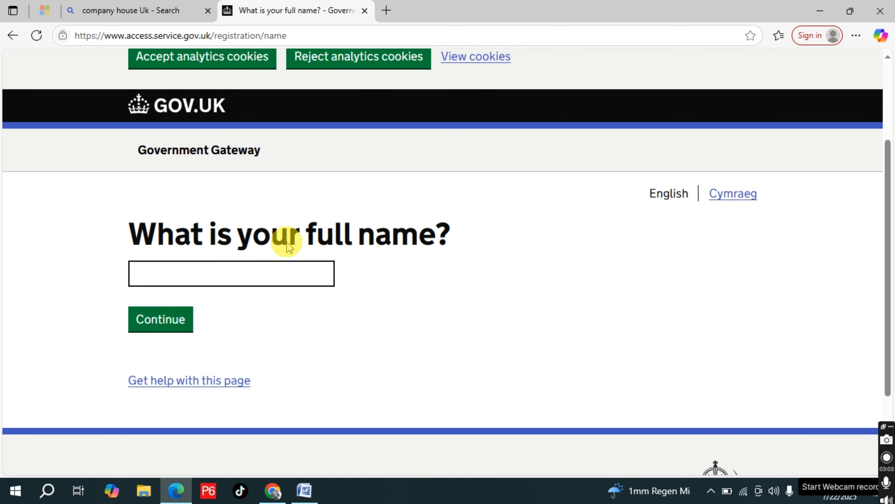
left_click(265, 277)
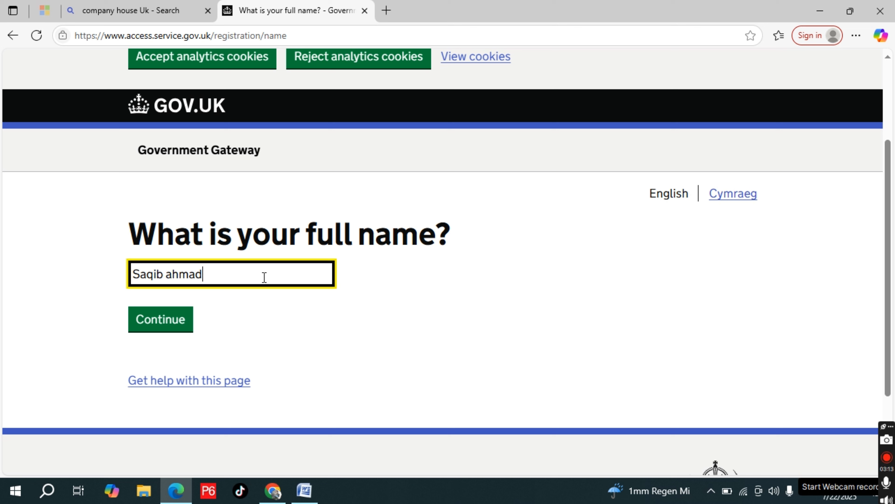
left_click(160, 330)
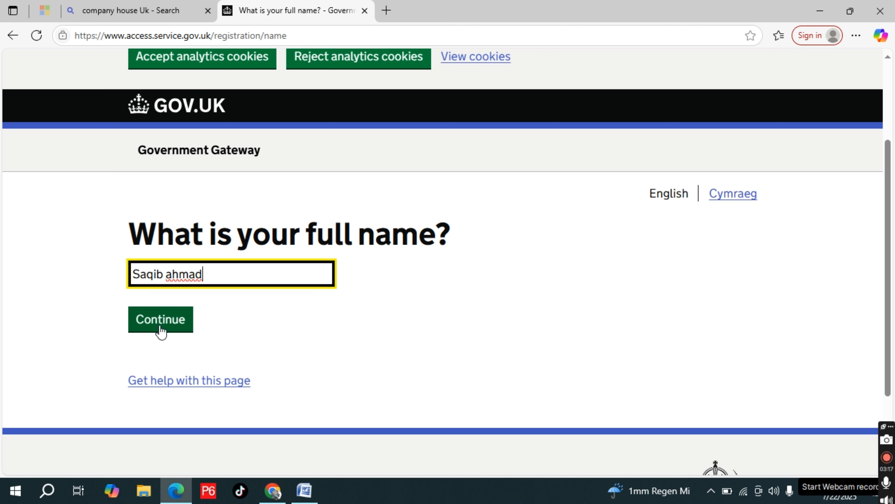
left_click(161, 331)
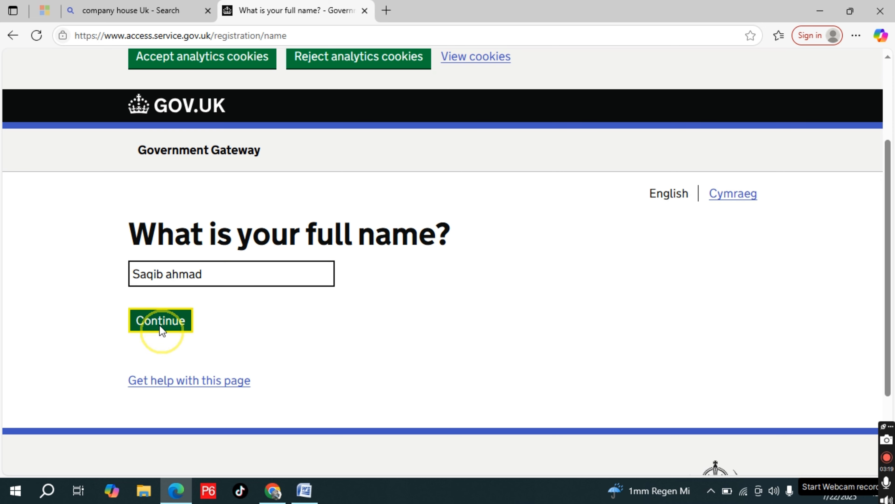
Create the Government Gateway account password, enter it again as confirmation, and submit it
scroll(270, 344, "down", 5)
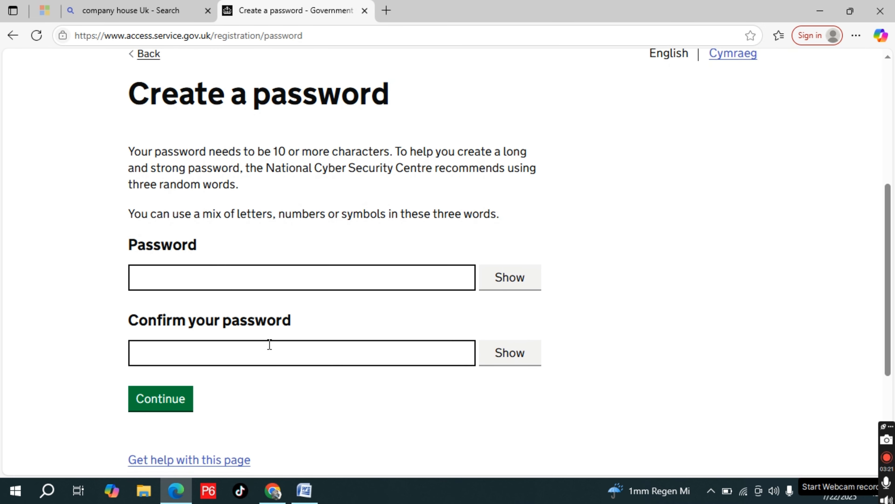
left_click(230, 276)
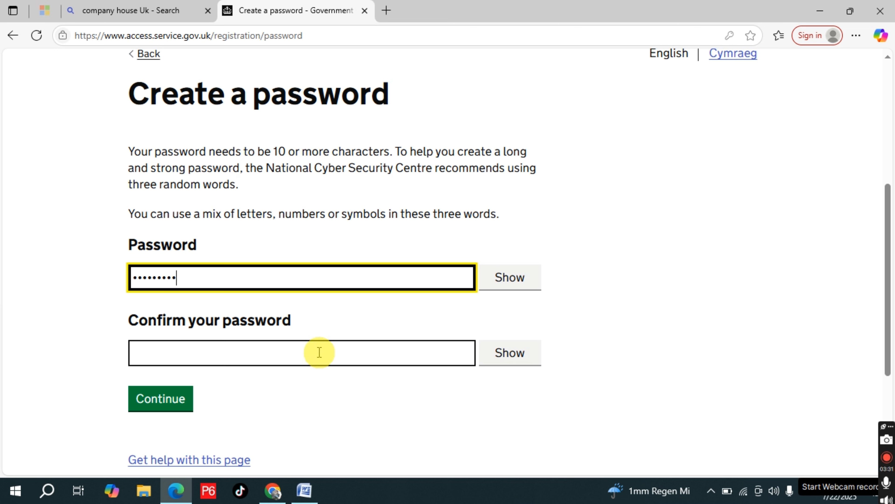
left_click(276, 361)
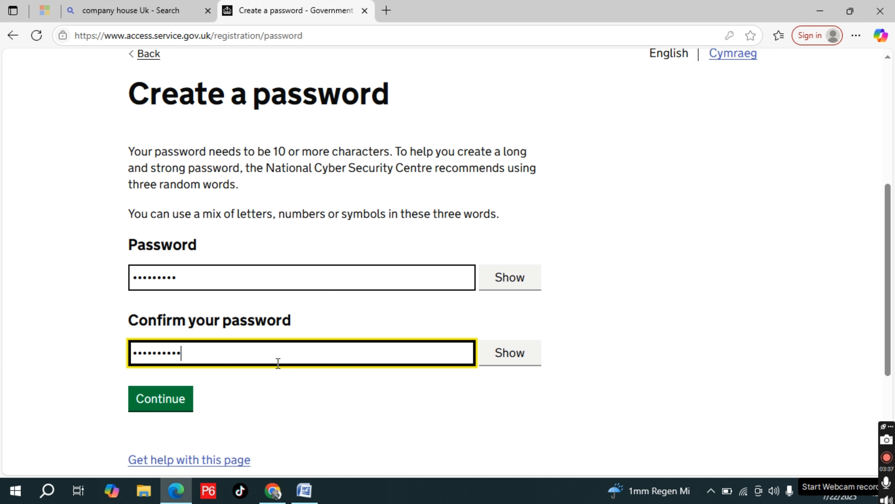
double_click(175, 278)
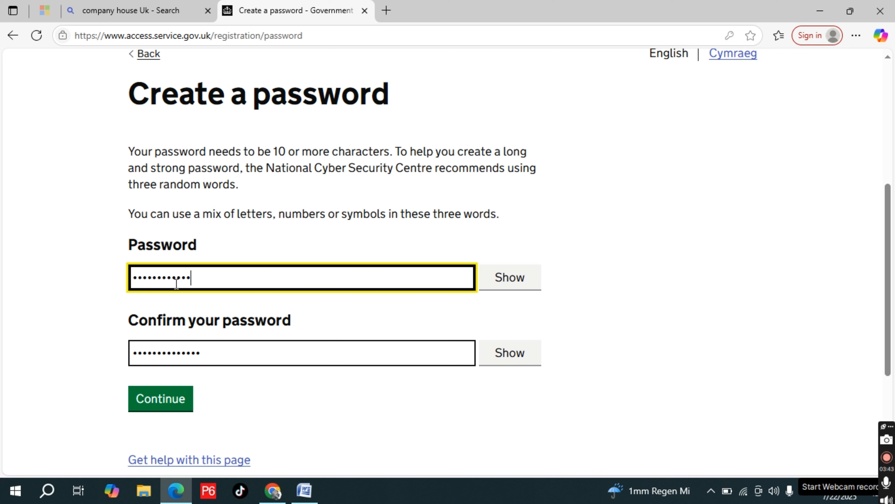
left_click(173, 405)
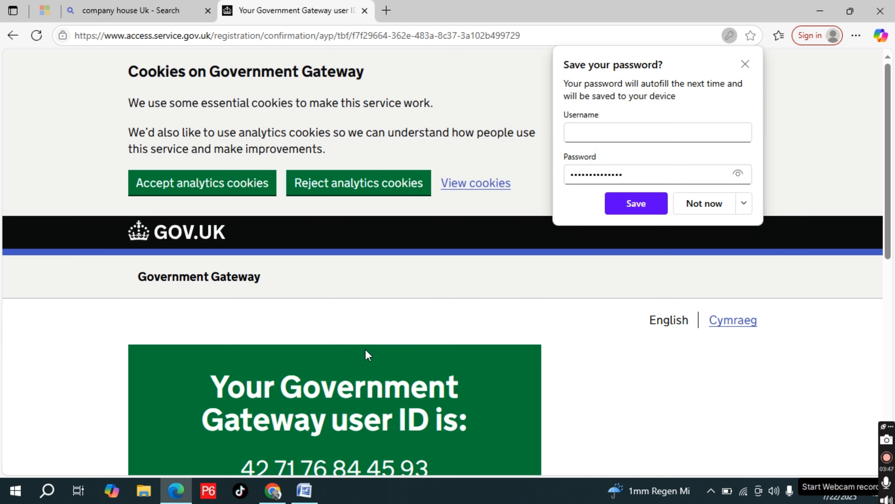
Continue from the Government Gateway user ID confirmation to the additional security setup
scroll(365, 349, "down", 5)
scroll(365, 349, "down", 2)
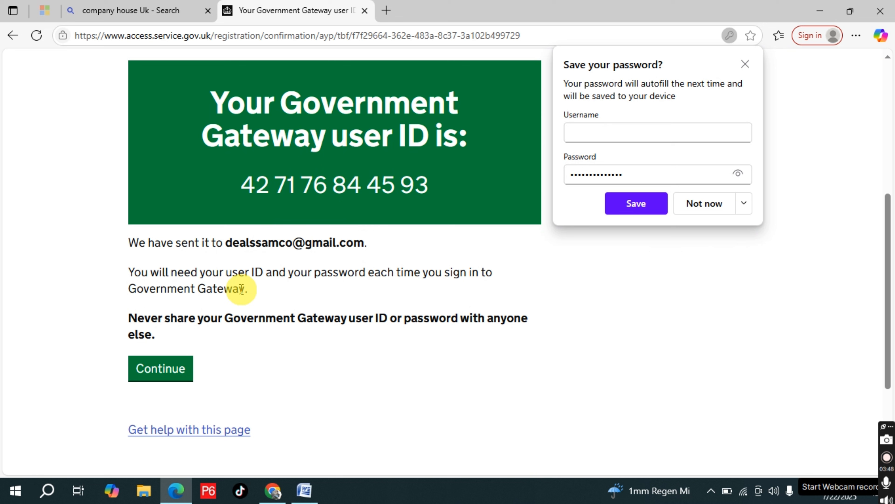
left_click(180, 369)
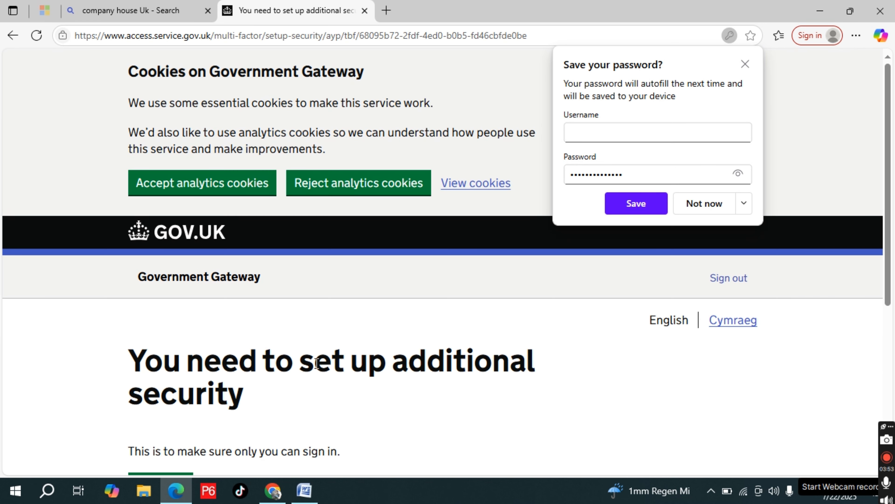
Dismiss the browser's offer to save the password and proceed with the additional security setup
left_click(744, 67)
scroll(460, 276, "down", 6)
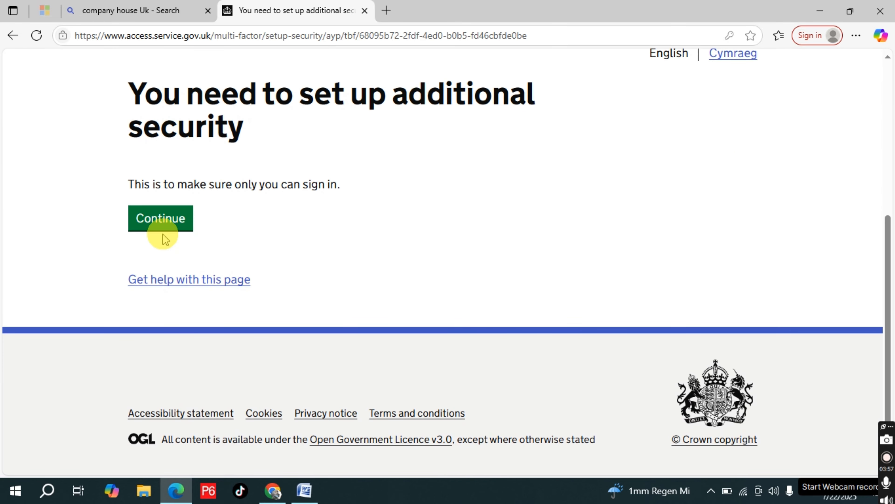
left_click(162, 230)
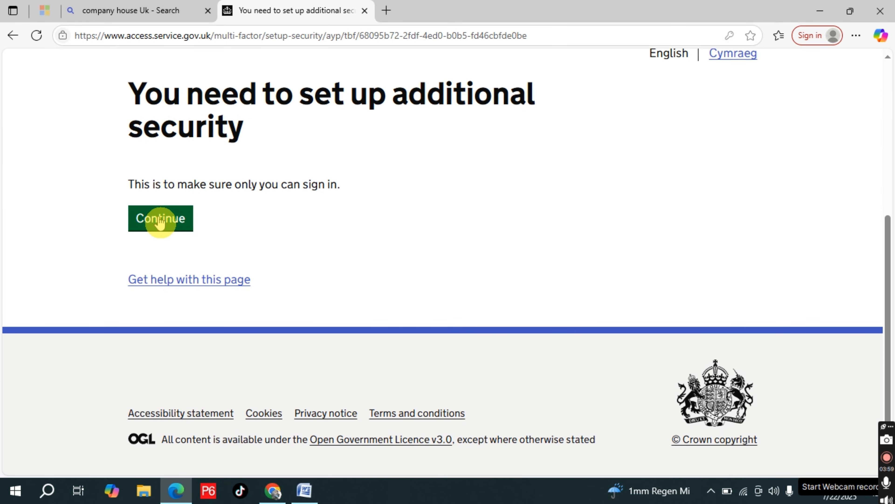
Choose text message as the way to get access codes and continue
scroll(343, 310, "down", 4)
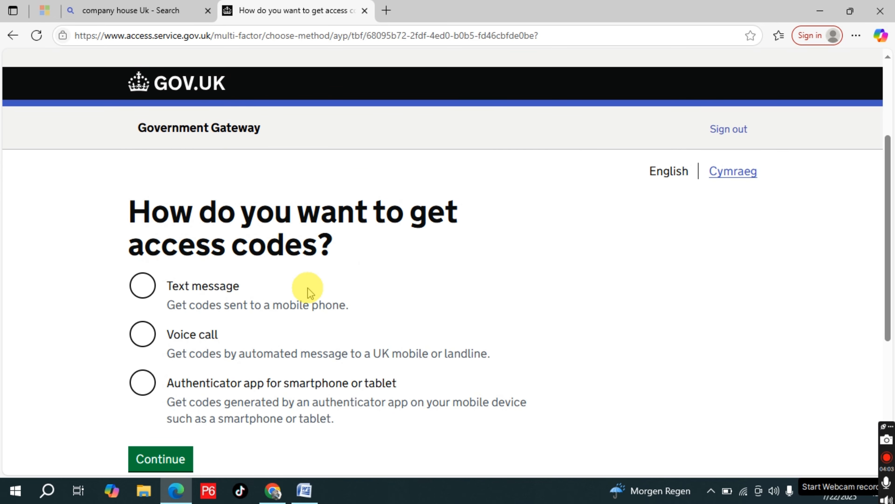
scroll(310, 292, "down", 2)
left_click(147, 201)
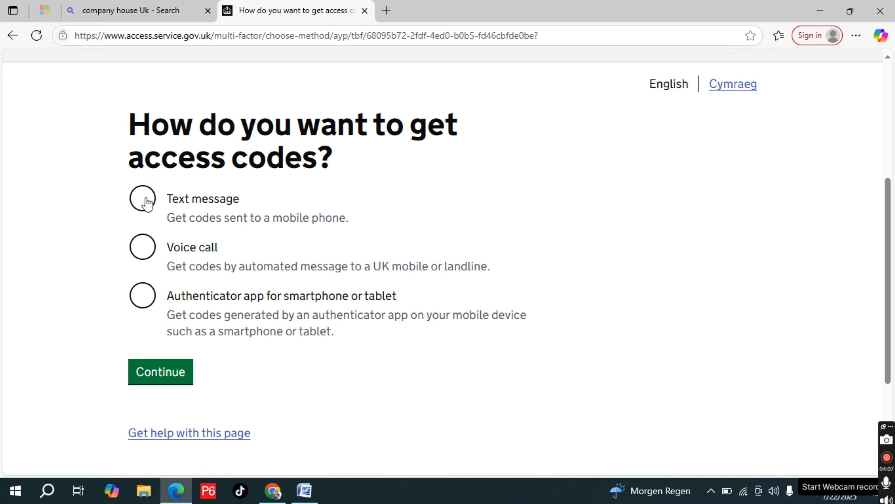
left_click(147, 202)
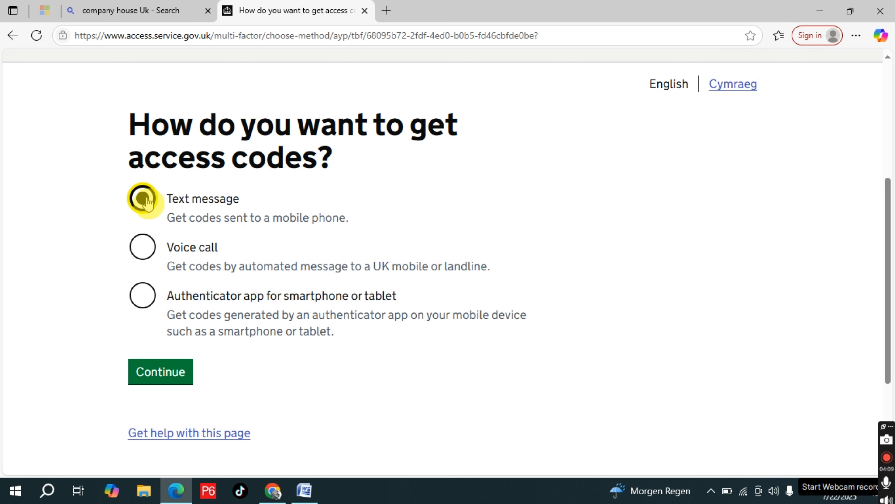
left_click(171, 370)
Answer Yes to adding a UK mobile number and continue to the number entry
scroll(391, 310, "down", 5)
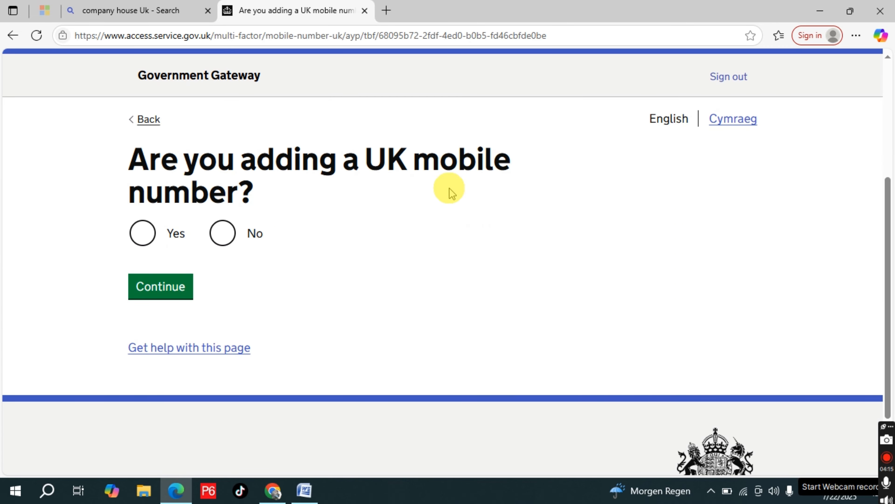
left_click(143, 234)
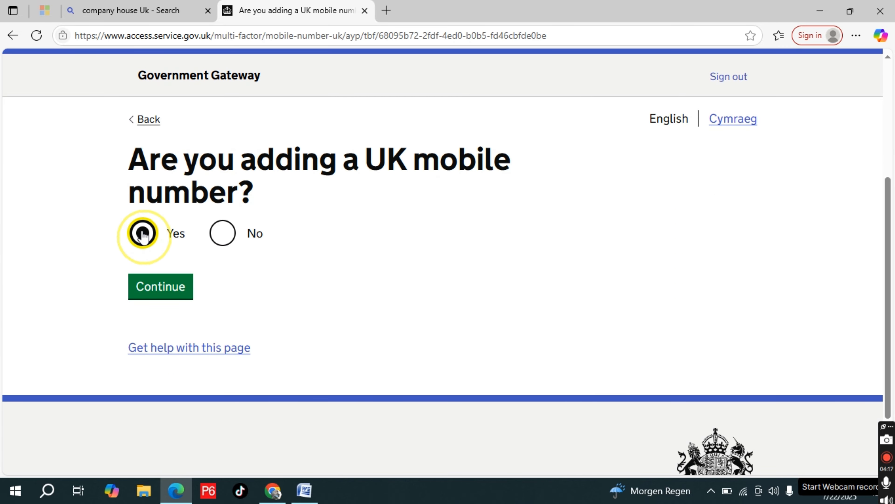
left_click(165, 285)
Fill in the applicant's saved UK mobile phone number and request an access code for it
scroll(426, 287, "down", 5)
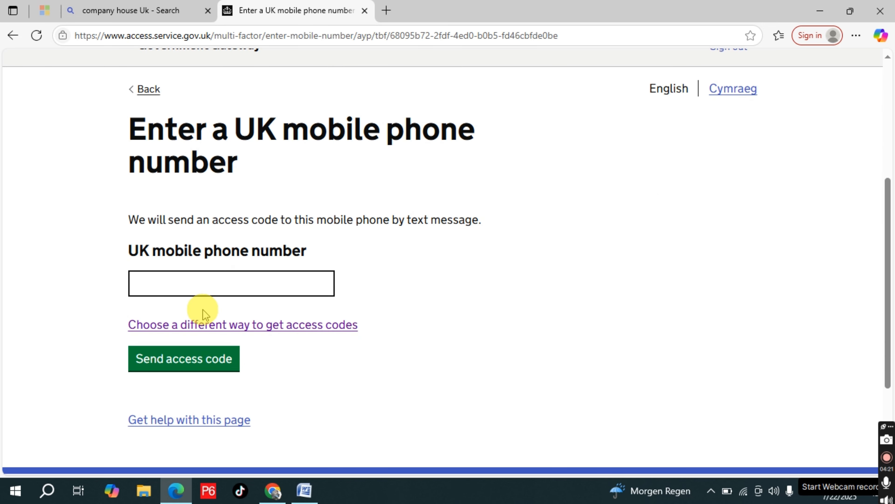
left_click(206, 281)
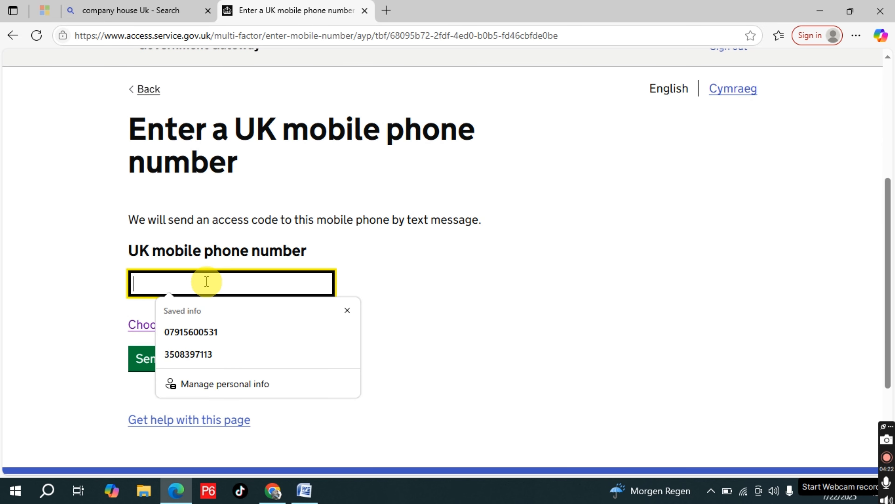
left_click(193, 332)
left_click(182, 363)
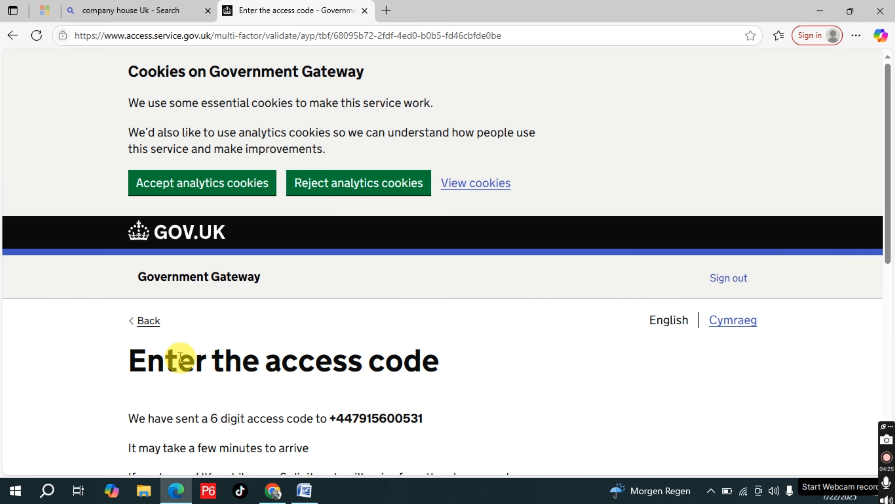
Enter the access code received by text message and submit it
left_click(410, 280)
scroll(412, 282, "down", 5)
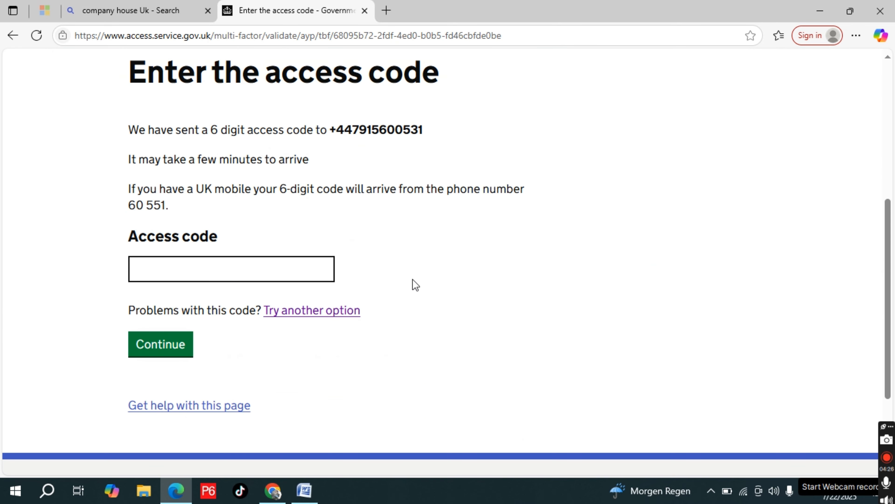
left_click(250, 261)
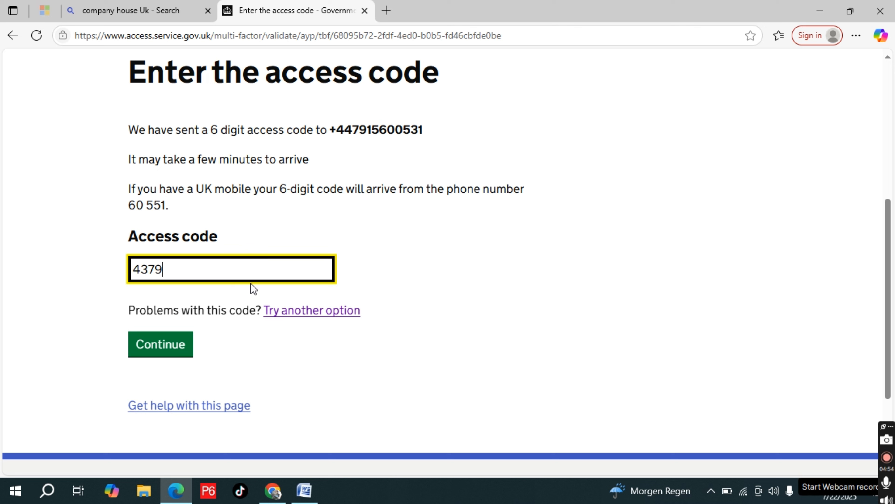
left_click(166, 351)
Continue from the additional security confirmation to the company registration application
scroll(347, 322, "down", 4)
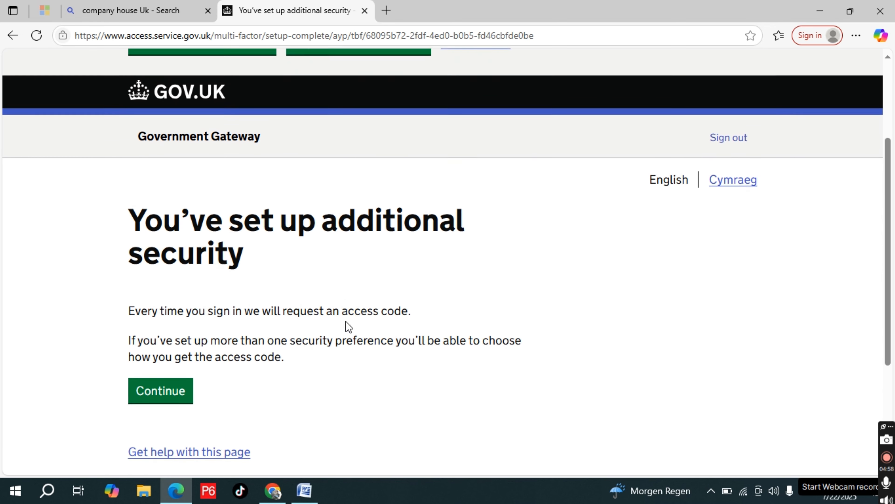
scroll(356, 235, "down", 1)
scroll(356, 234, "down", 1)
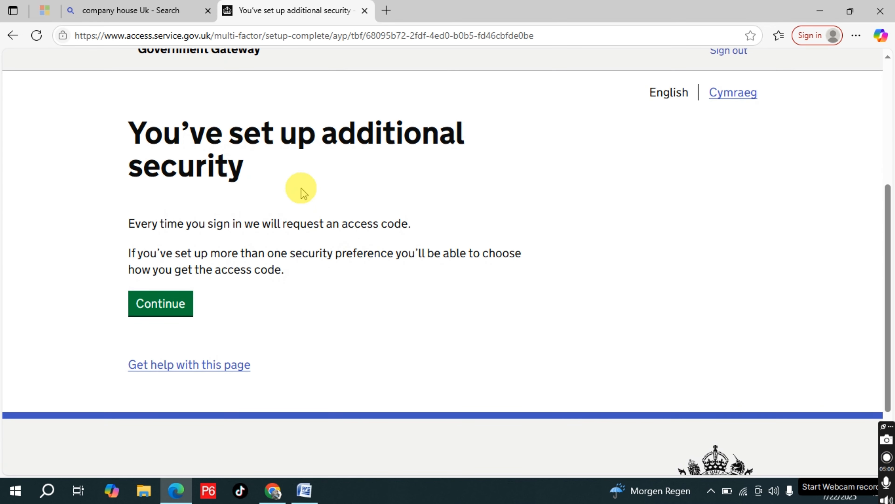
left_click(176, 304)
scroll(341, 307, "down", 3)
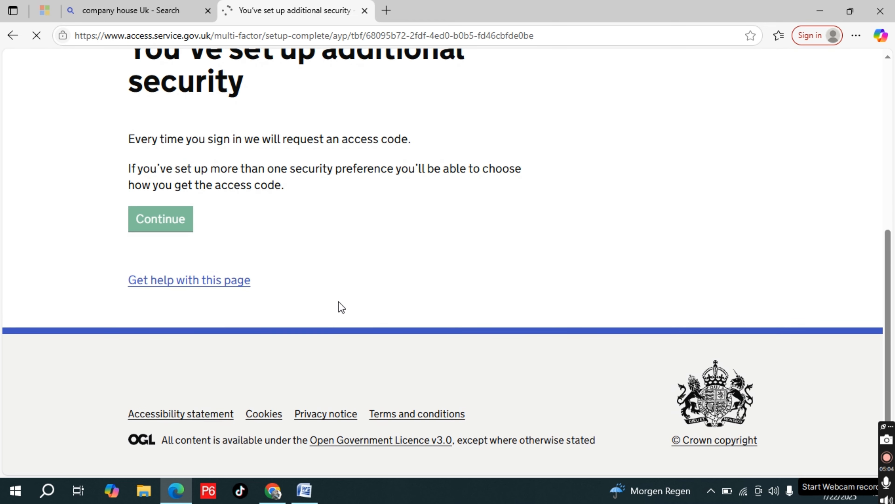
Select the already registered email address for this application, not a different one, and continue
scroll(341, 307, "down", 3)
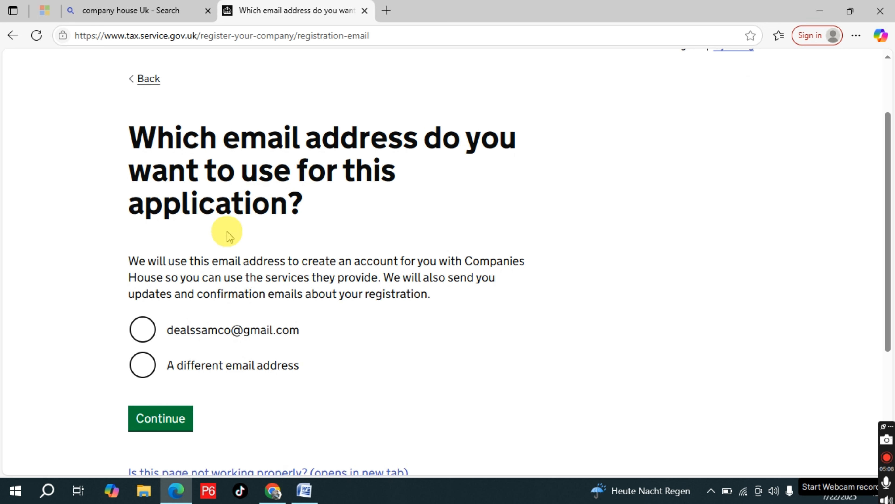
left_click(143, 330)
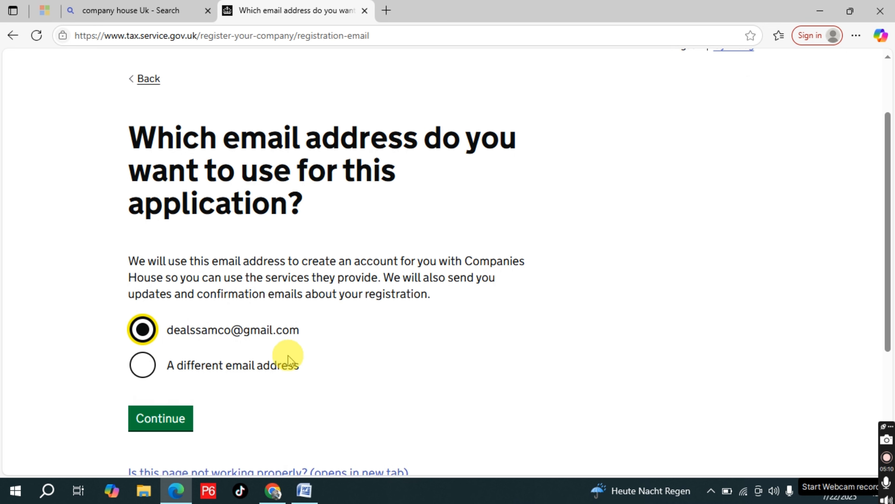
scroll(290, 359, "down", 2)
left_click(160, 340)
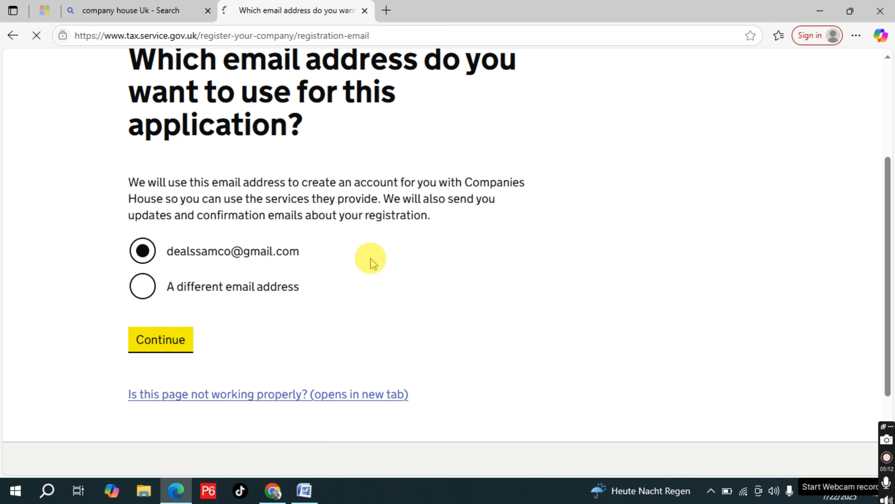
Set the relationship to the company as Company director and save the answer
scroll(369, 268, "down", 2)
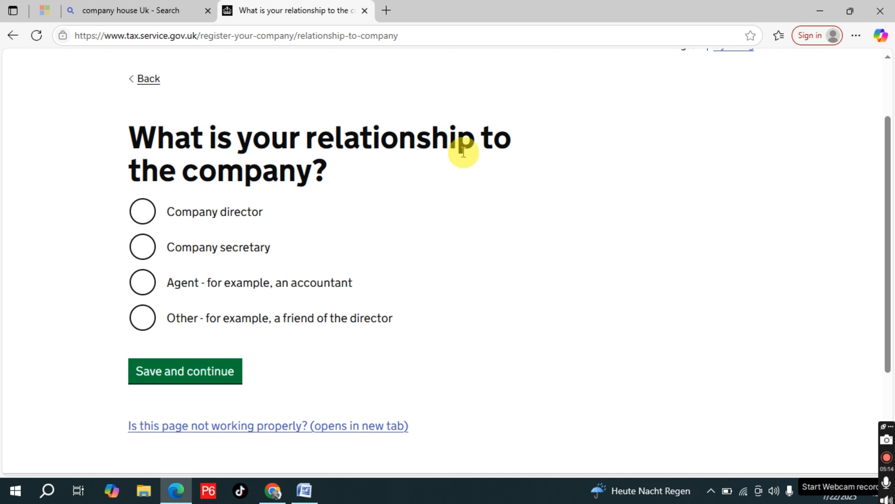
left_click(140, 219)
left_click(184, 369)
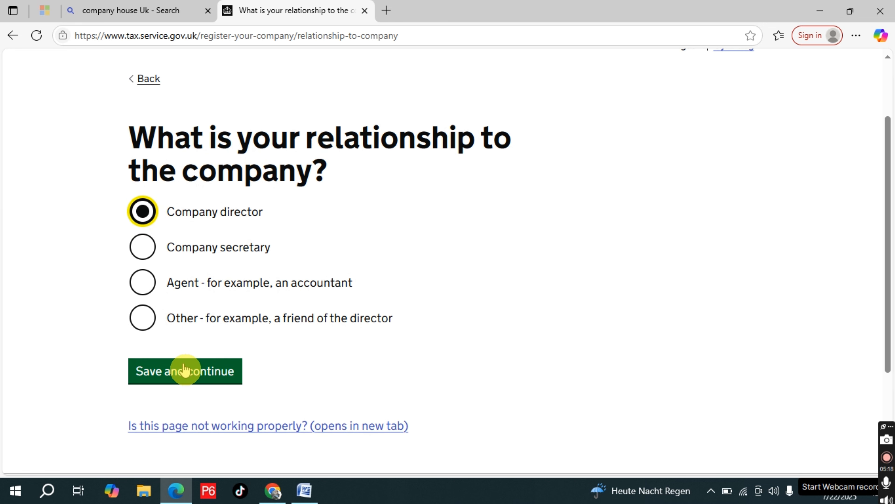
left_click(184, 366)
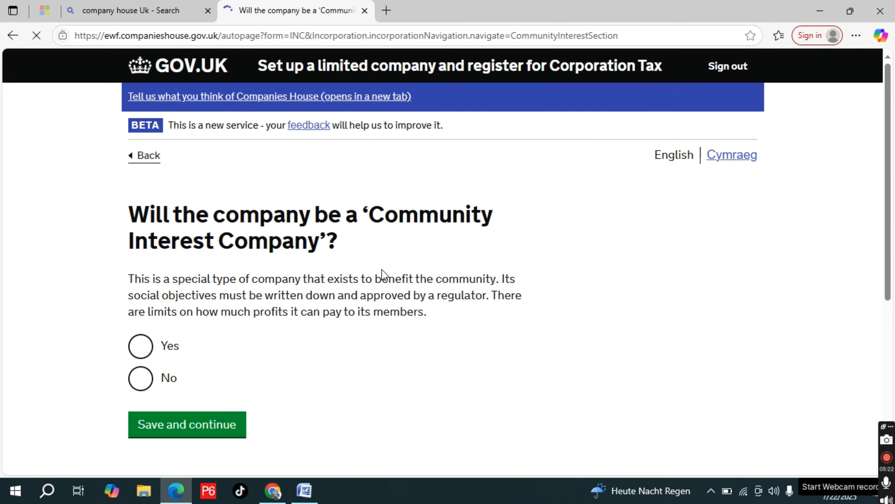
Answer No to being a Community Interest Company and set the company type to Limited by shares, saving both answers
scroll(248, 300, "down", 3)
scroll(248, 300, "down", 2)
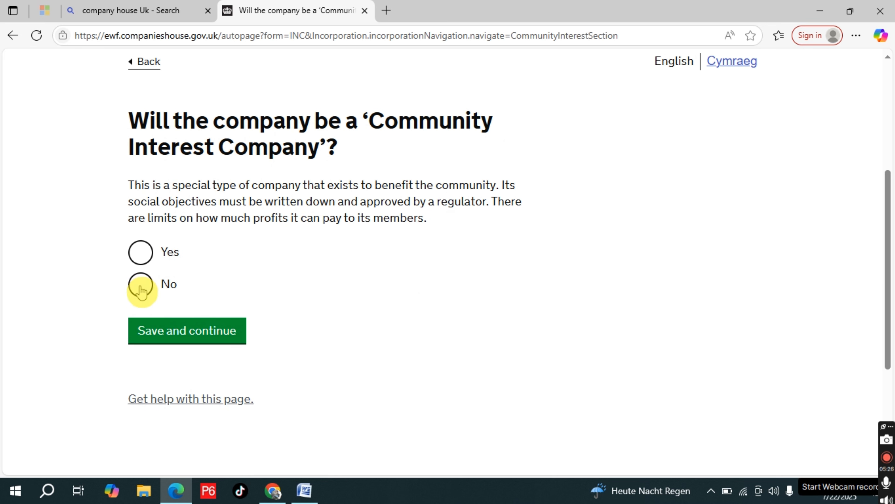
left_click(211, 335)
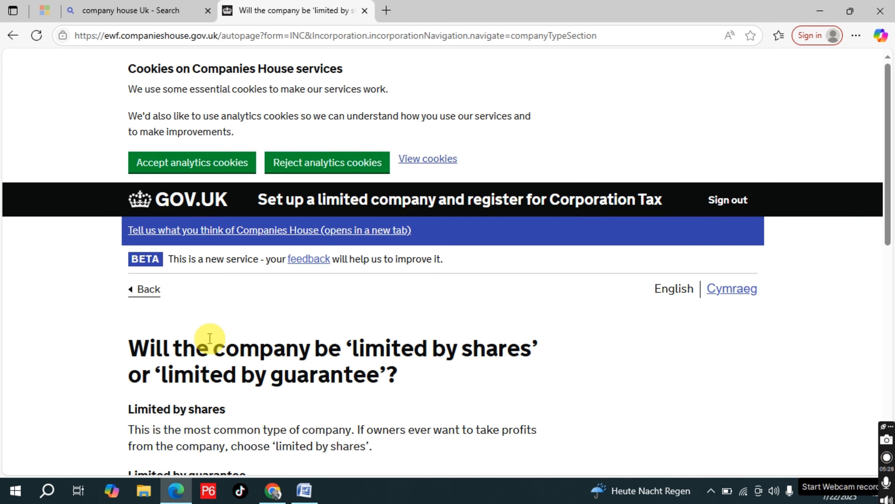
scroll(423, 276, "down", 5)
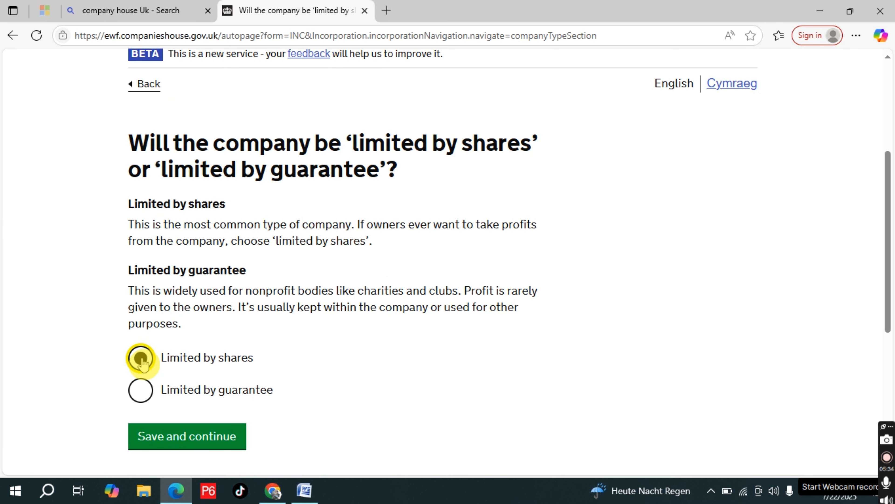
left_click(206, 439)
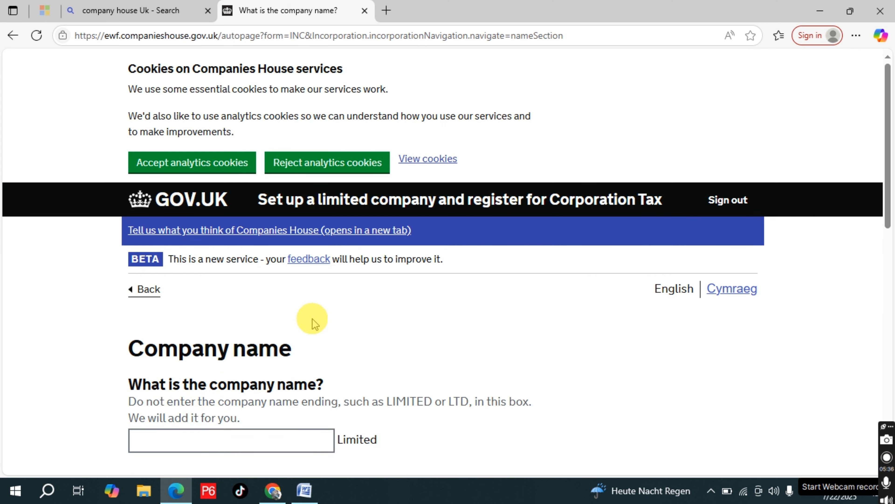
Enter Samco deals as the company name with the Ltd ending and save it
scroll(324, 333, "down", 3)
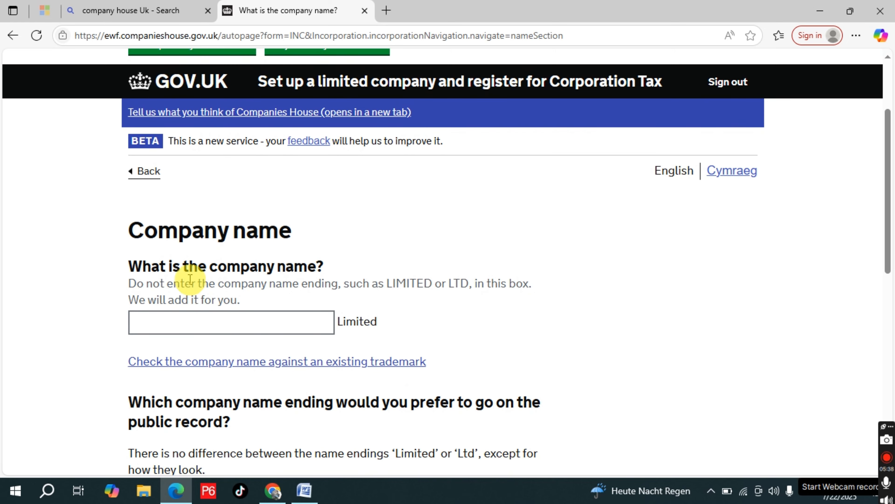
left_click(196, 314)
scroll(326, 286, "down", 2)
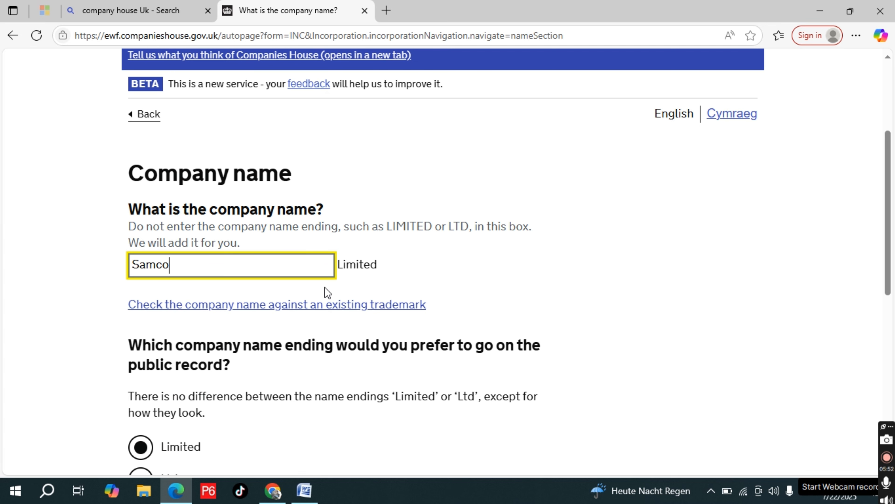
type("deals")
scroll(227, 326, "down", 3)
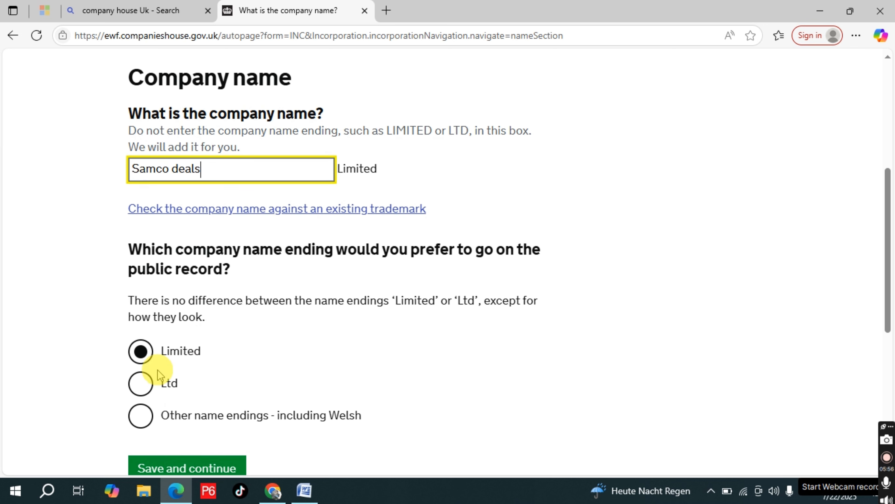
left_click(141, 383)
scroll(280, 354, "down", 2)
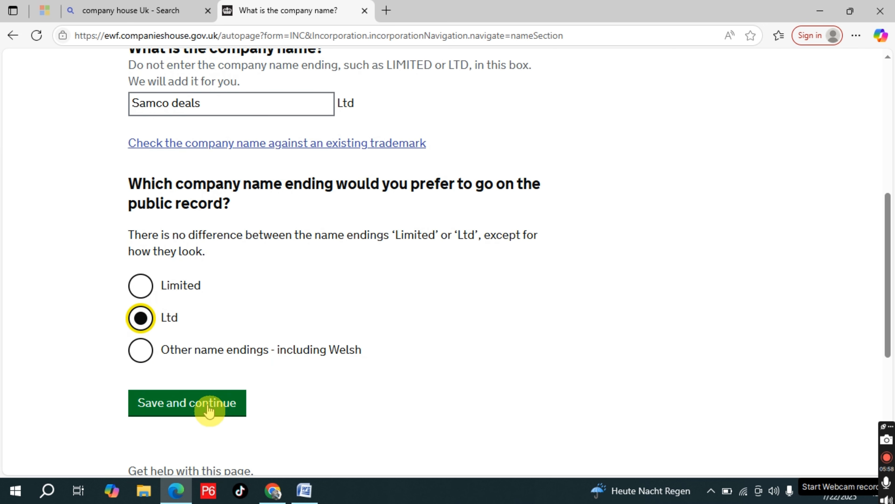
left_click(210, 406)
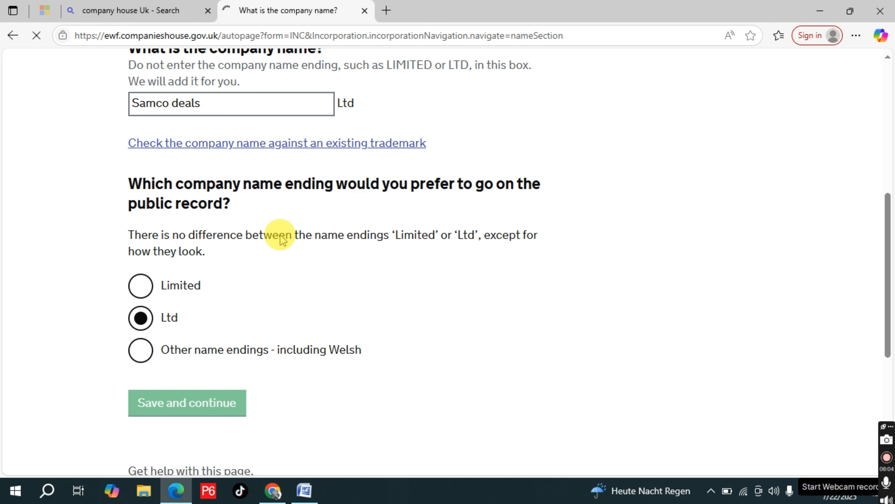
Choose the existing email address as the company's registered email, confirm it, and continue to the registered office address question
scroll(282, 240, "down", 7)
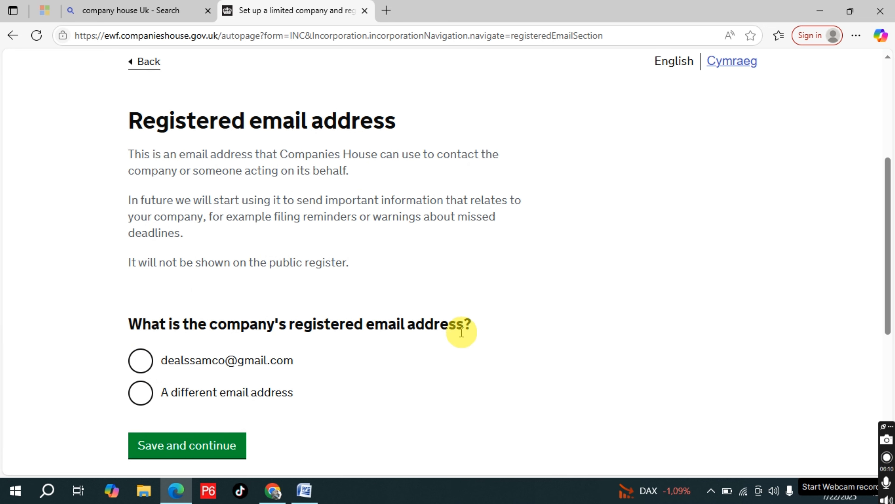
left_click(141, 360)
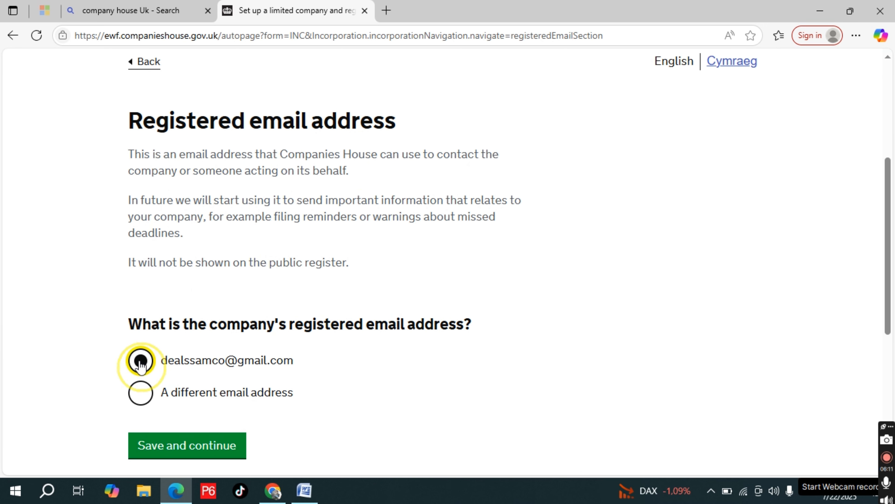
left_click(194, 453)
scroll(306, 379, "down", 3)
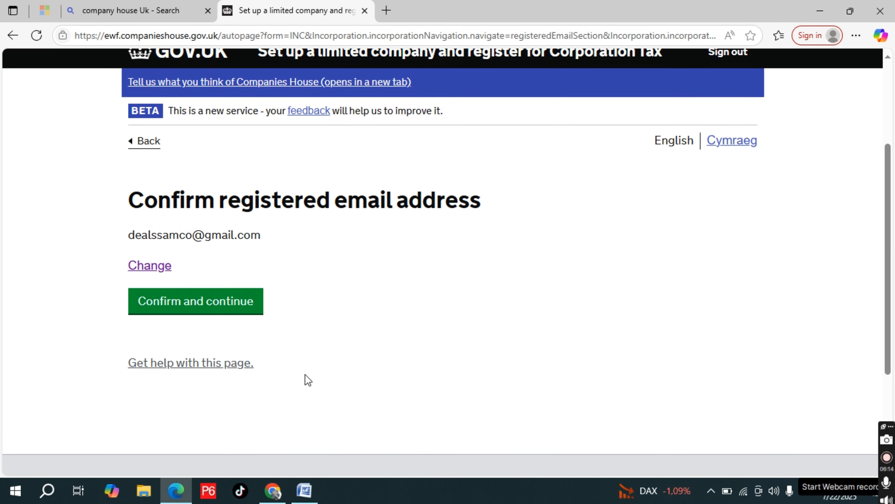
left_click(223, 304)
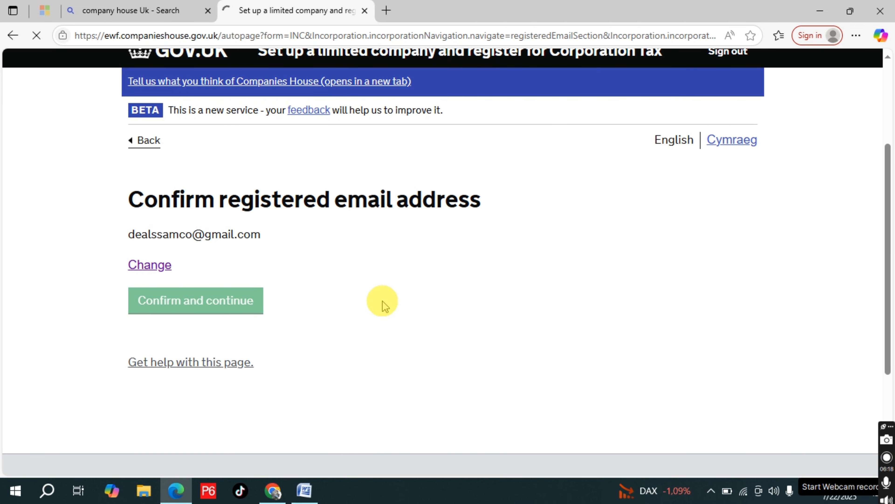
scroll(382, 304, "down", 5)
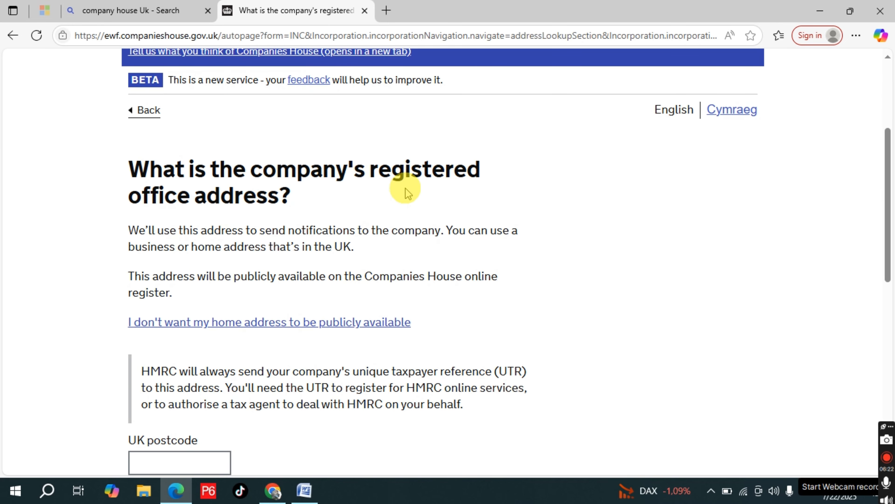
Fill in the saved postcode and property number for the registered office and find matching addresses
scroll(299, 229, "down", 4)
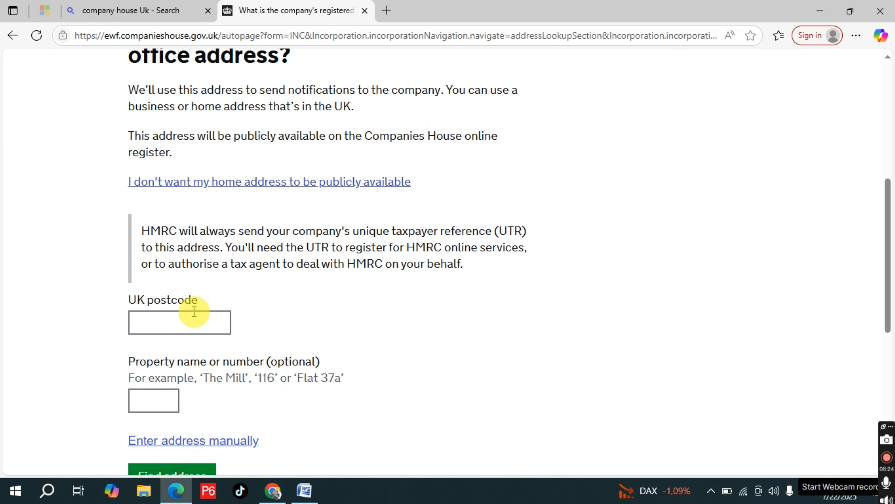
left_click(192, 312)
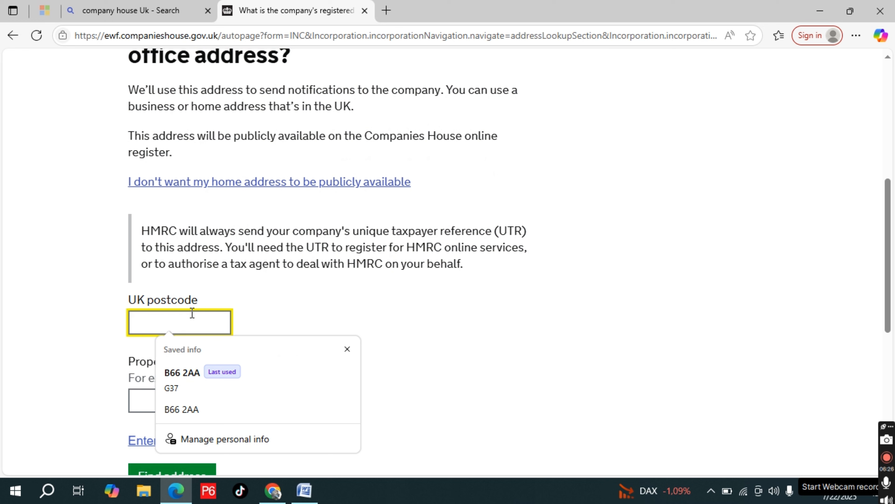
left_click(191, 386)
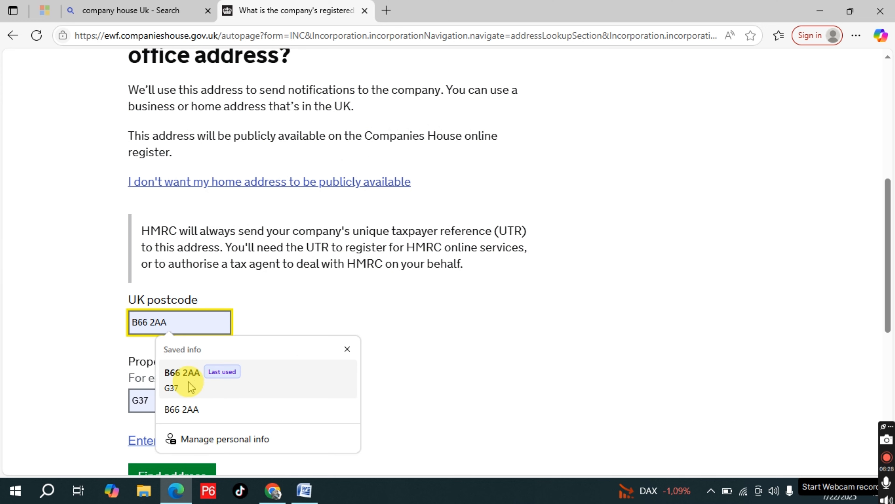
scroll(335, 367, "down", 2)
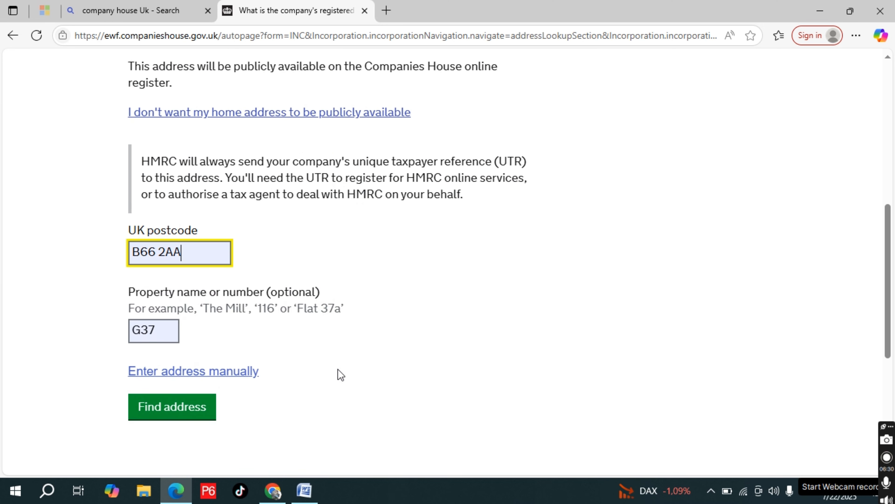
left_click(194, 416)
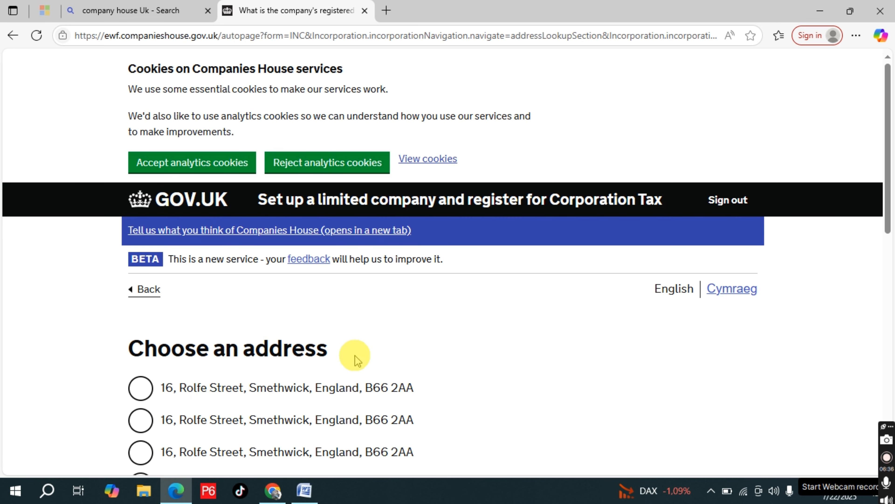
Choose the first address found and confirm it as the company's registered office address
scroll(347, 383, "down", 1)
left_click(140, 282)
scroll(356, 300, "down", 7)
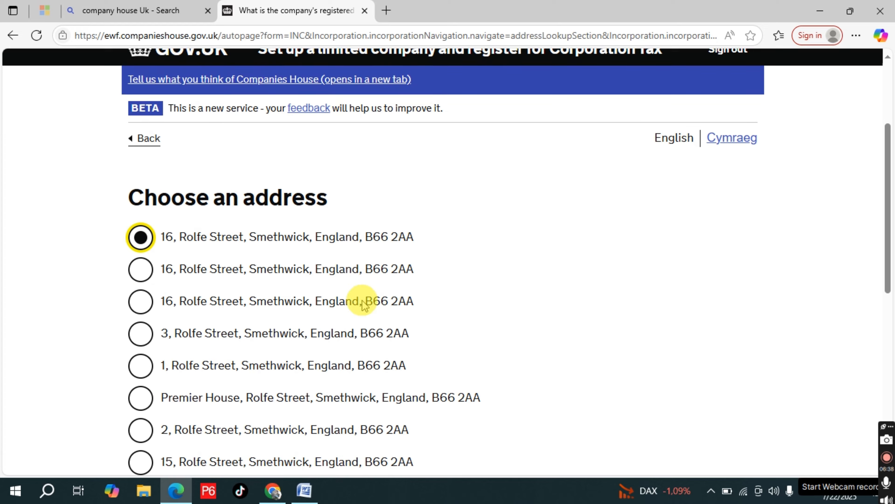
left_click(208, 238)
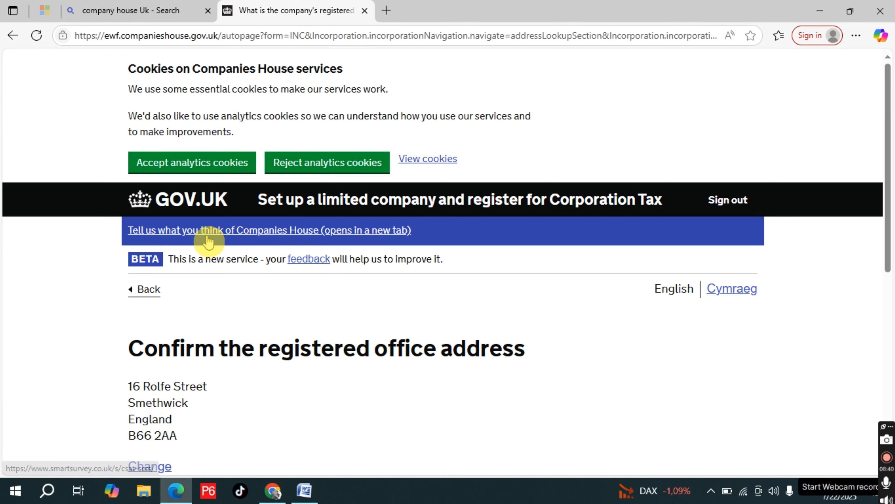
scroll(423, 241, "down", 5)
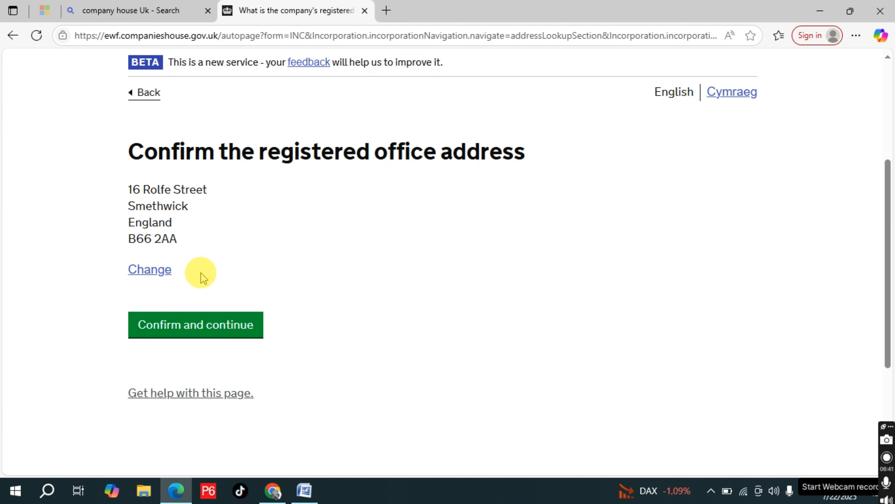
left_click(210, 324)
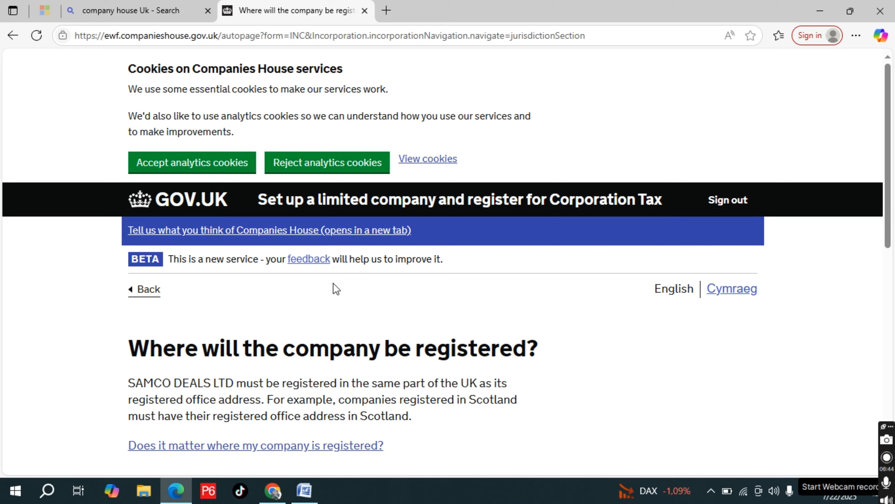
Set the company's place of registration to England and Wales and save the answer
scroll(333, 283, "down", 4)
scroll(333, 282, "down", 3)
left_click(183, 144)
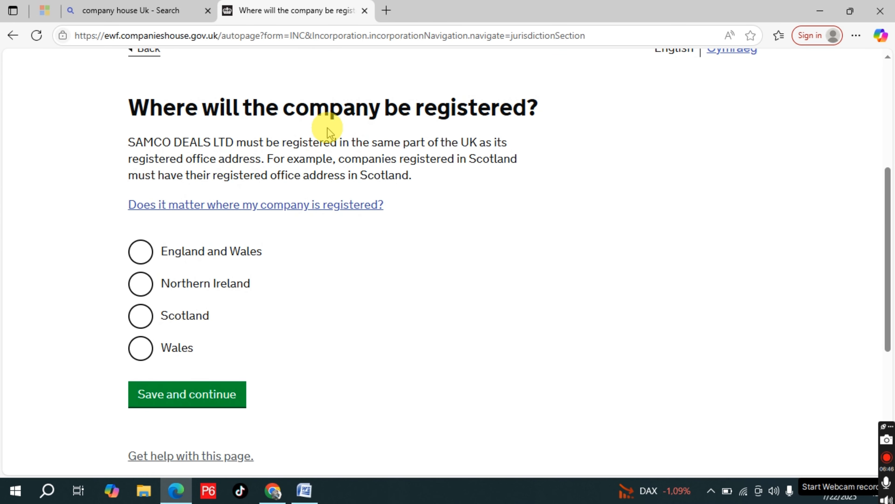
left_click(145, 259)
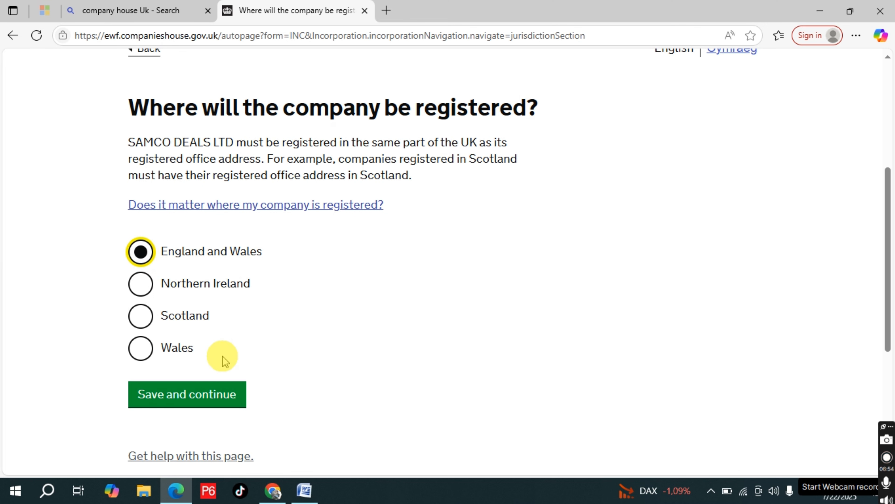
left_click(203, 395)
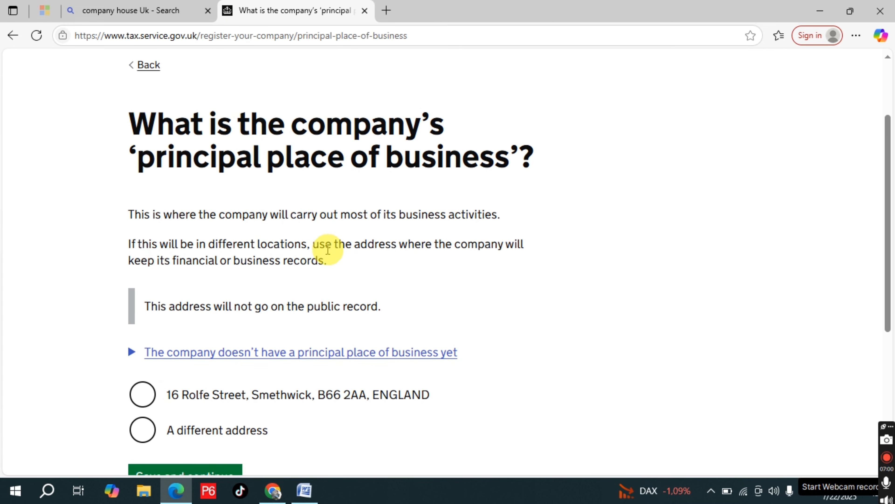
Set the principal place of business to the same address as the registered office and save it
scroll(146, 289, "down", 3)
left_click(146, 268)
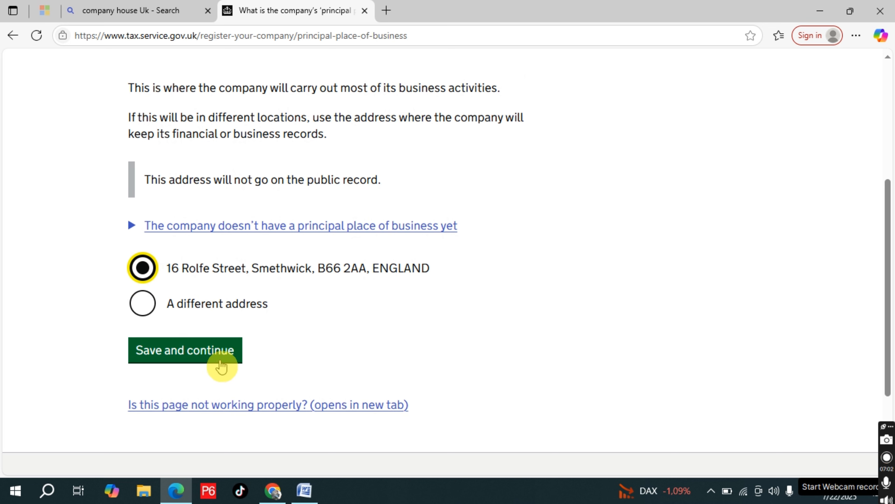
left_click(221, 353)
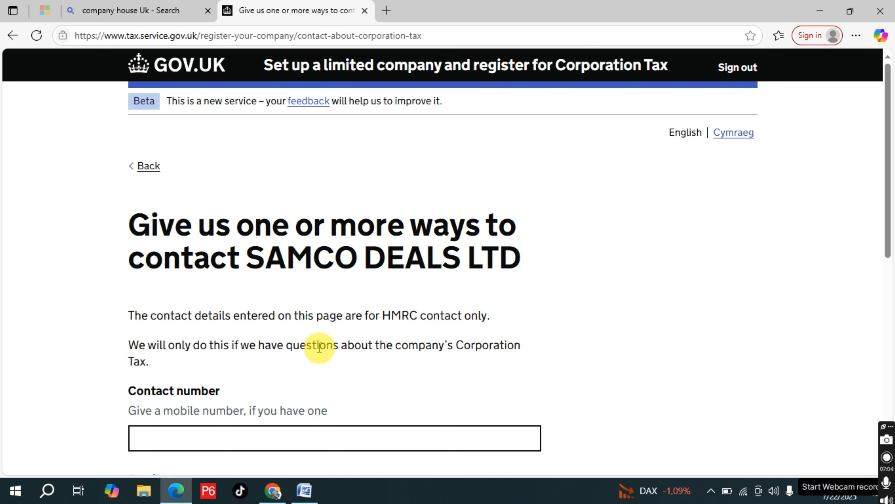
Fill in the saved mobile number as HMRC's contact number for the company, keep the existing email, and save
scroll(319, 347, "down", 1)
scroll(318, 348, "down", 1)
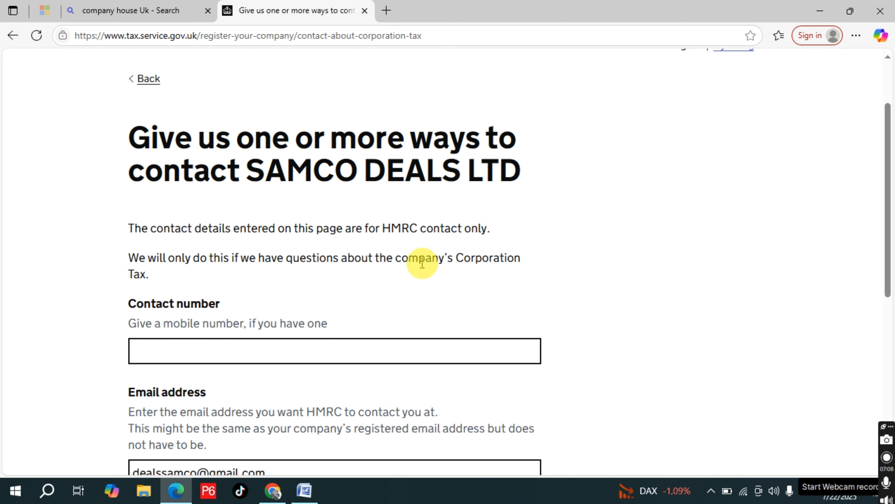
scroll(422, 263, "down", 2)
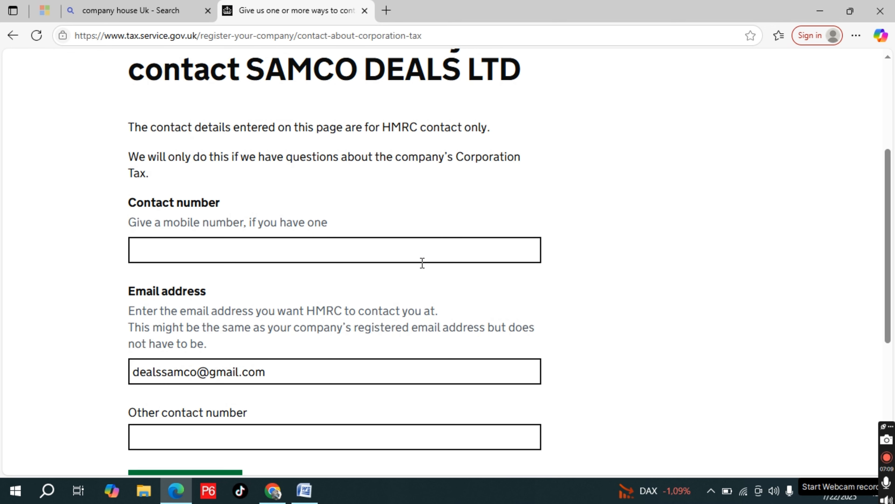
left_click(291, 246)
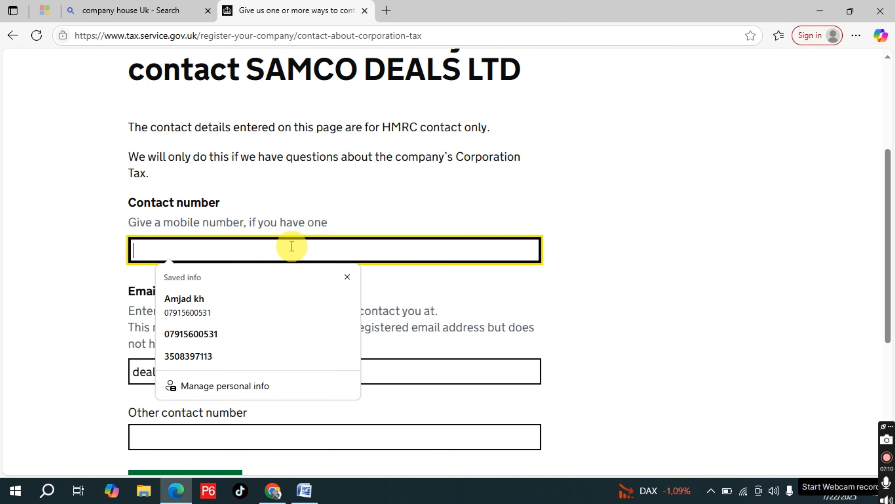
left_click(230, 334)
scroll(293, 360, "down", 2)
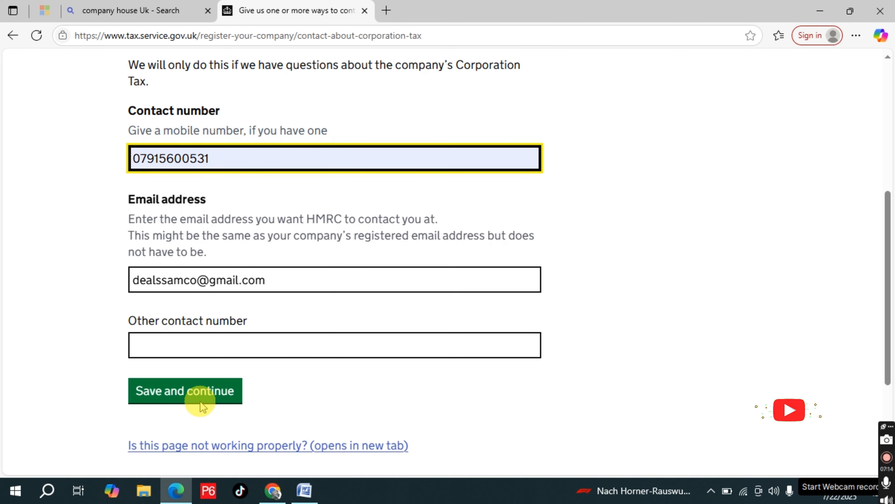
left_click(200, 395)
Answer No to the new company replacing another business and save the answer
scroll(370, 326, "down", 3)
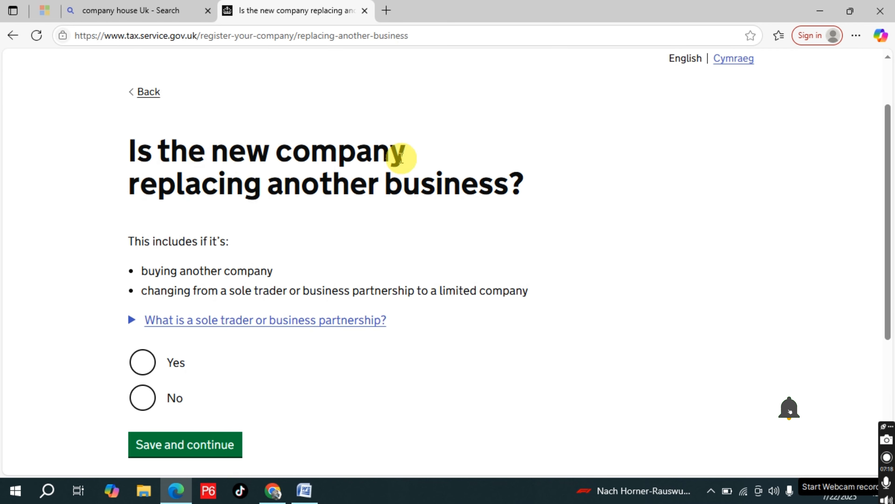
scroll(331, 292, "down", 2)
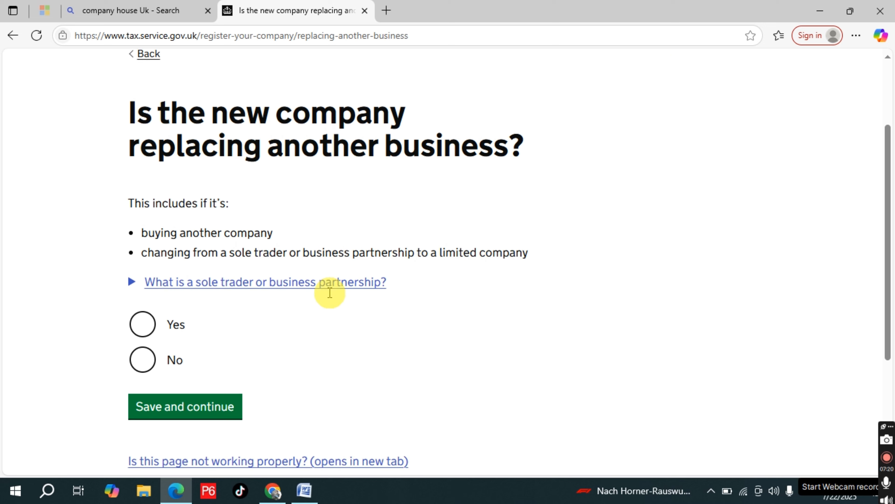
left_click(148, 318)
left_click(196, 362)
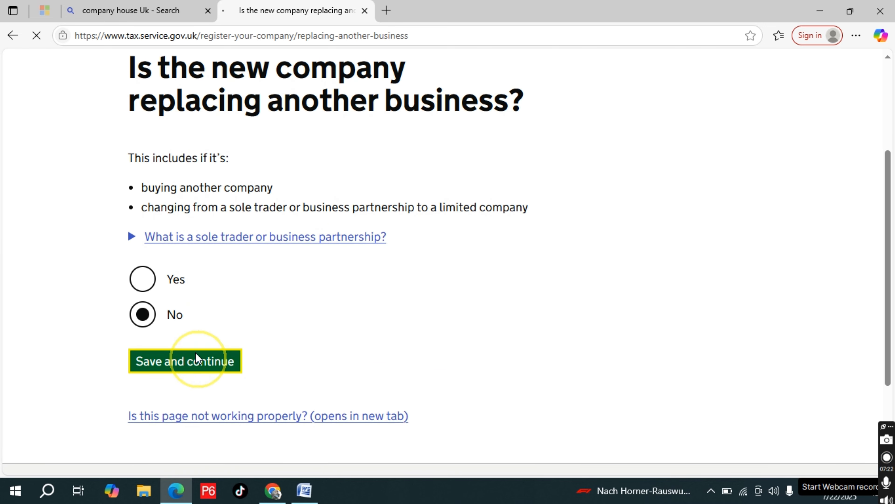
Set the company to start trading on the same date it gets set up and save the answer
scroll(403, 271, "down", 3)
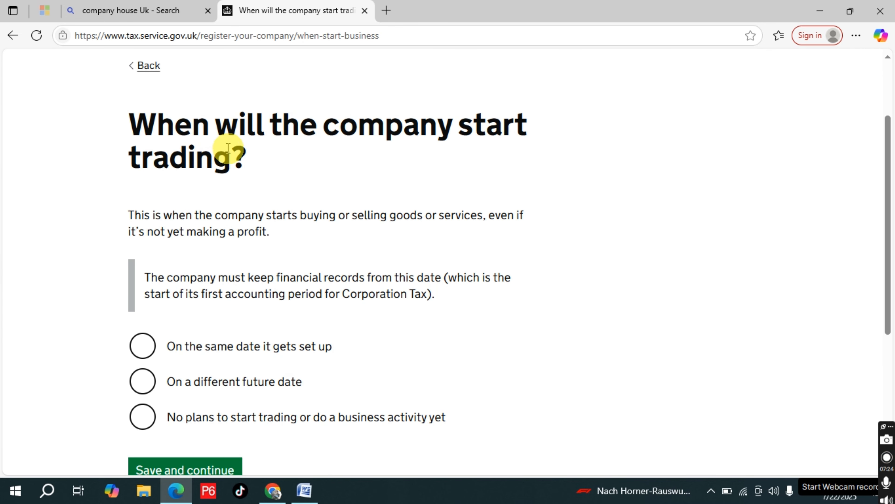
scroll(314, 250, "down", 3)
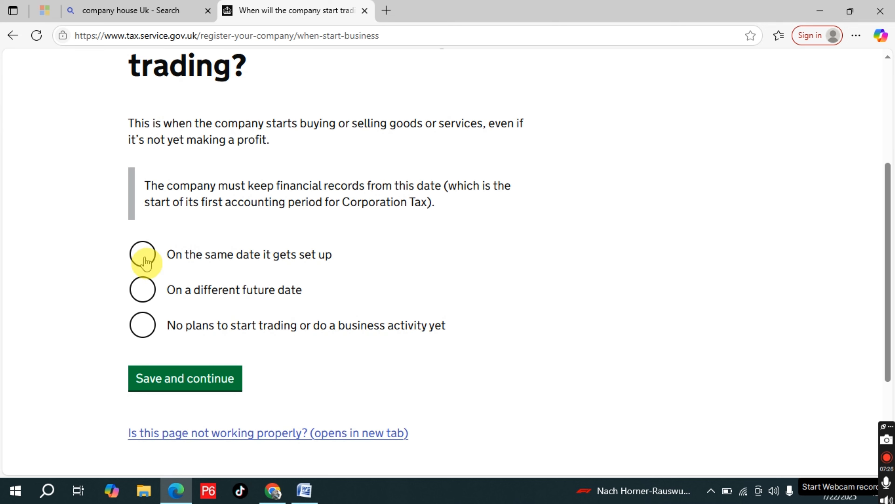
left_click(145, 263)
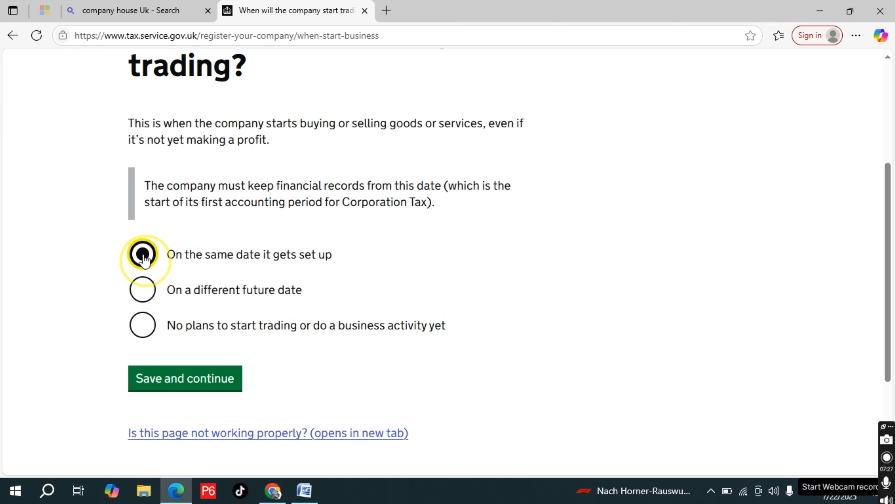
left_click(200, 383)
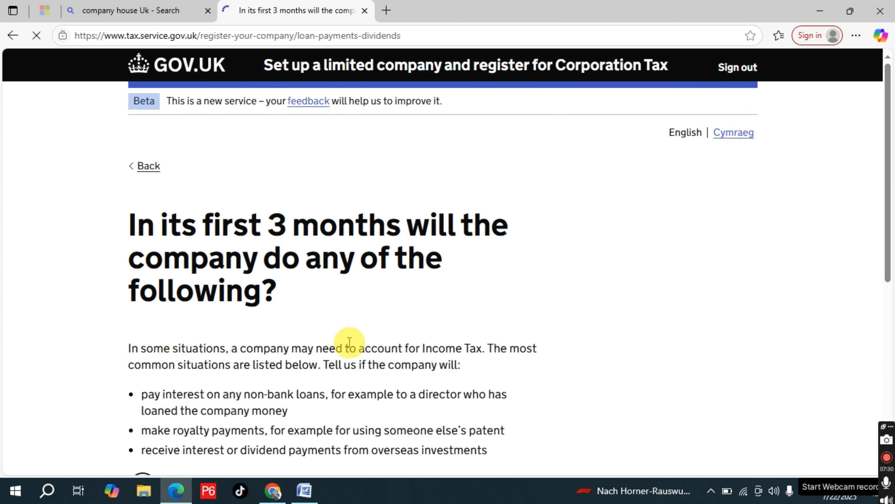
Answer No to the company paying non-bank loan interest, making royalty payments or receiving overseas investment income in its first 3 months, and save
scroll(349, 342, "down", 1)
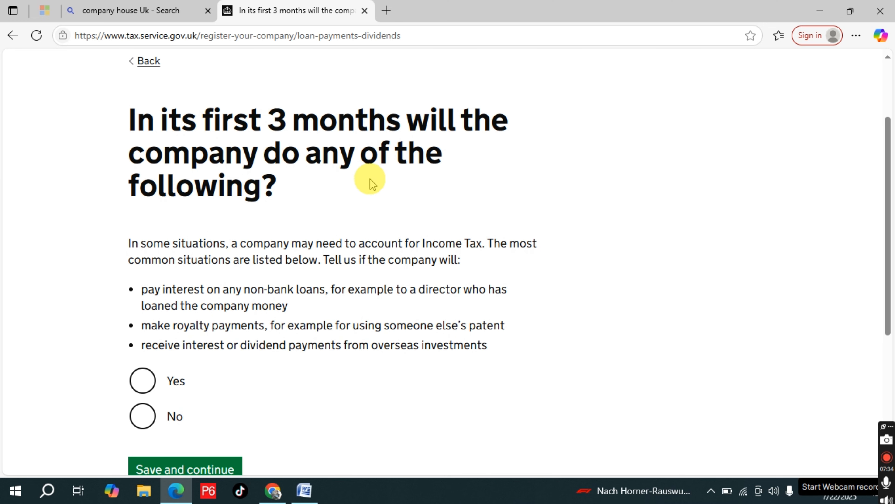
scroll(235, 262, "down", 3)
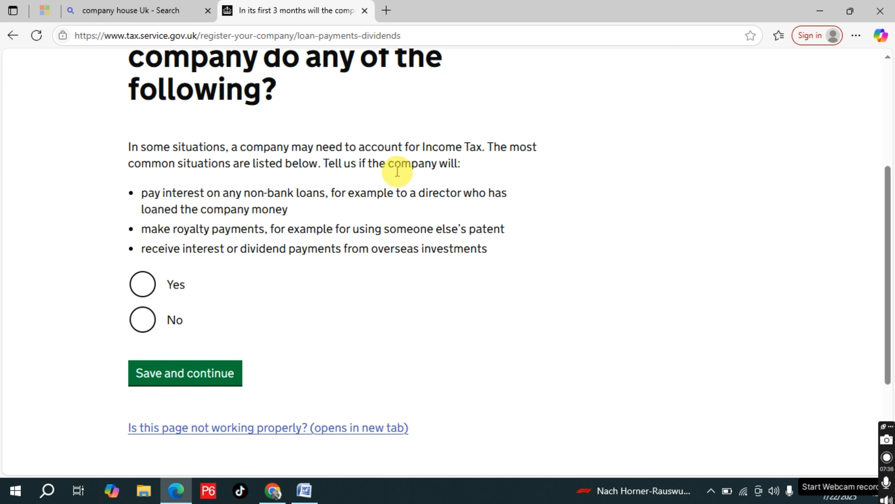
left_click(147, 322)
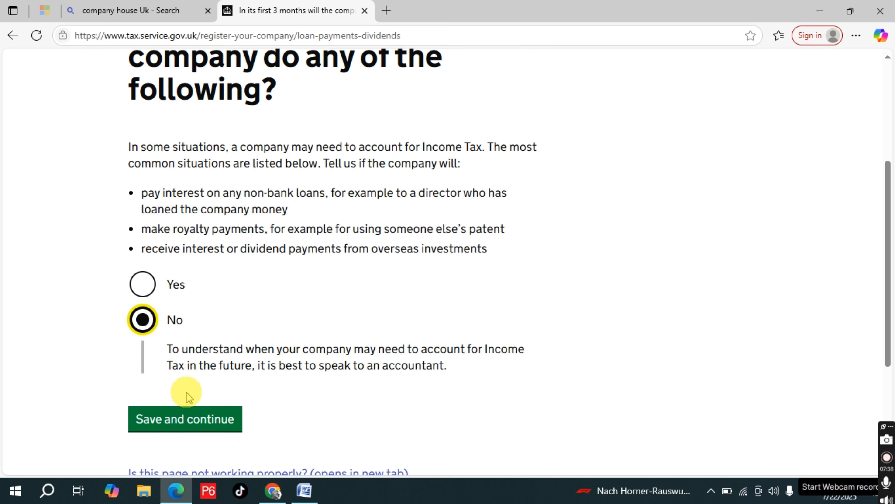
left_click(188, 420)
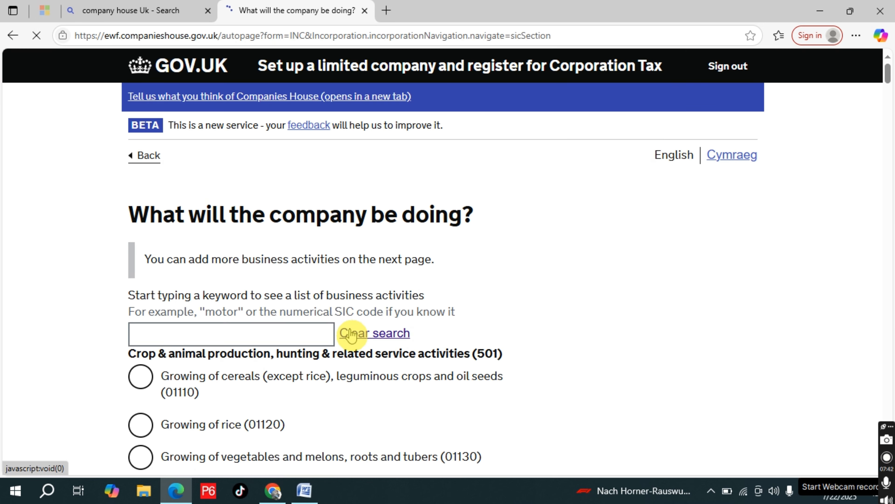
Search business activities for "other retail", choose Other retail sale not in stores, stalls or markets (47990), and save it
scroll(353, 336, "down", 3)
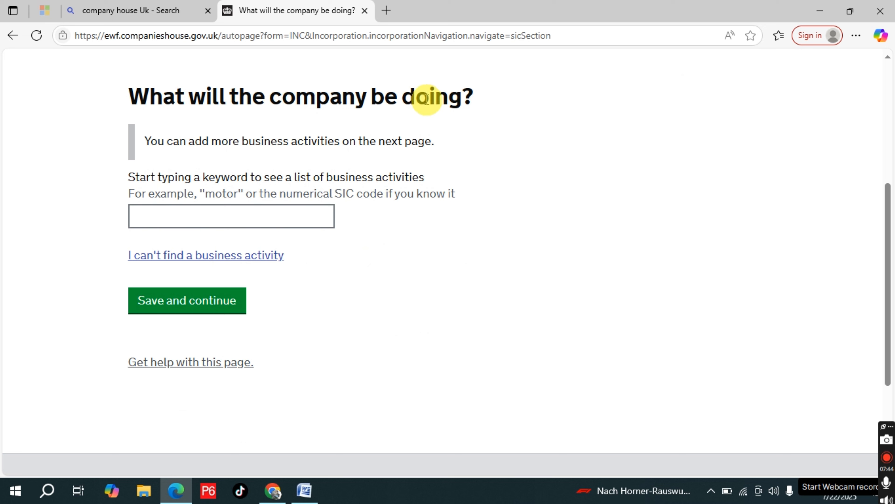
left_click(204, 209)
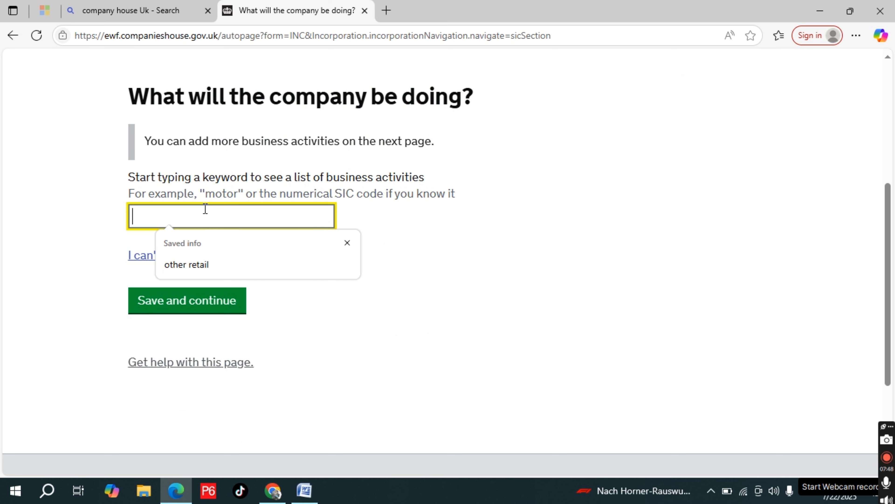
left_click(204, 263)
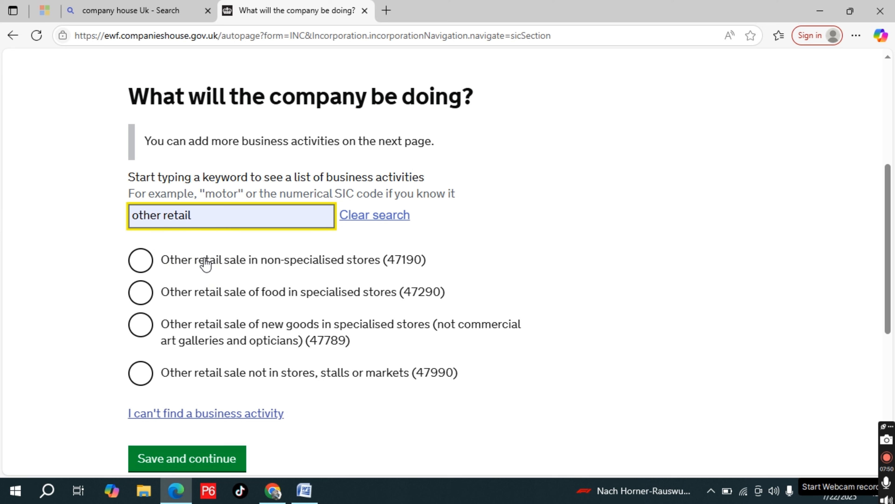
left_click(141, 373)
scroll(310, 314, "down", 2)
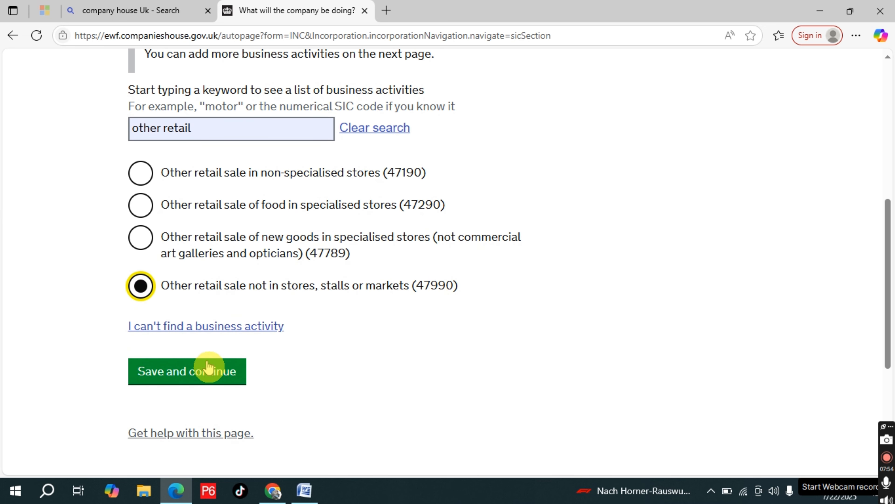
left_click(204, 375)
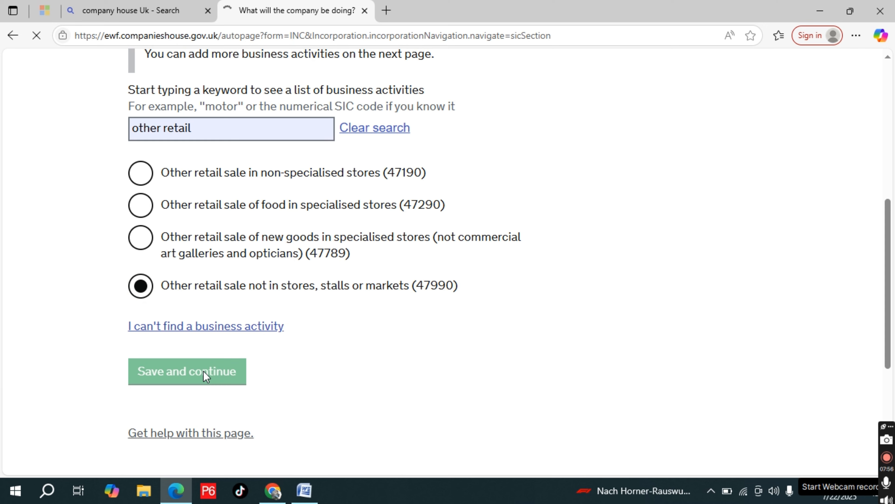
scroll(300, 344, "down", 5)
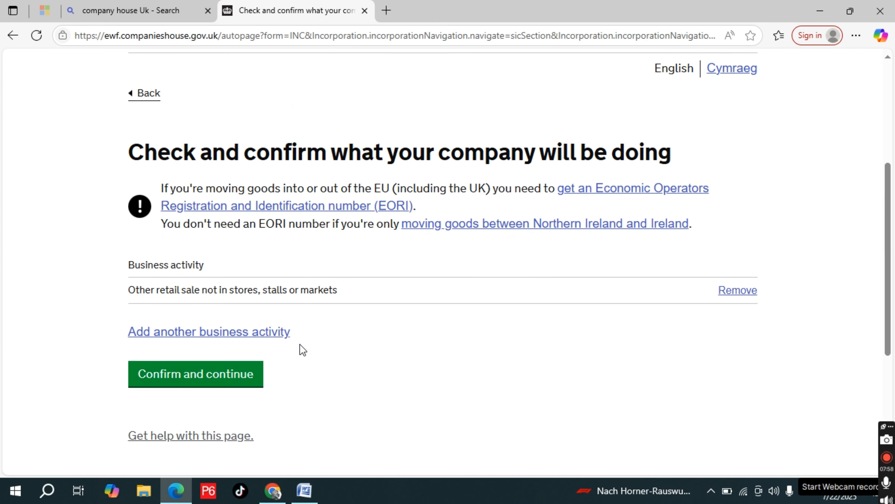
Confirm the listed business activity and answer No to anyone having sent a Secure Register form, saving the answer
scroll(302, 350, "down", 2)
left_click(215, 315)
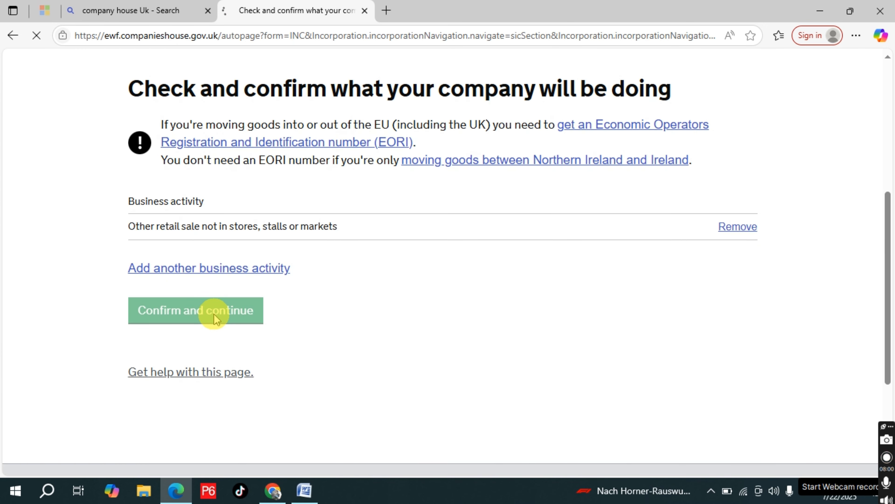
scroll(365, 236, "down", 5)
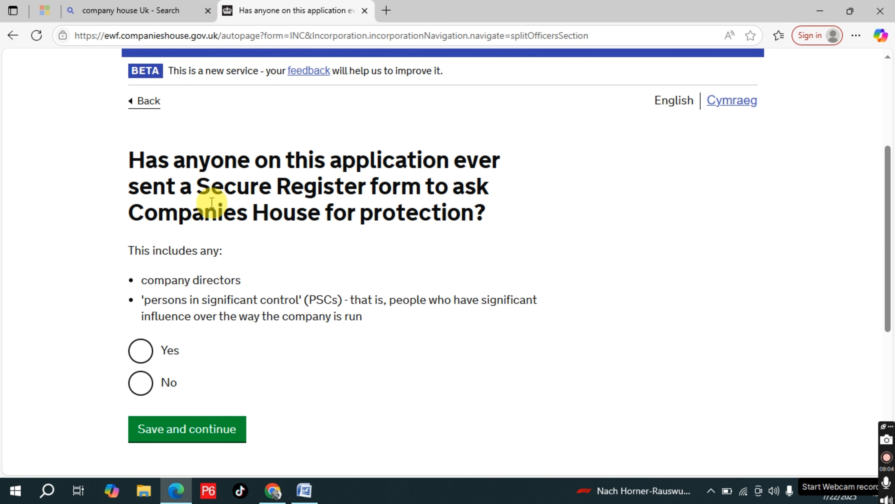
scroll(246, 240, "down", 3)
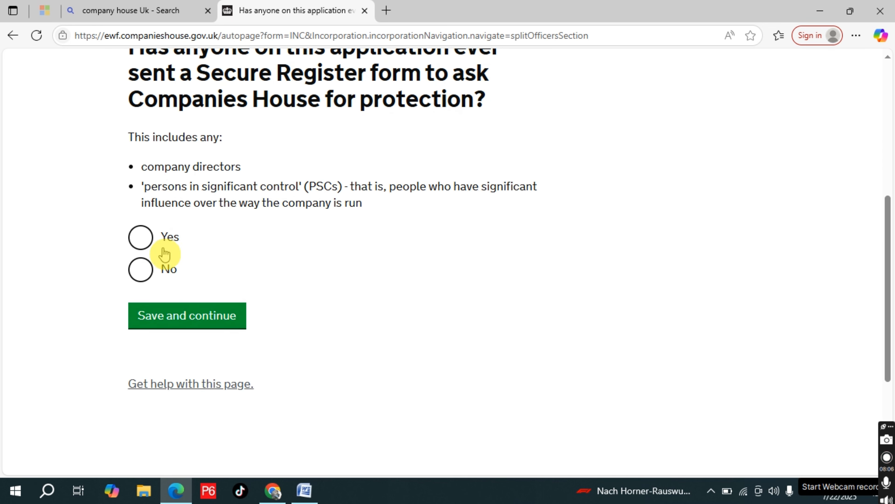
left_click(140, 272)
left_click(200, 314)
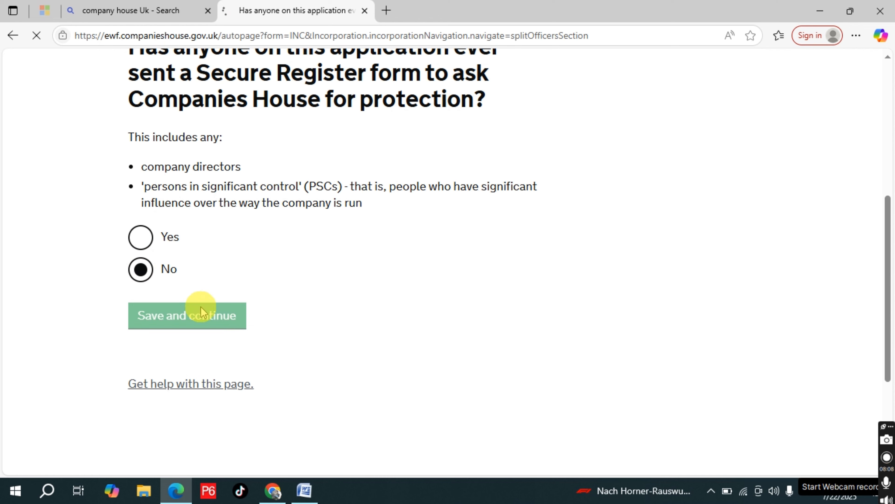
Enter the director's title as "Mr," and fill in the first and last name from the matching saved info
scroll(290, 299, "down", 5)
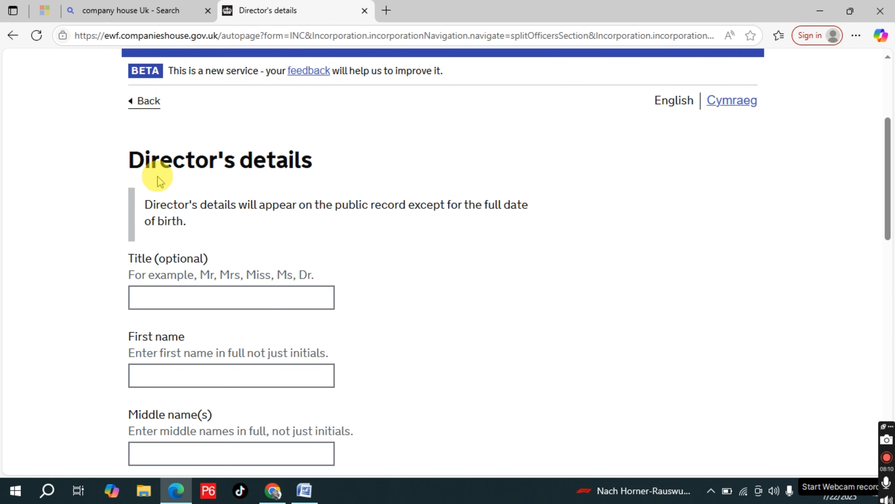
scroll(275, 380, "down", 2)
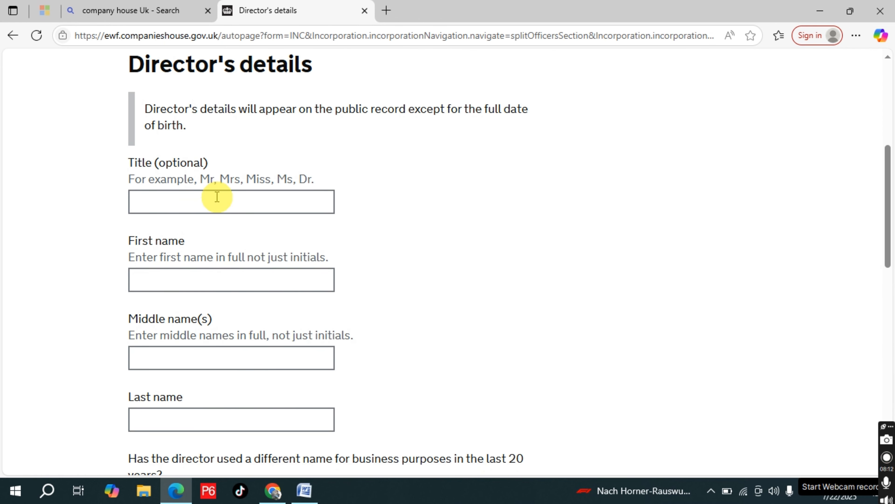
left_click(217, 197)
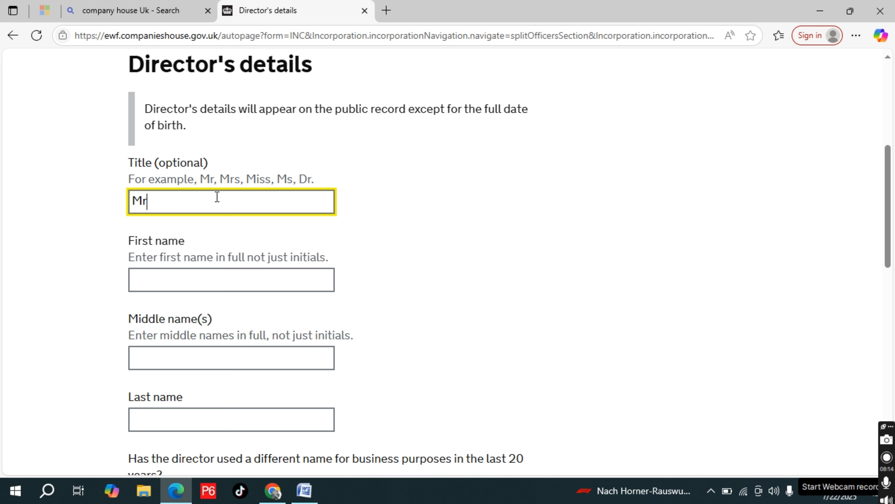
type("Mr")
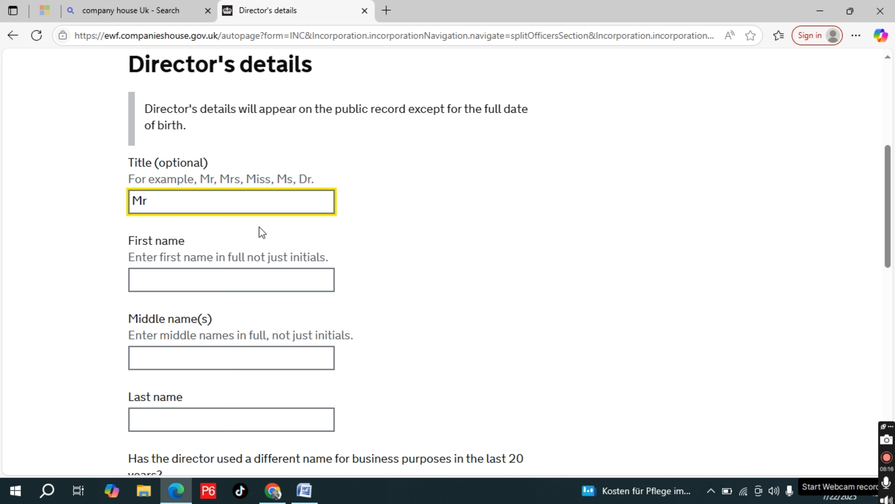
type(",")
left_click(245, 281)
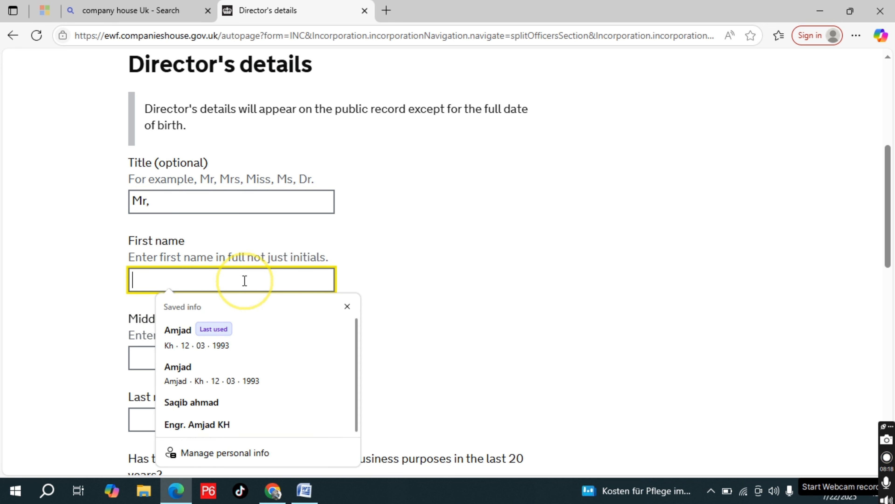
type("Saqib")
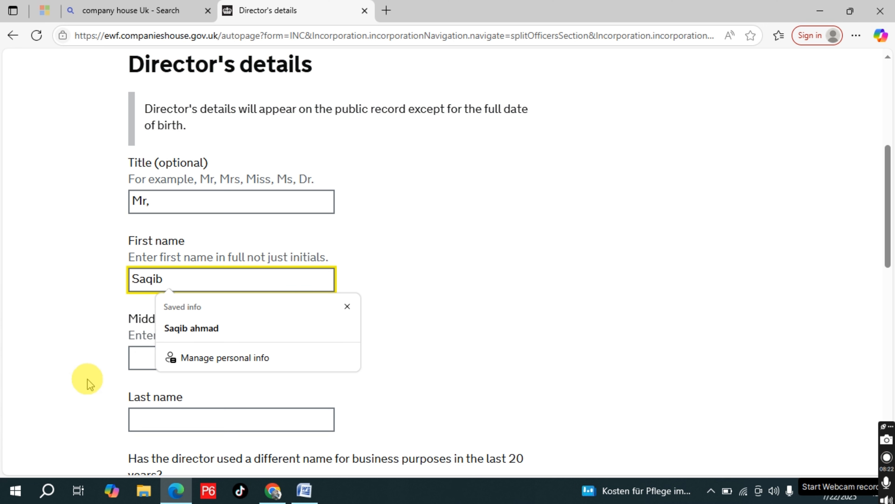
left_click(182, 328)
scroll(240, 374, "down", 2)
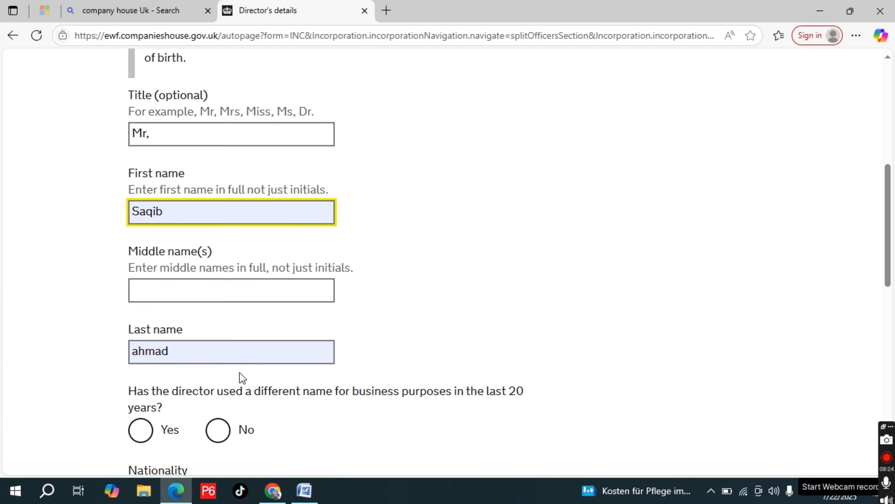
Answer No to the director having used a different business name in the last 20 years and set the nationality to Indian
scroll(240, 374, "down", 5)
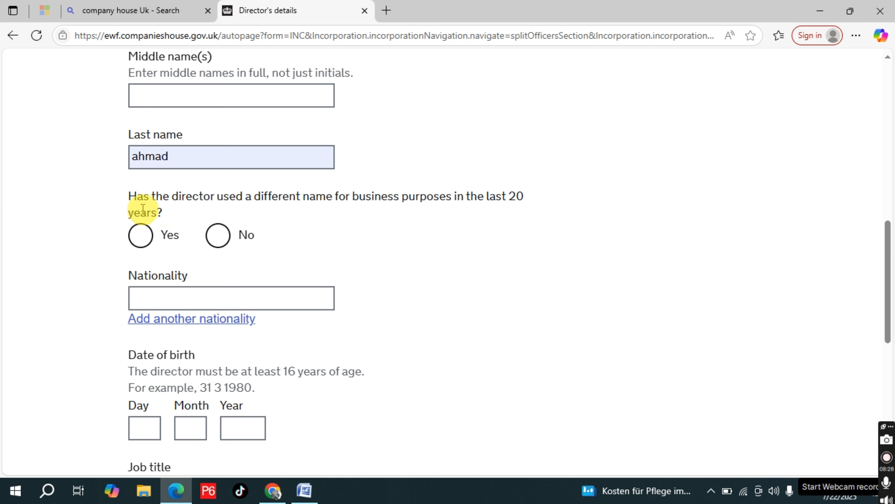
left_click(220, 241)
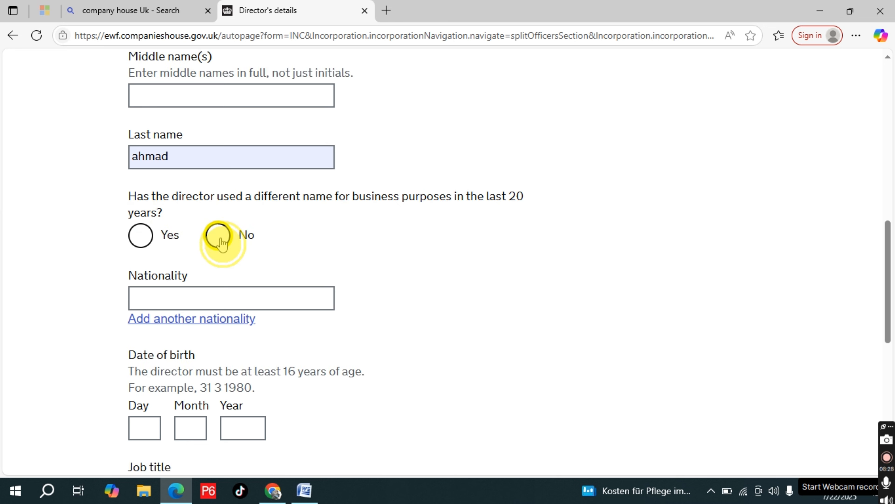
left_click(236, 304)
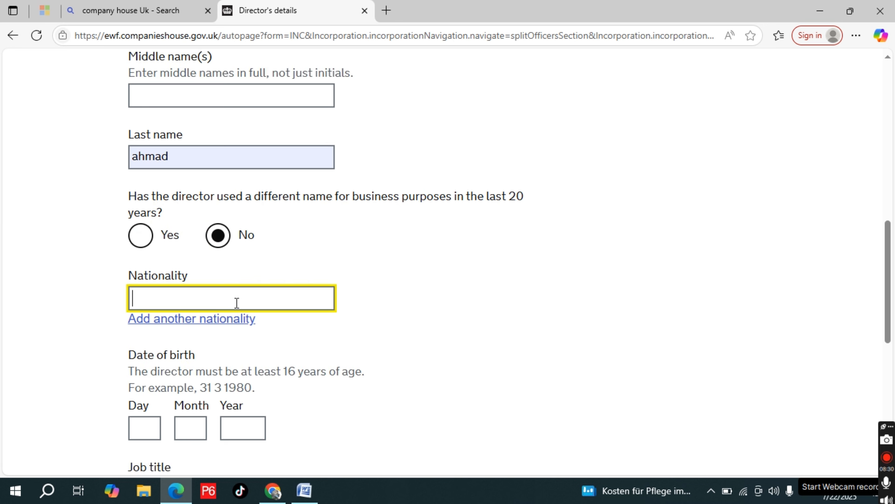
type("Indi")
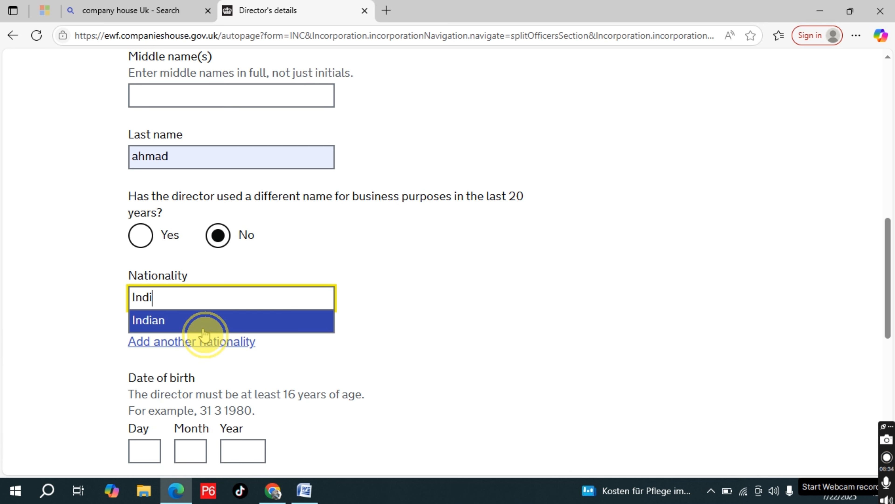
left_click(204, 321)
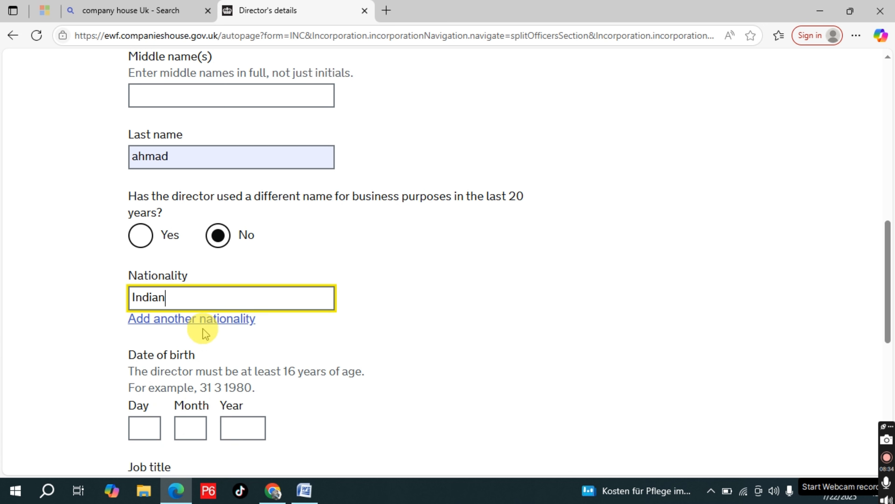
Fill in the director's date of birth using the most recently used saved entry
scroll(246, 335, "down", 4)
left_click(140, 300)
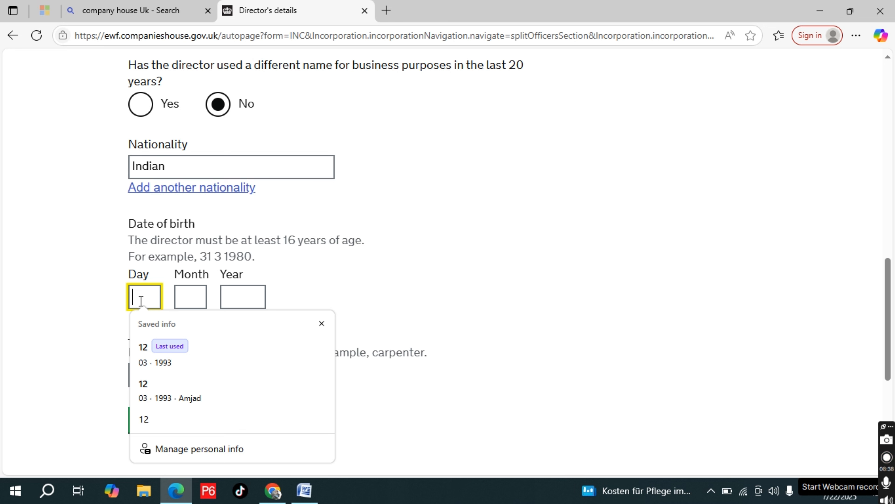
type("12")
left_click(143, 354)
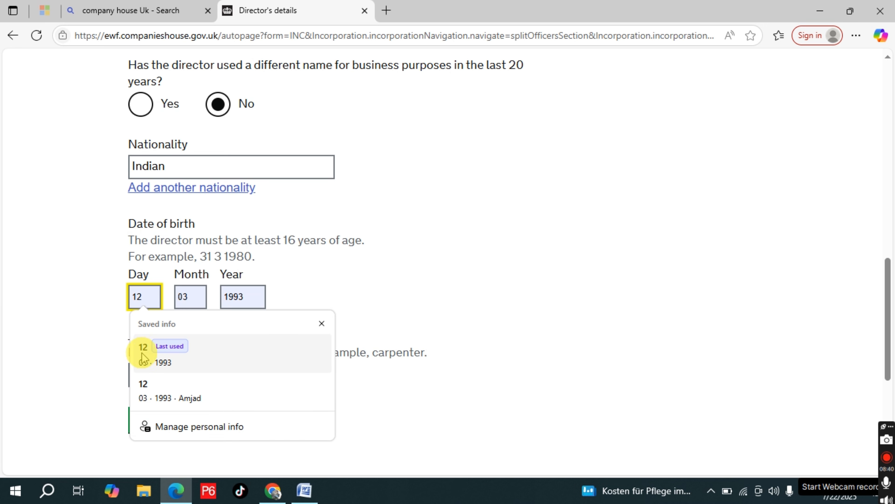
left_click(147, 354)
Set the director's job title to Company Director and save the director's details
scroll(273, 333, "down", 2)
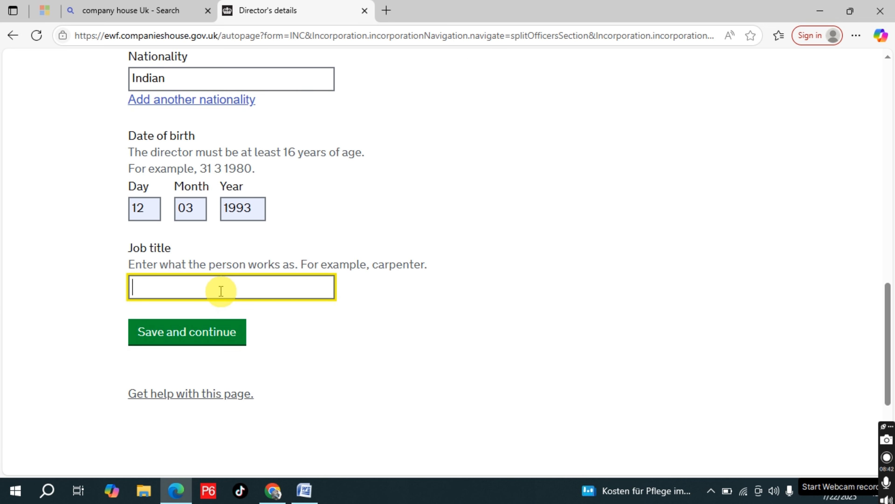
left_click(221, 291)
type("compa")
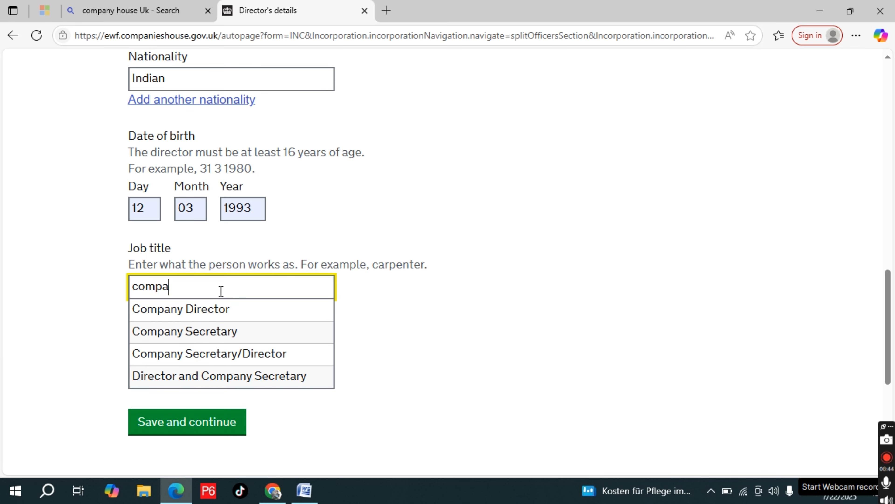
left_click(210, 308)
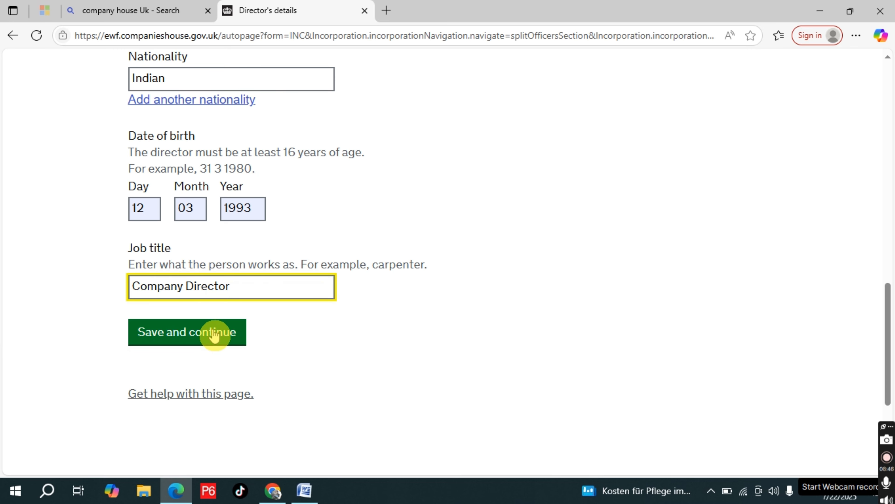
left_click(214, 332)
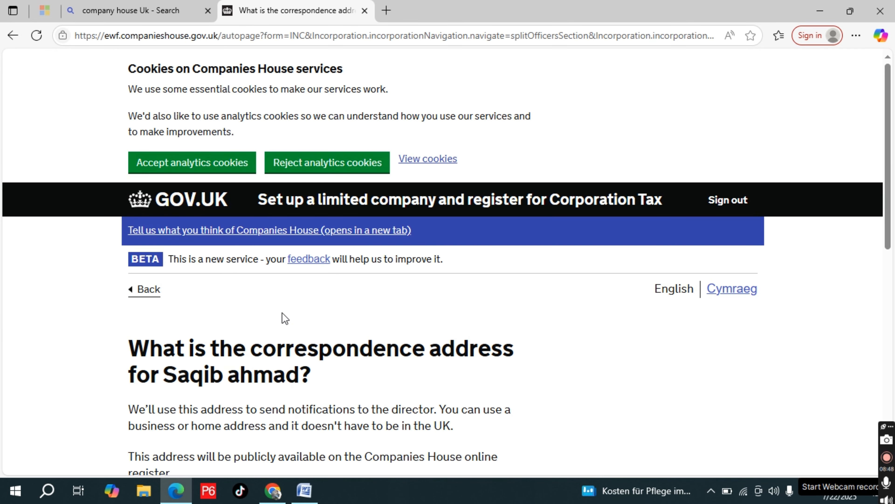
Choose the registered office address as the director's correspondence address and save it
scroll(282, 313, "down", 3)
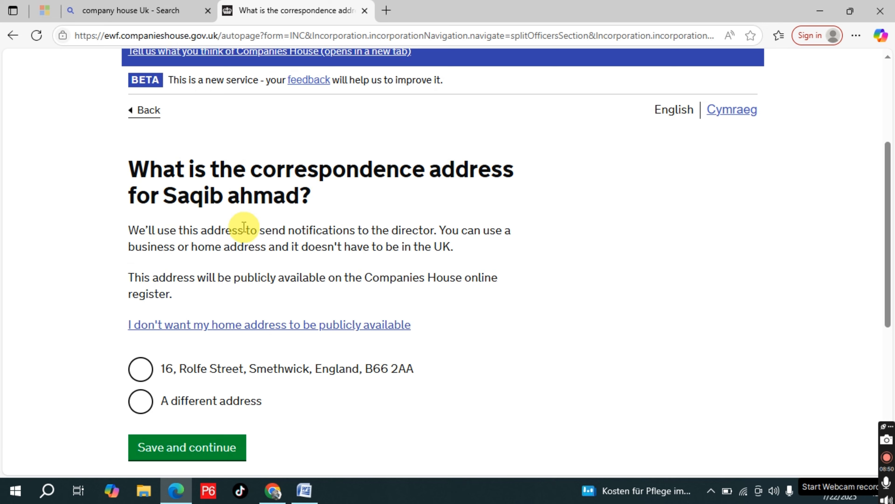
scroll(243, 227, "down", 2)
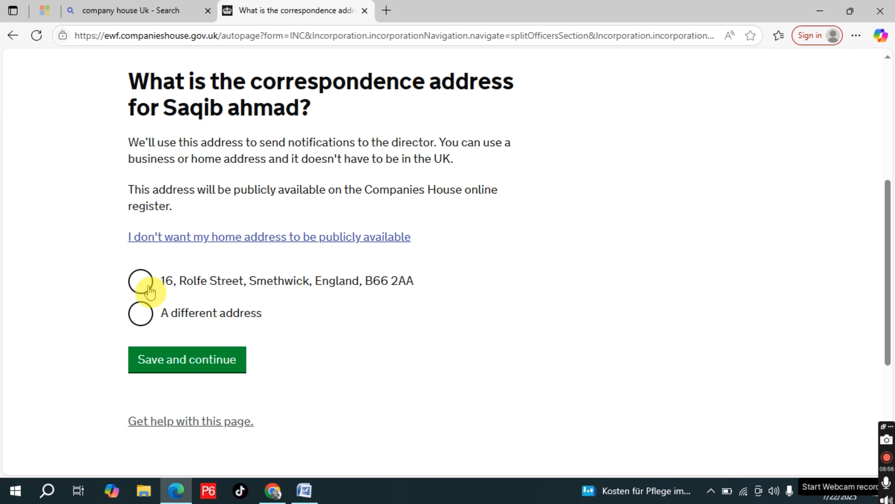
left_click(142, 291)
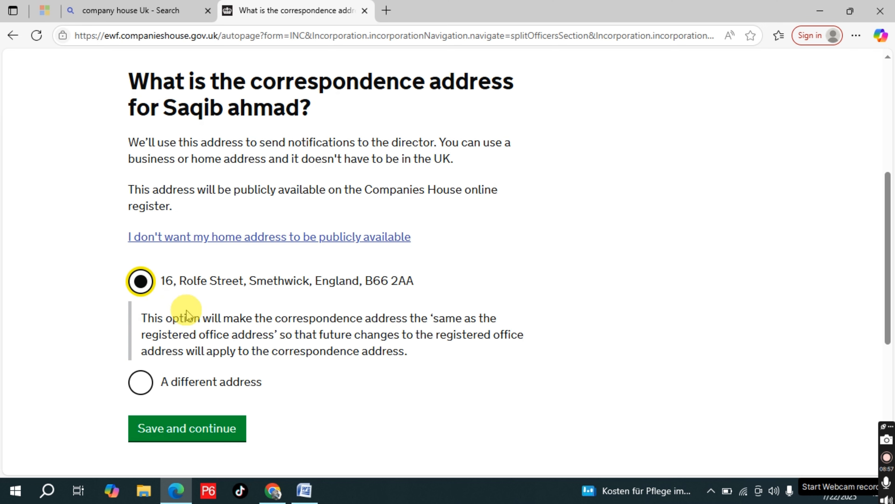
left_click(208, 439)
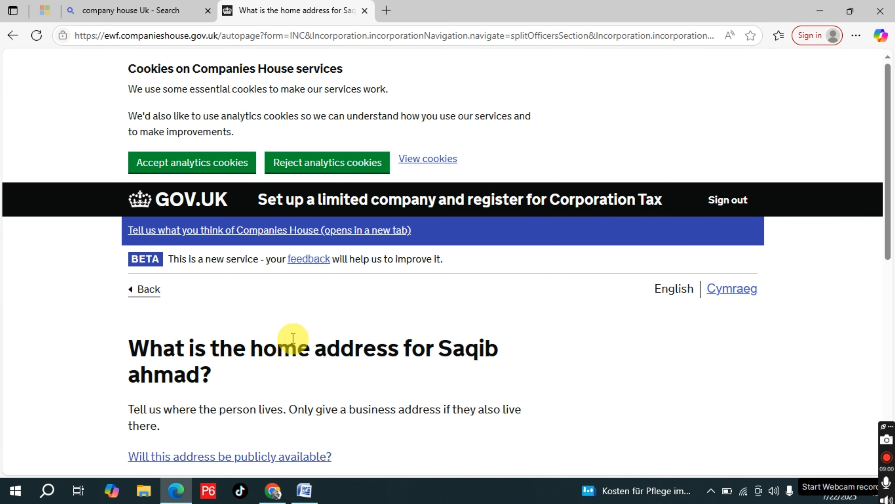
Choose "A different address" for the director's home address and save the choice
scroll(293, 339, "down", 4)
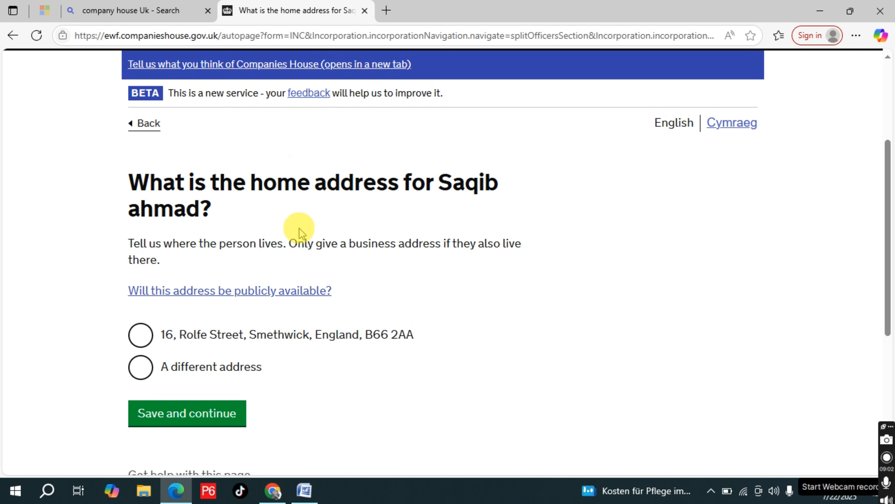
left_click(141, 366)
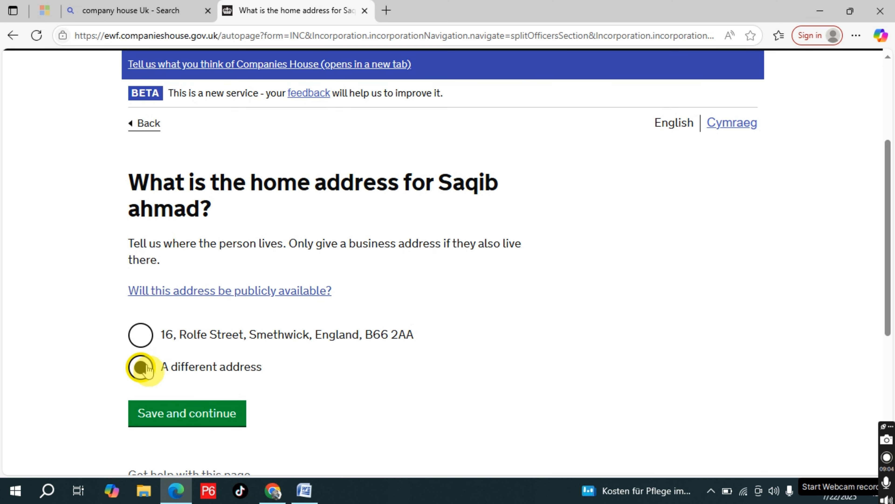
left_click(213, 415)
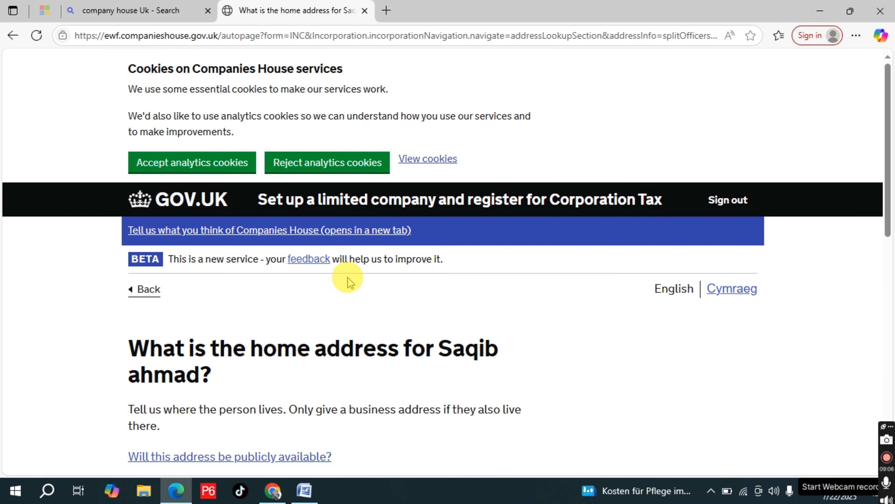
Look up the director's home address by filling in the UK postcode and the property name or number
scroll(349, 283, "down", 6)
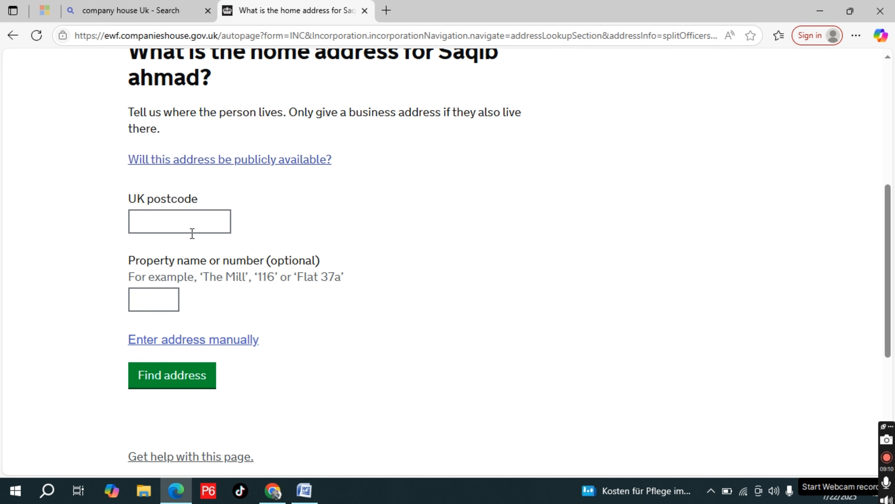
left_click(177, 218)
left_click(184, 269)
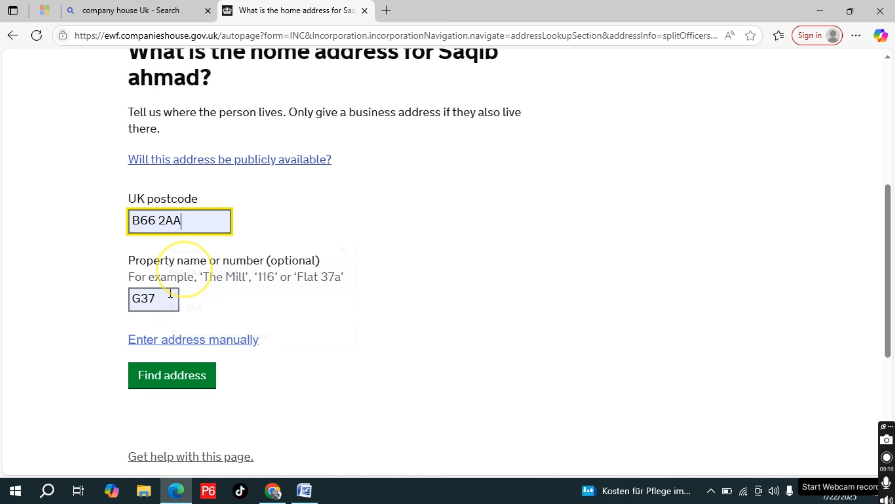
left_click(170, 297)
key("BackSpace")
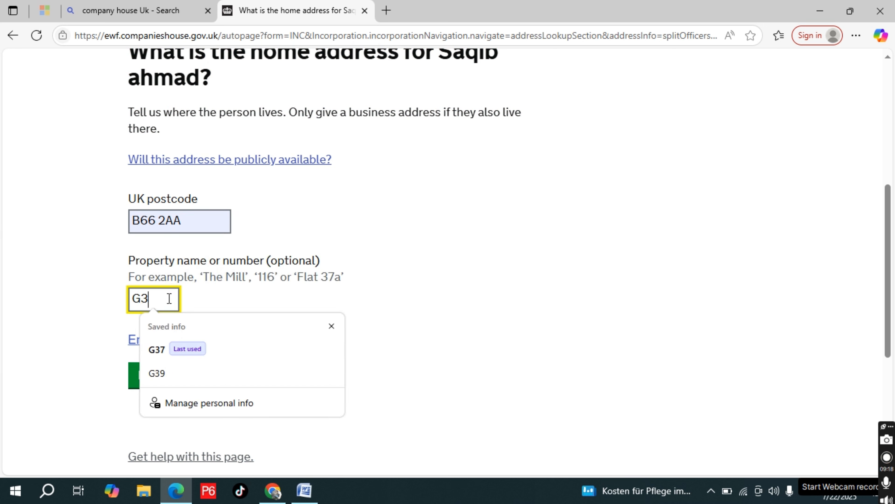
type("7")
left_click(167, 384)
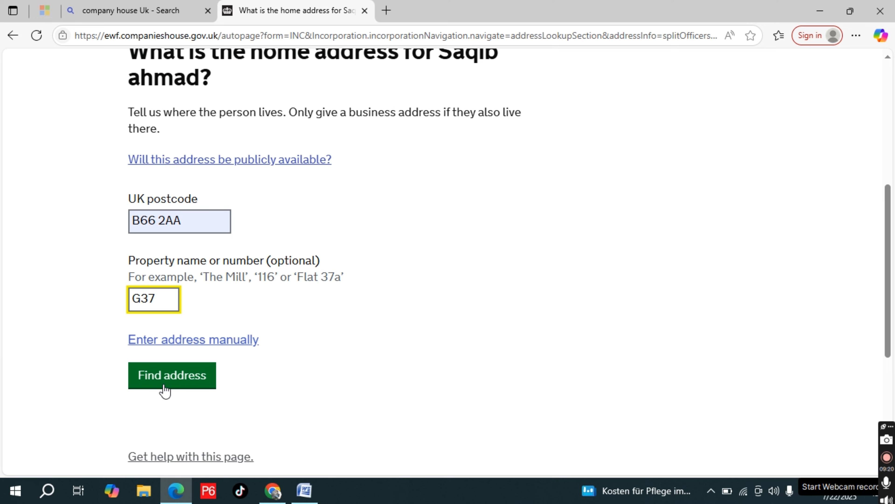
left_click(164, 388)
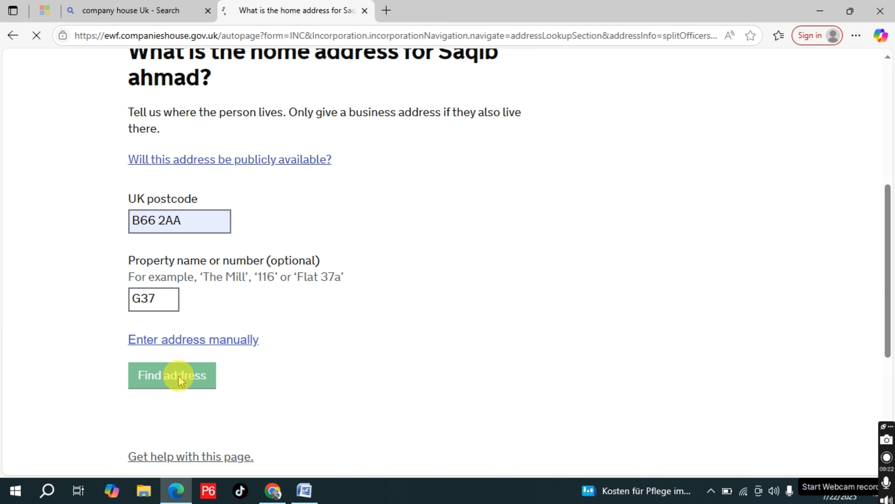
scroll(218, 410, "down", 4)
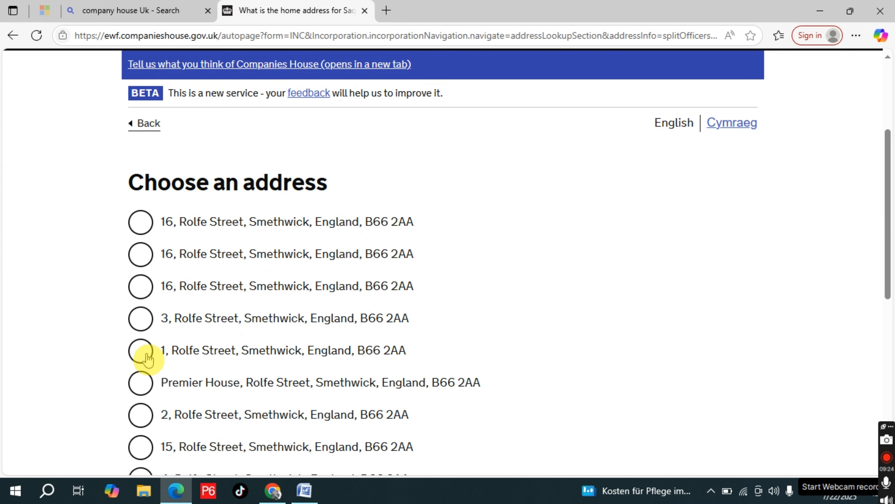
Select the director's home address from the postcode lookup results, save it and confirm it
left_click(147, 357)
scroll(352, 330, "down", 9)
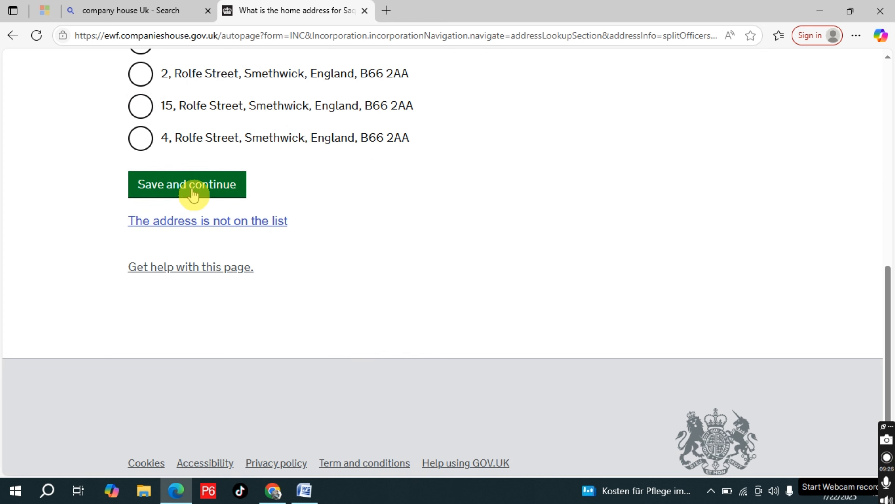
left_click(193, 193)
left_click(385, 194)
left_click(279, 281)
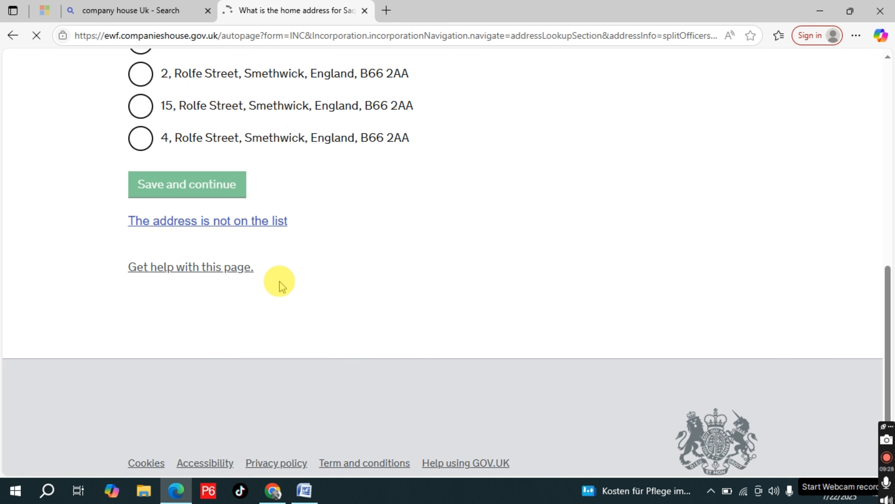
scroll(279, 282, "down", 5)
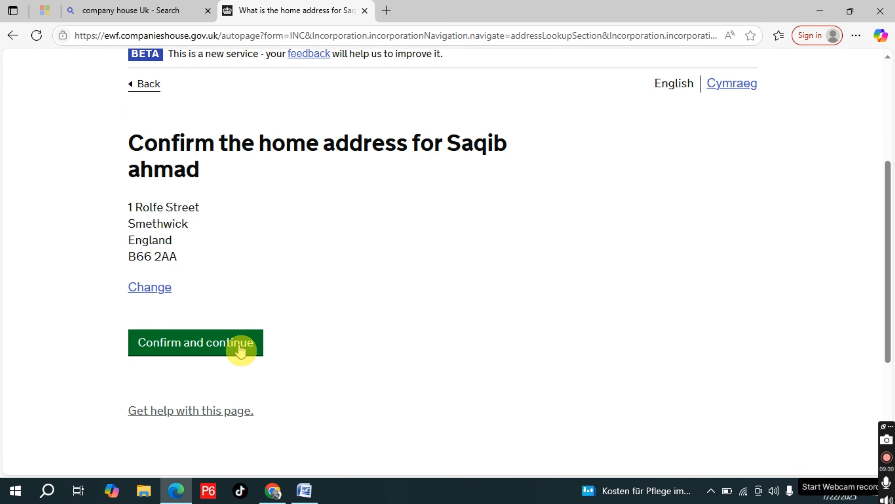
left_click(240, 345)
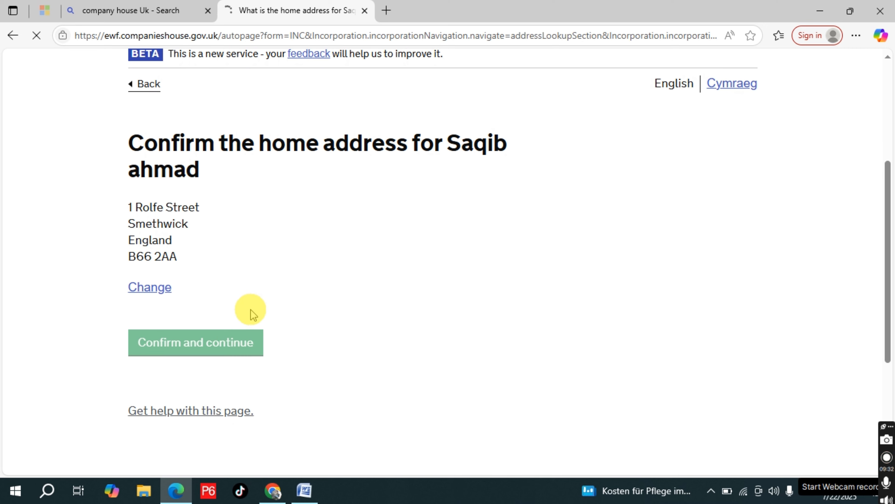
Opt the director in to filing reminders by email, using the already listed email address, and save
scroll(367, 296, "down", 4)
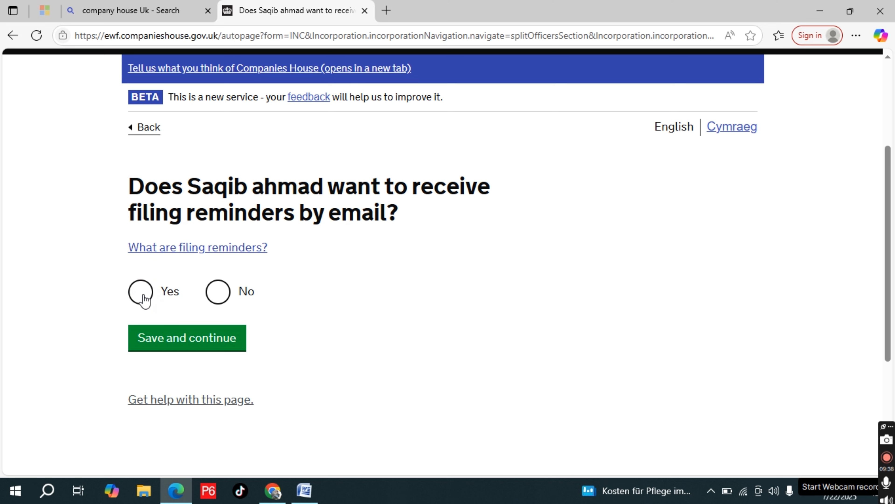
left_click(210, 340)
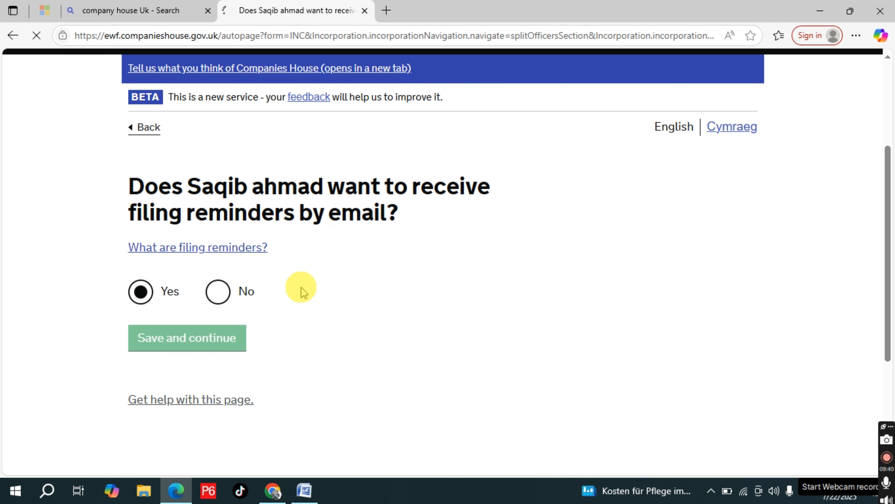
scroll(387, 310, "down", 3)
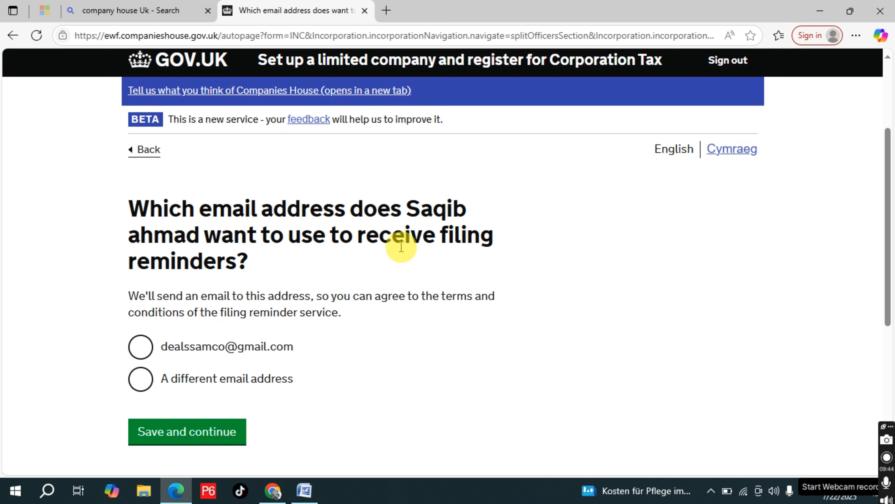
scroll(236, 282, "down", 2)
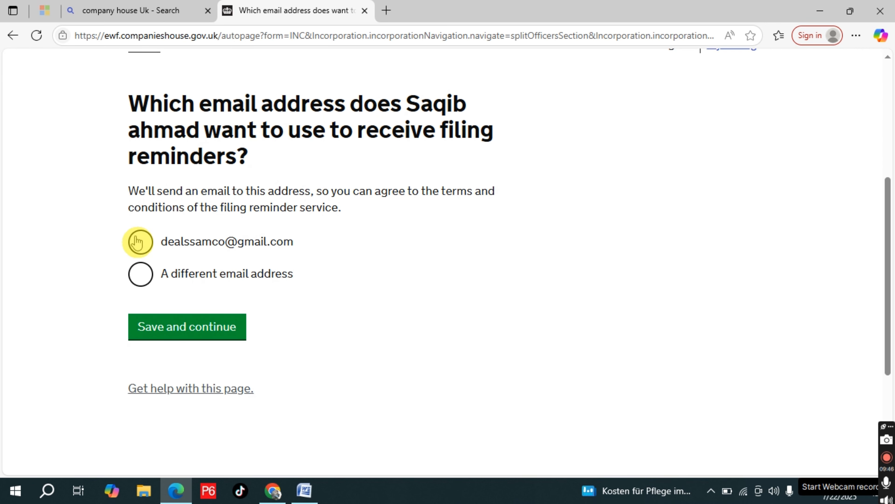
left_click(141, 245)
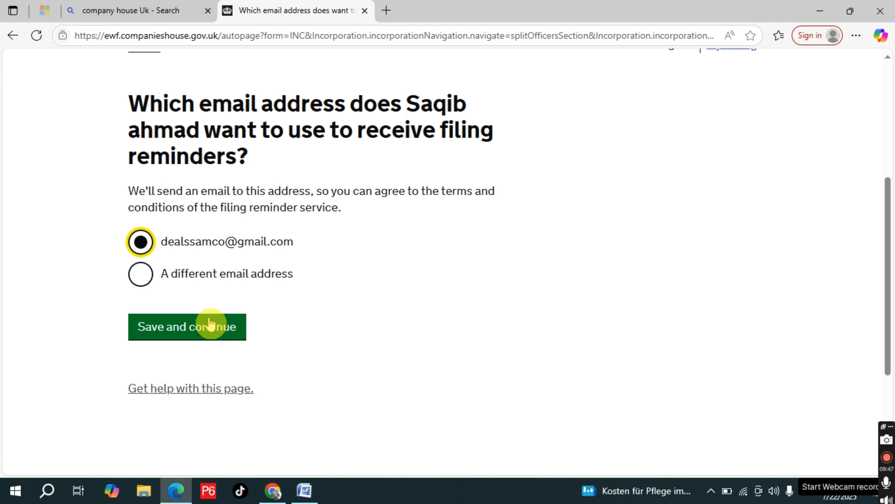
left_click(206, 334)
left_click(320, 306)
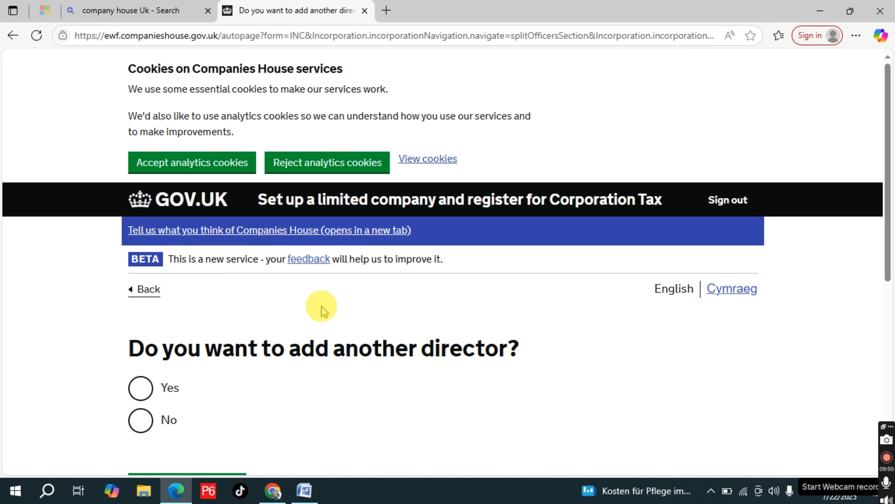
Answer No to adding another director and save the answer
scroll(321, 309, "down", 3)
left_click(341, 242)
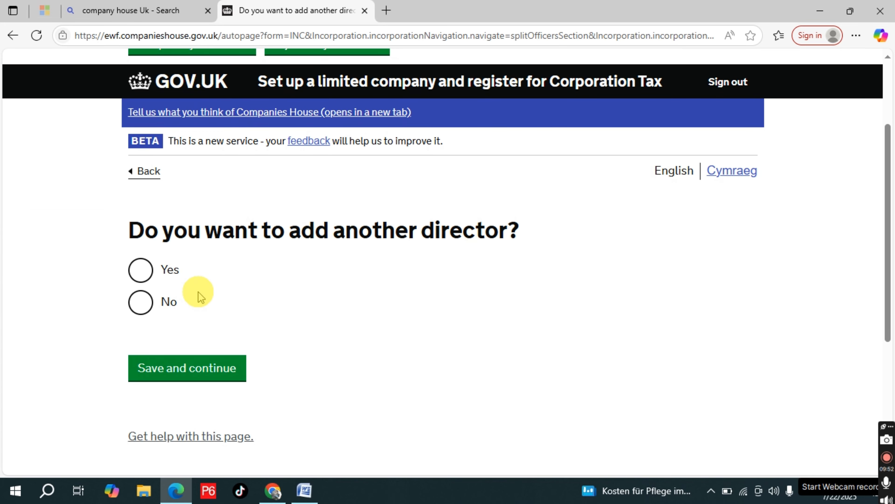
left_click(140, 307)
left_click(198, 366)
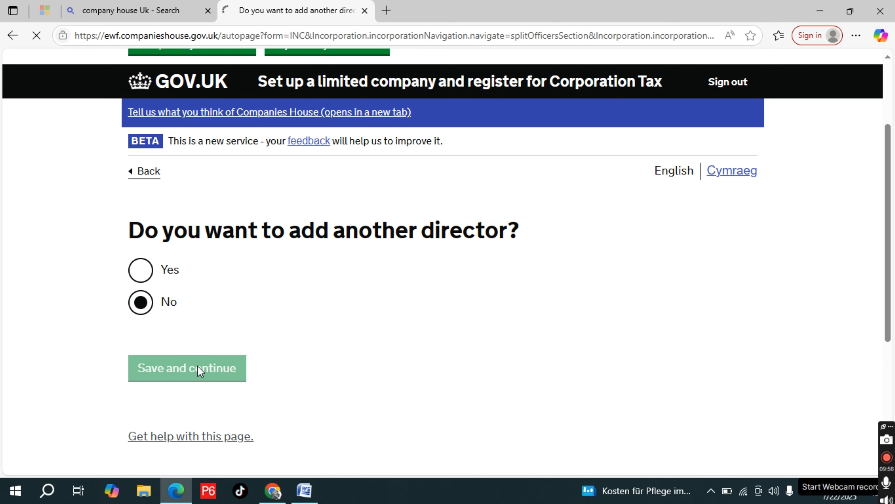
Review the director's details, confirm where the director lives and their agreement to become a director, and save
scroll(360, 316, "down", 3)
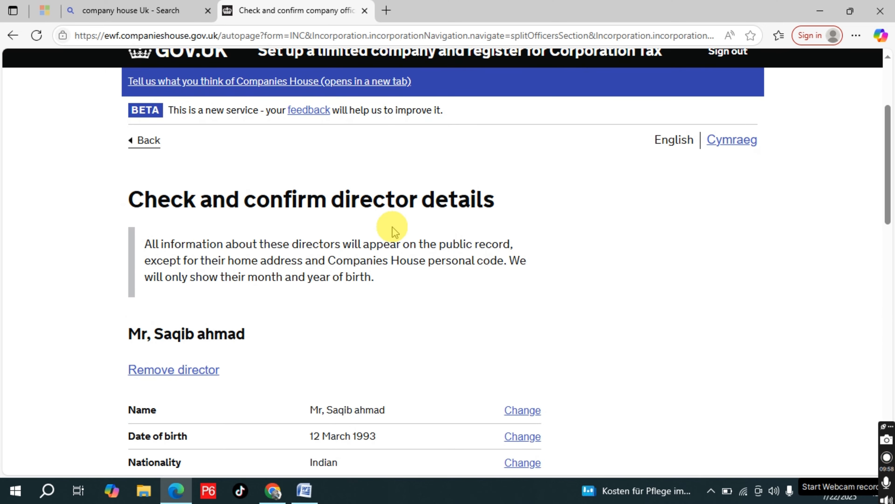
scroll(393, 227, "down", 4)
scroll(392, 227, "up", 3)
scroll(392, 227, "down", 4)
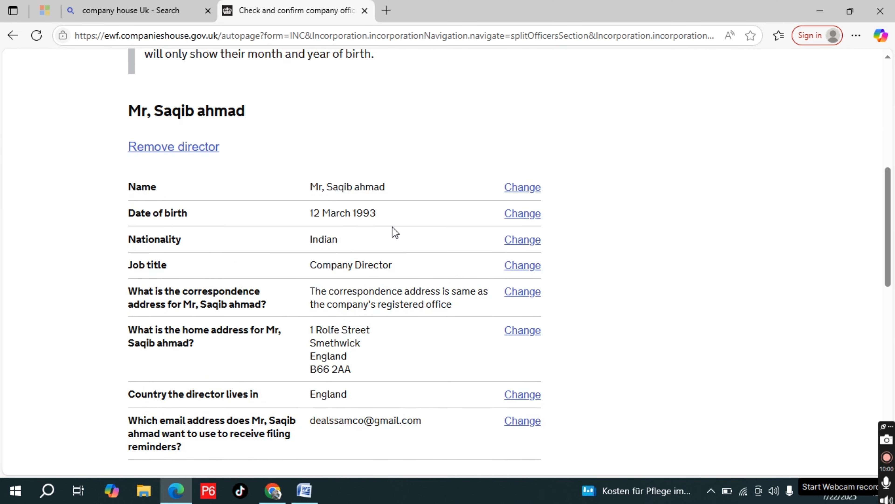
scroll(392, 226, "down", 4)
scroll(392, 227, "up", 5)
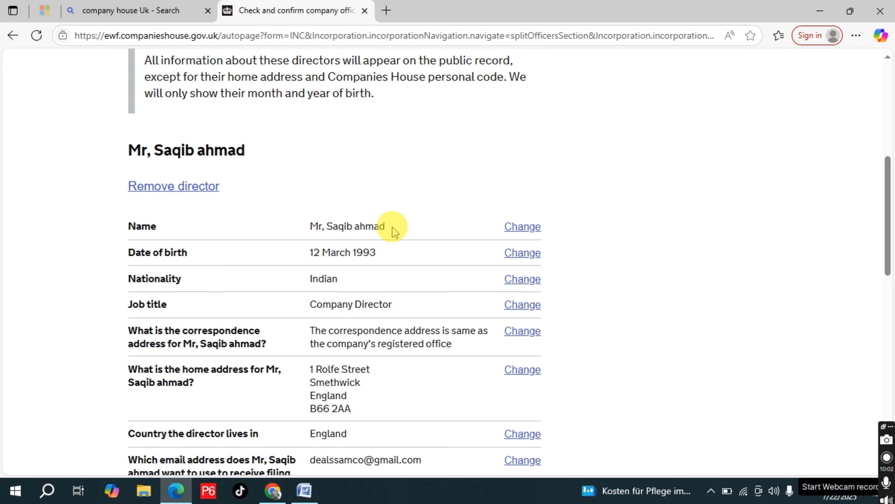
scroll(392, 226, "down", 5)
left_click(141, 246)
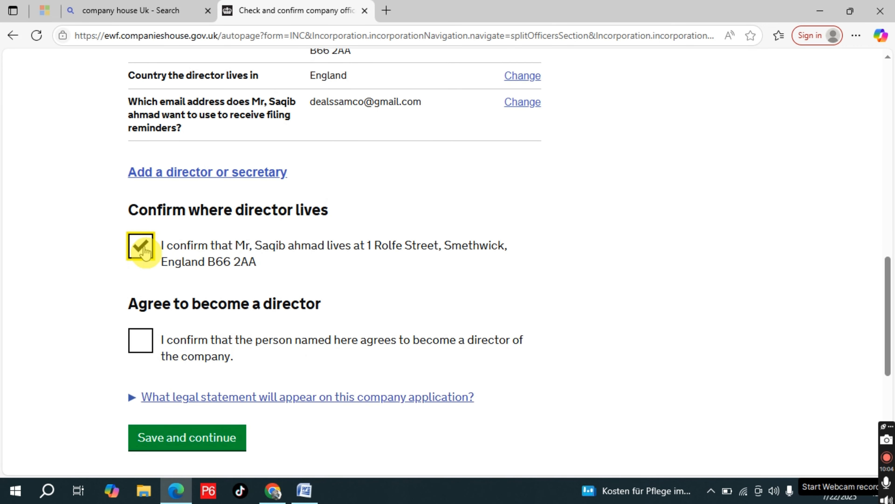
left_click(141, 340)
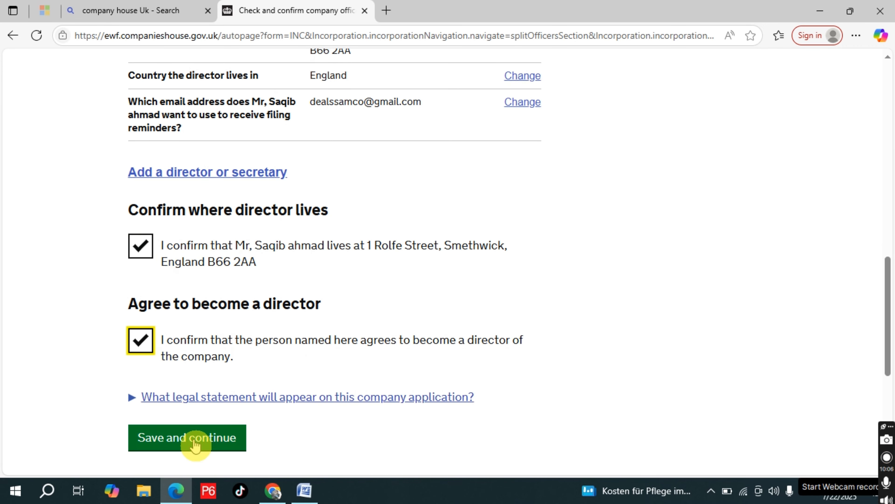
left_click(194, 445)
Choose Yes to digital authorisation for online filing and select the listed director as authorised, saving both answers
scroll(423, 314, "down", 4)
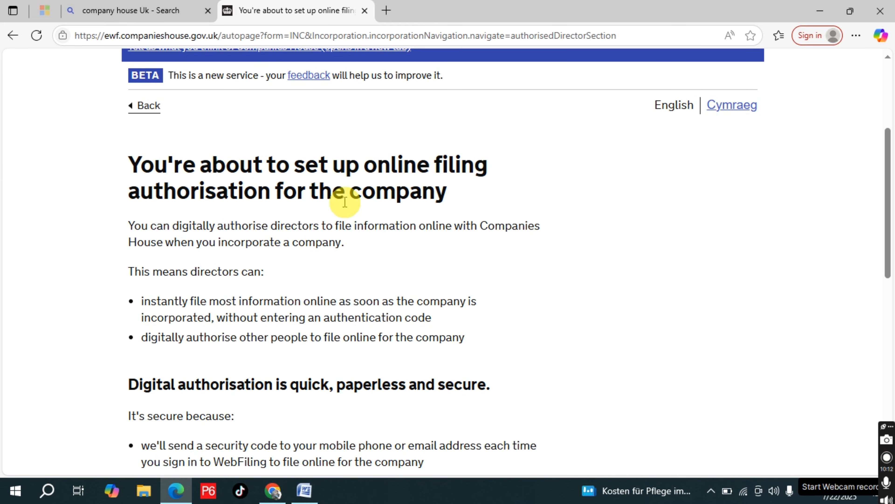
scroll(405, 240, "down", 8)
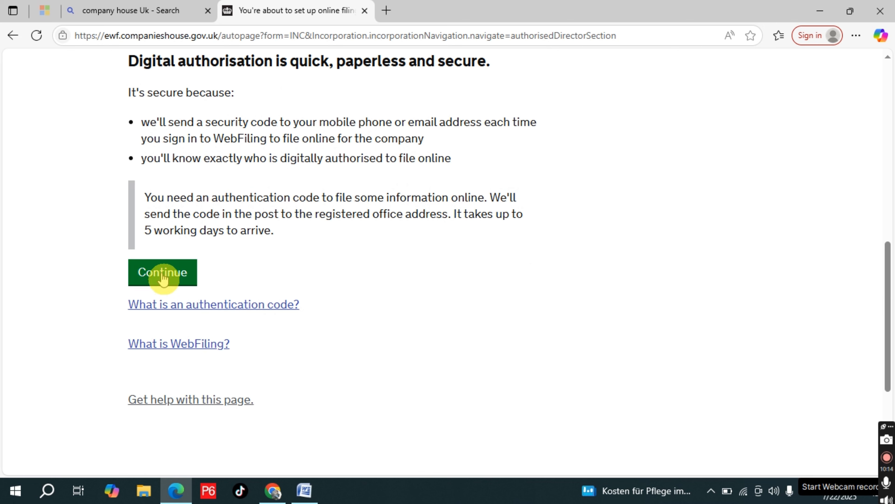
scroll(392, 260, "down", 5)
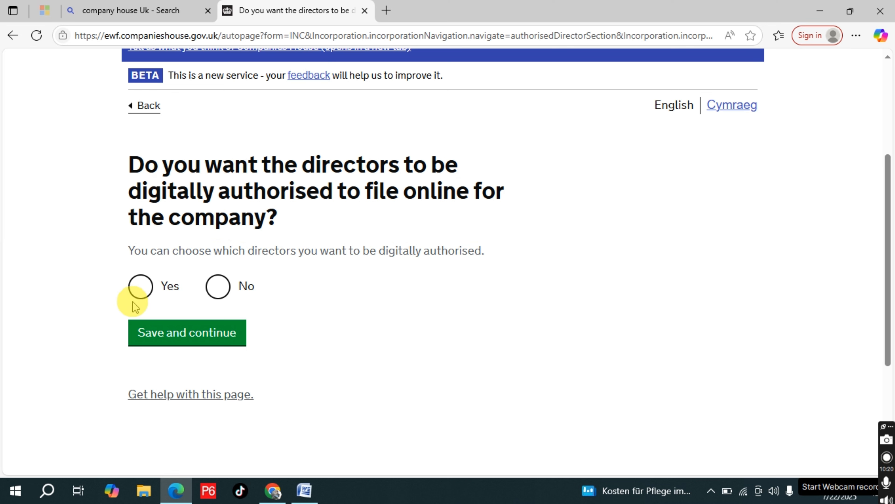
left_click(140, 289)
left_click(186, 341)
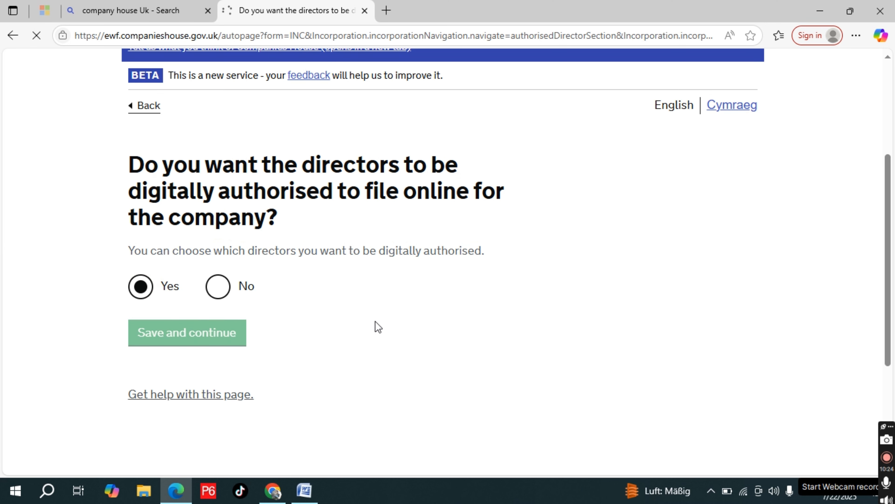
scroll(373, 326, "down", 5)
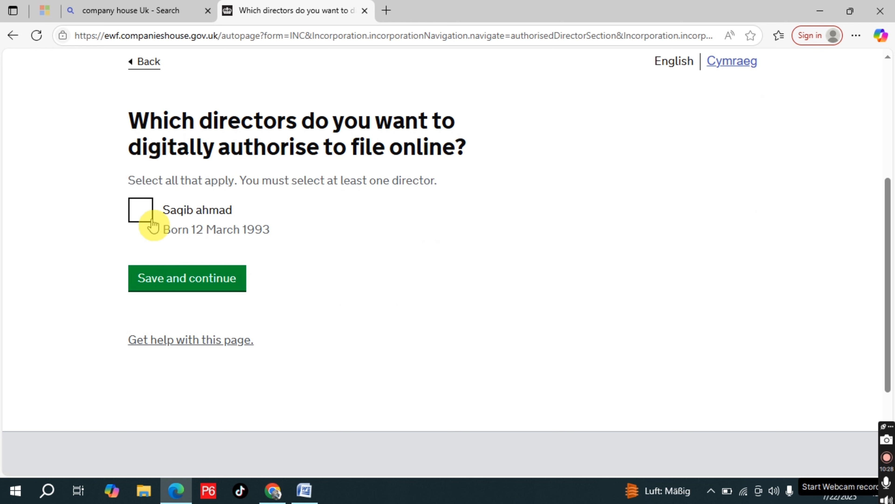
left_click(141, 212)
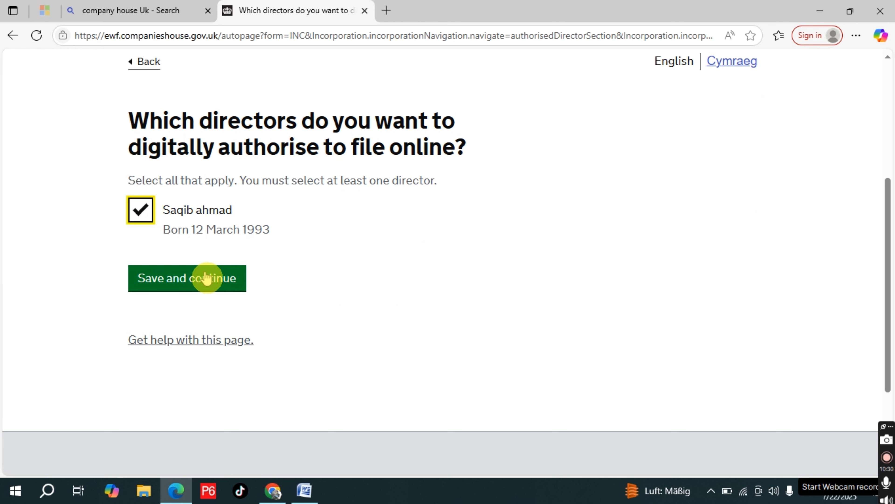
left_click(207, 286)
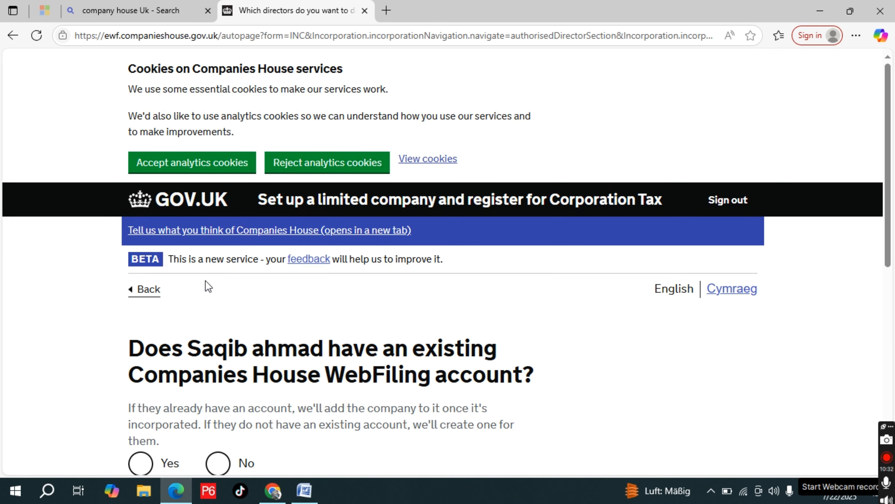
State that the director has no existing WebFiling account and choose the already listed email address for creating one
scroll(340, 321, "down", 3)
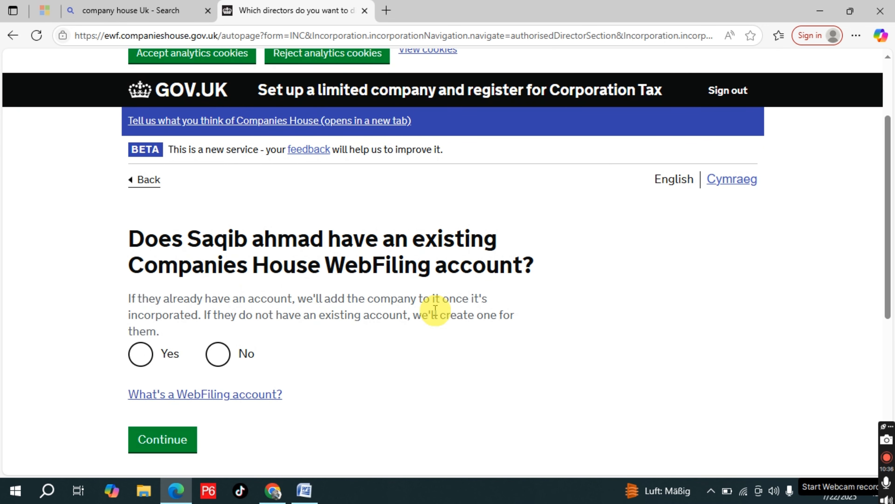
left_click(222, 356)
scroll(330, 344, "down", 3)
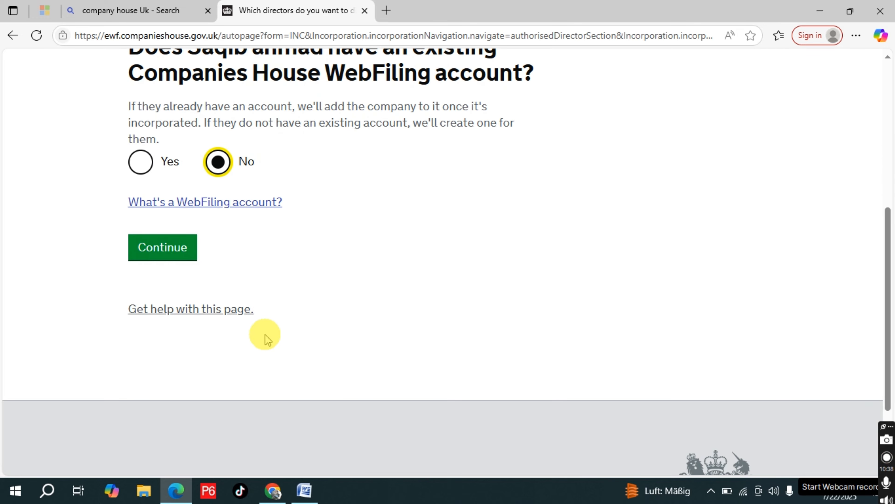
left_click(161, 249)
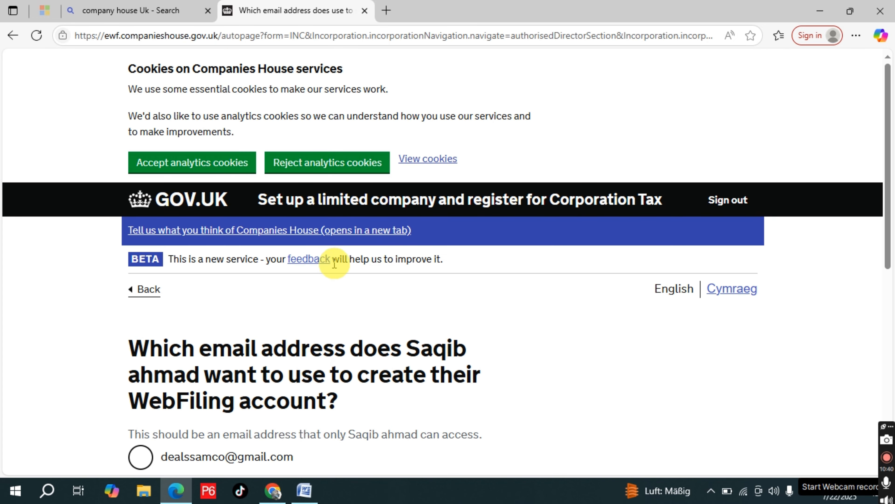
scroll(328, 261, "down", 3)
scroll(425, 260, "down", 2)
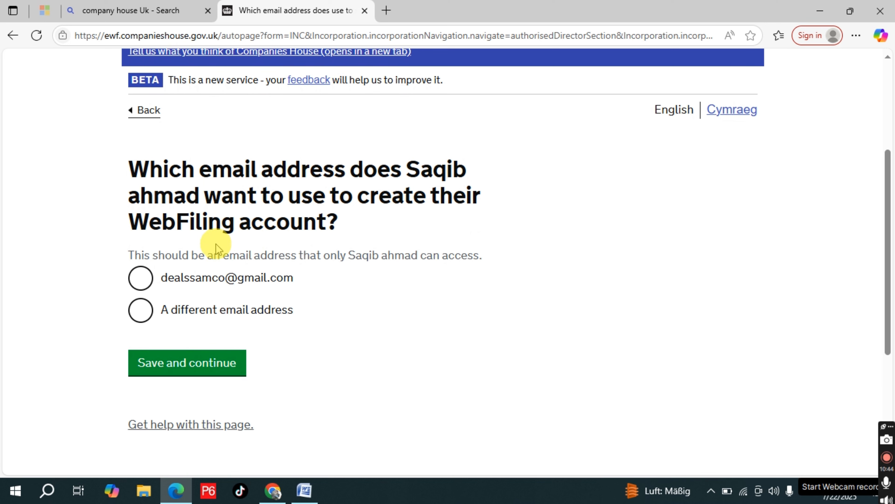
left_click(140, 285)
left_click(196, 363)
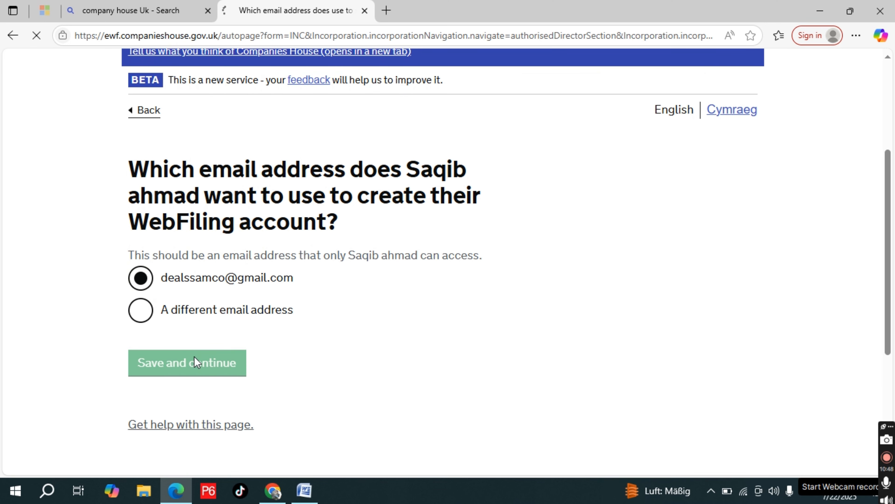
Check the authorisation details for online filing and save them
scroll(358, 326, "down", 6)
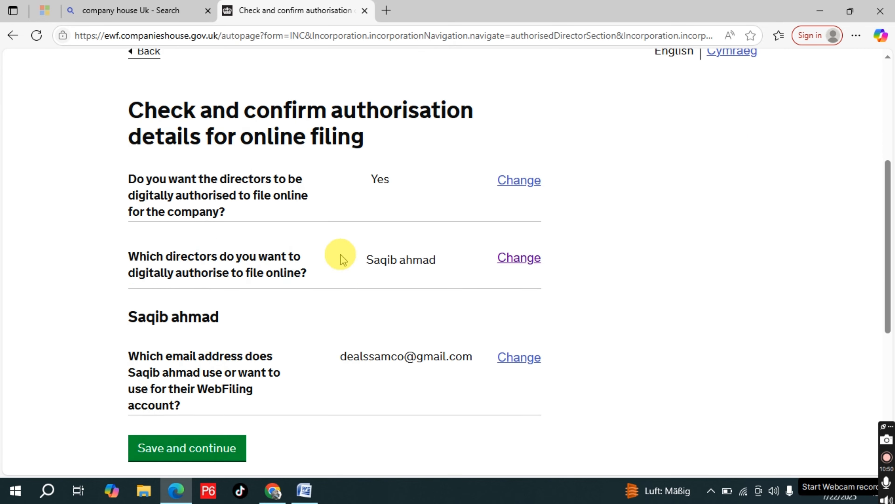
scroll(339, 256, "down", 5)
left_click(197, 161)
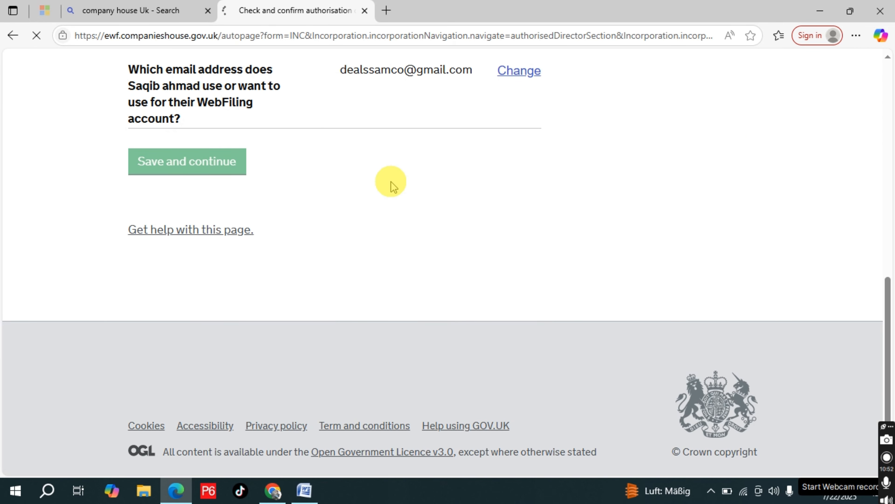
Read through the introduction to setting up the company's shareholders and continue to the question about the director's shareholding
scroll(366, 276, "down", 3)
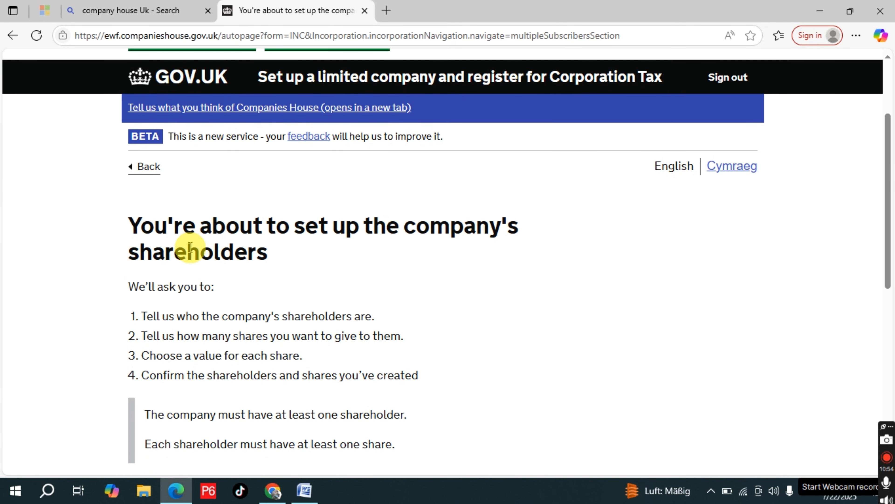
scroll(270, 300, "down", 4)
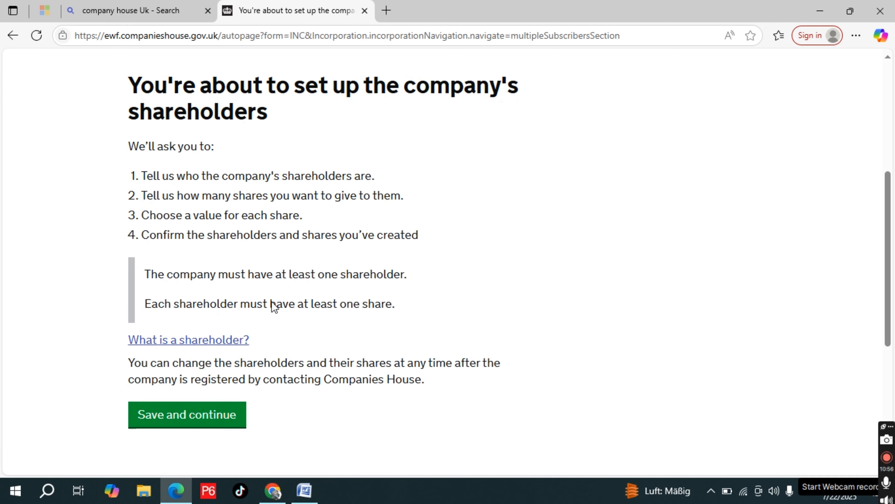
scroll(275, 307, "down", 3)
left_click(215, 304)
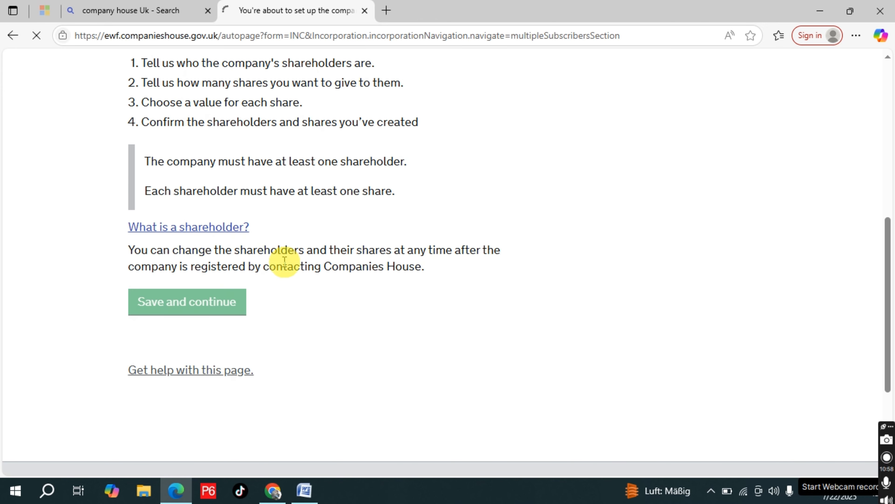
scroll(324, 280, "down", 5)
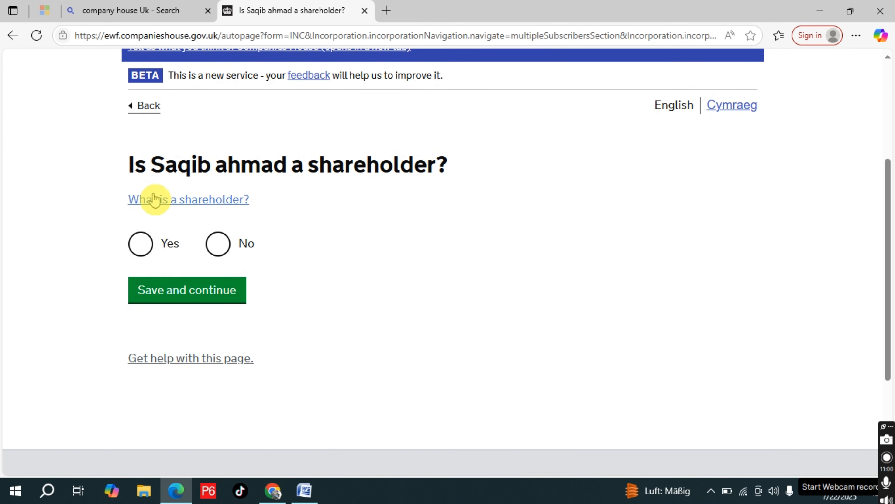
Declare the director a shareholder and decline to add another shareholder, saving both answers
left_click(137, 247)
left_click(189, 287)
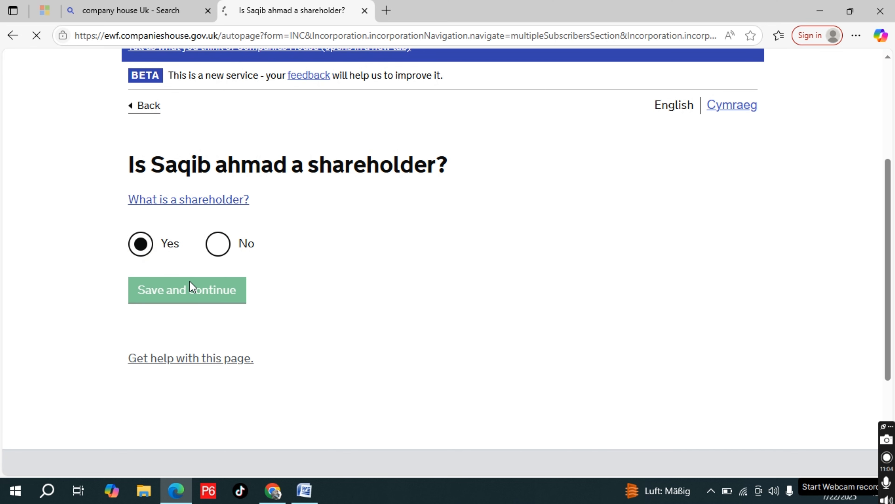
scroll(330, 344, "down", 3)
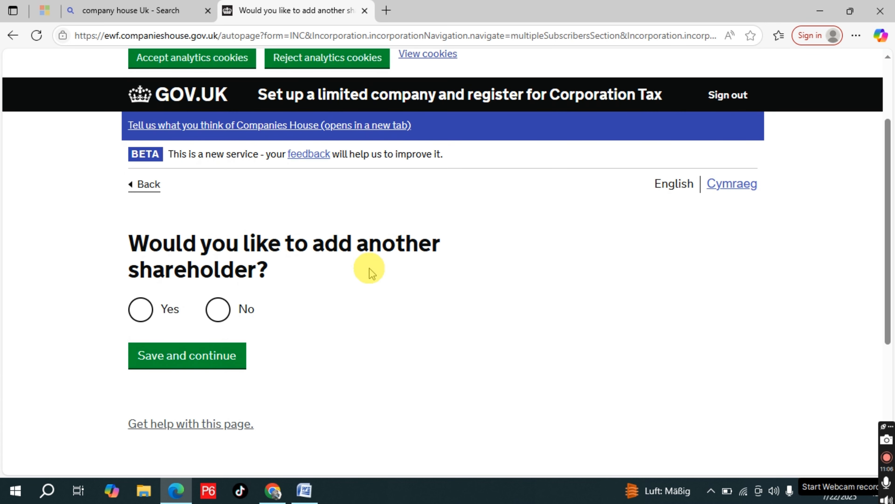
left_click(219, 310)
left_click(218, 364)
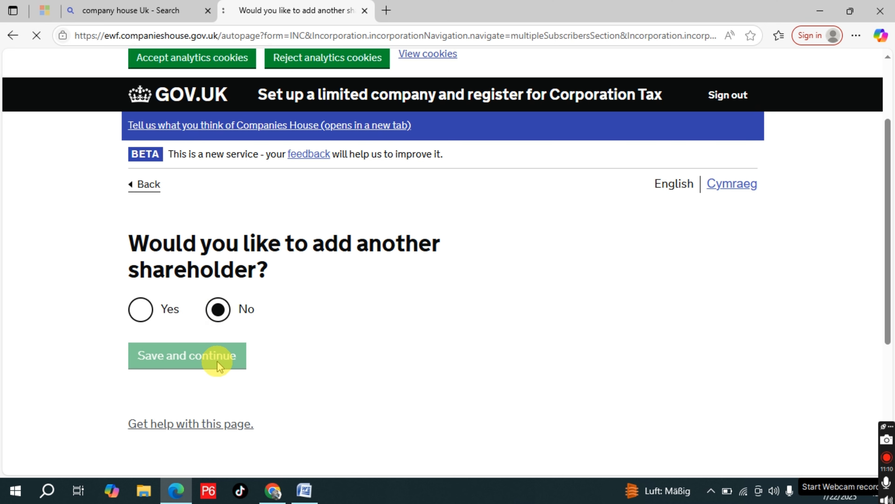
Check the shareholder's name and address details and confirm them
scroll(355, 360, "down", 2)
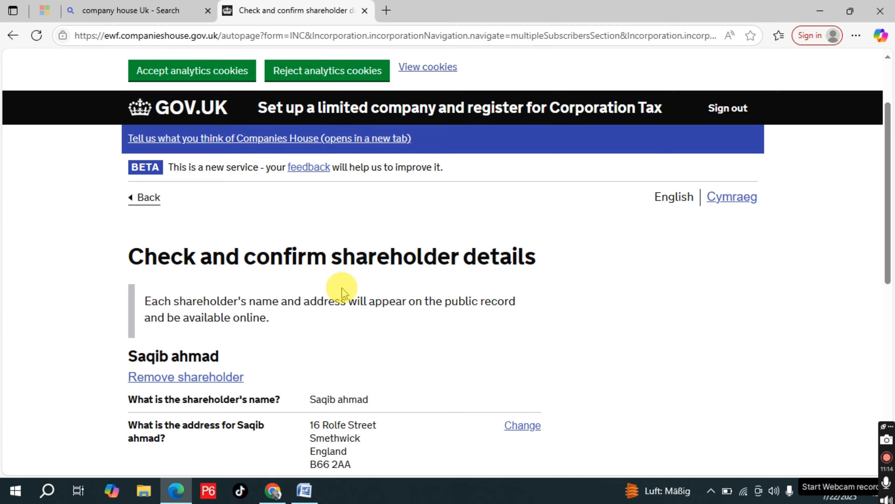
scroll(341, 288, "down", 2)
scroll(341, 288, "down", 3)
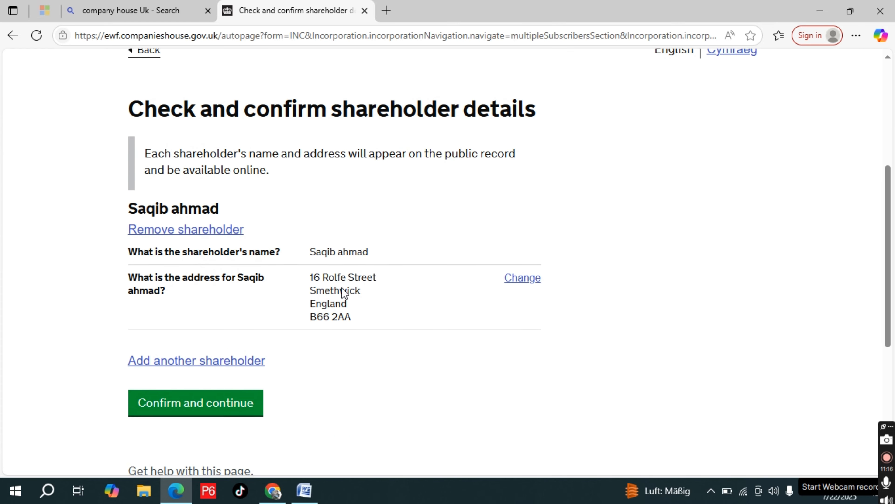
left_click(213, 373)
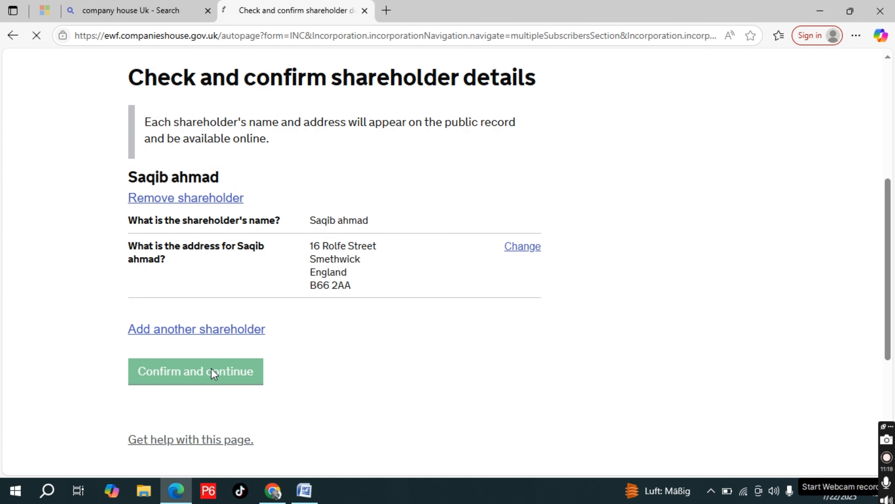
Choose Yes to using the most common type of shares, Ordinary shares in British pounds, and save the answer
scroll(343, 340, "down", 3)
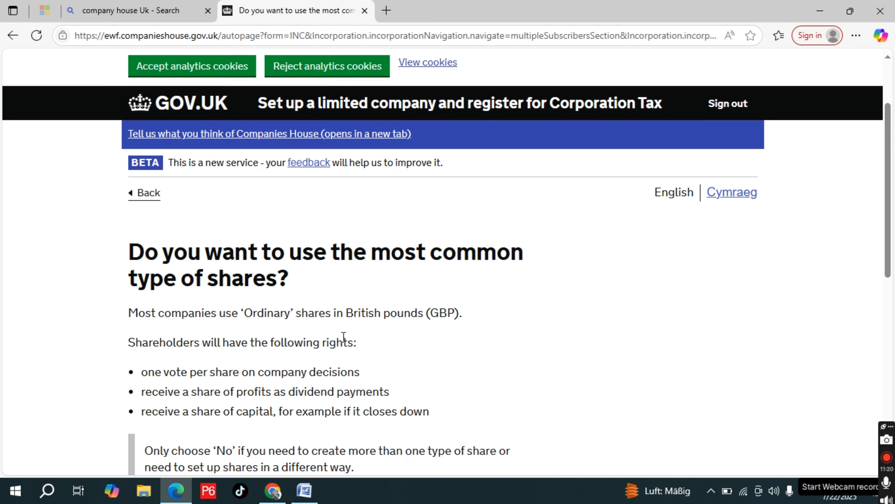
scroll(344, 337, "down", 3)
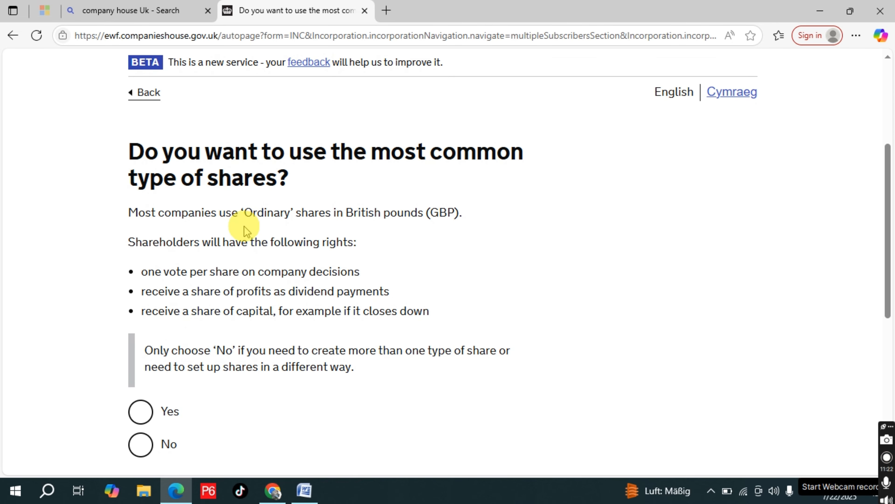
scroll(350, 261, "down", 3)
left_click(145, 308)
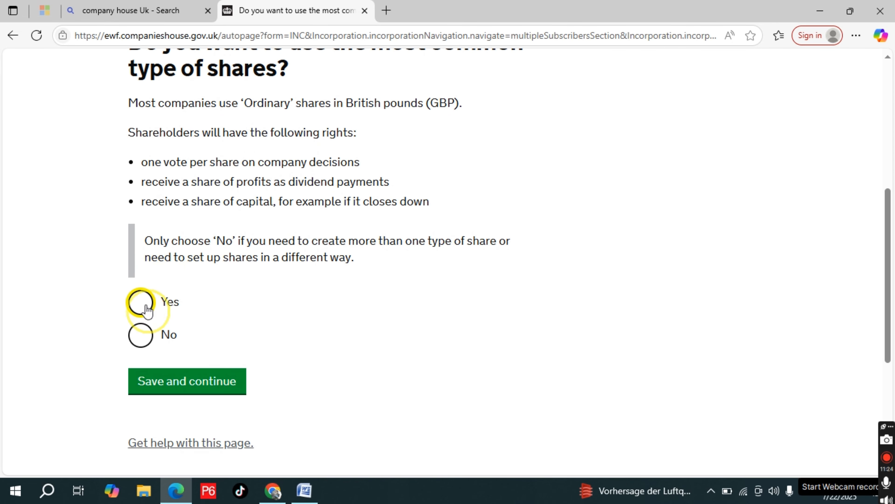
left_click(211, 381)
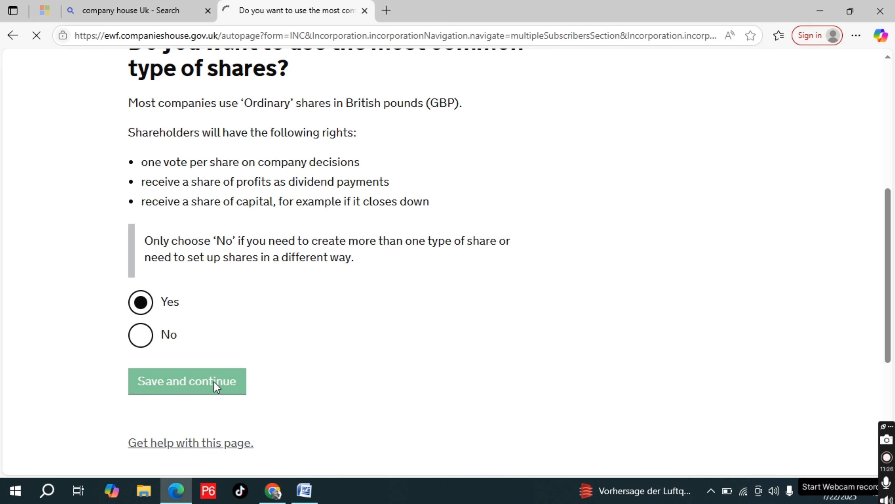
Set the number of shares the shareholder owns to 1 share and save it
scroll(379, 315, "down", 3)
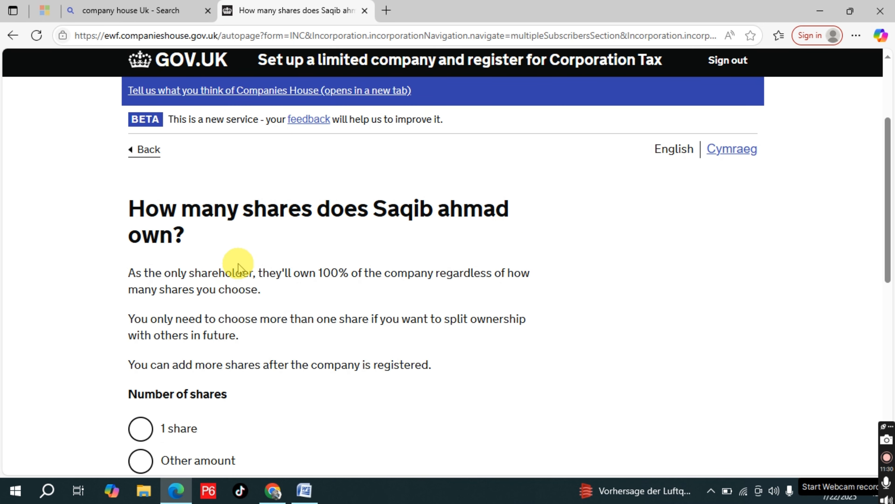
scroll(240, 265, "down", 2)
left_click(141, 352)
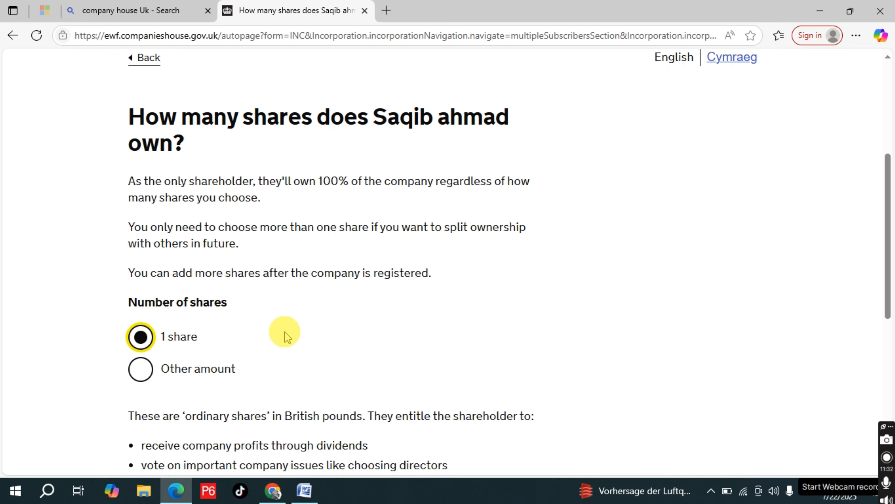
scroll(286, 334, "down", 6)
left_click(191, 214)
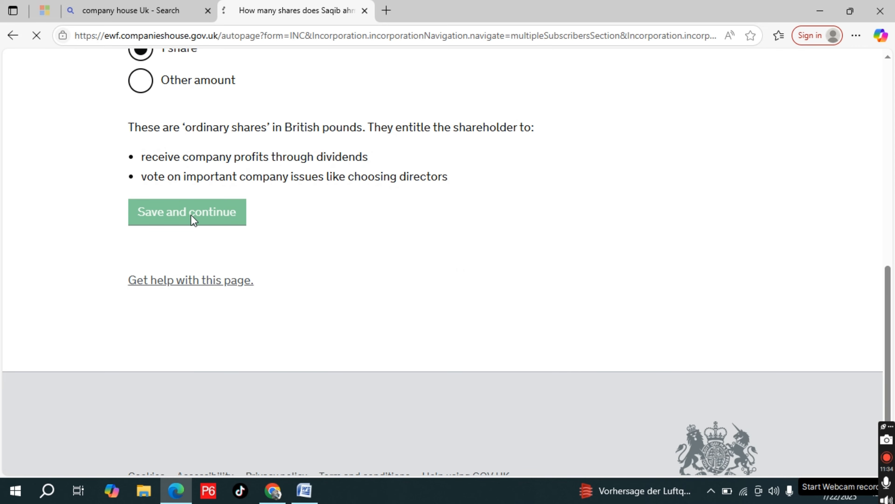
Set the value of each share to £1 and save it
scroll(271, 265, "down", 3)
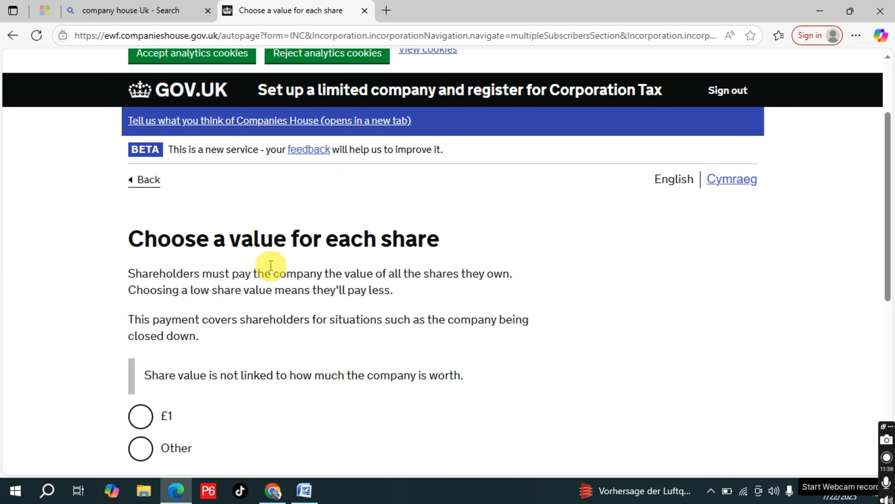
scroll(388, 263, "down", 4)
left_click(139, 277)
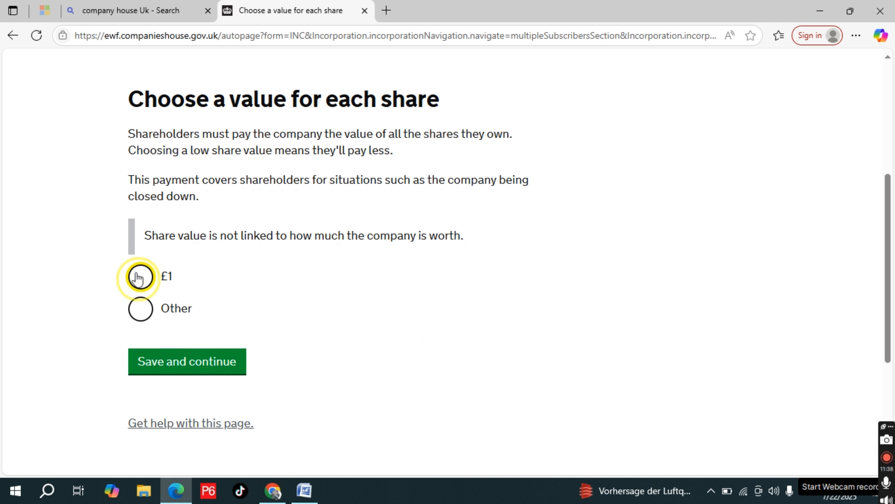
left_click(212, 373)
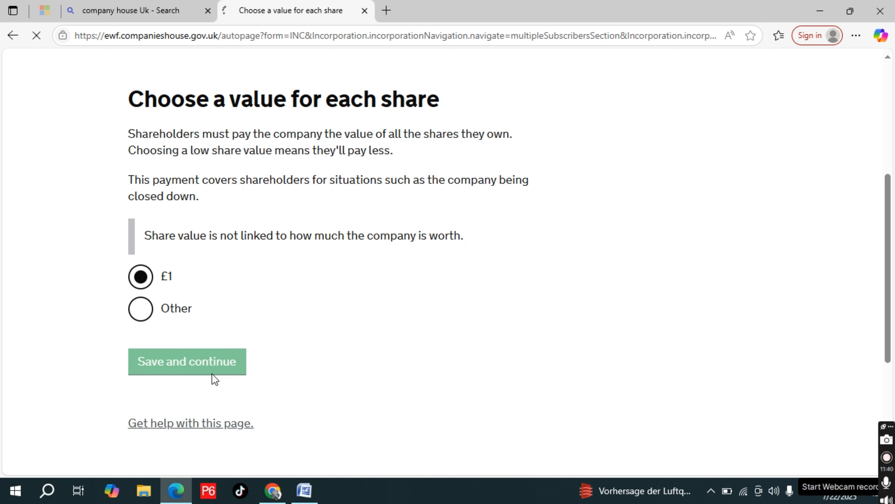
Review the summary of shareholders and company shares and confirm it
scroll(342, 316, "down", 3)
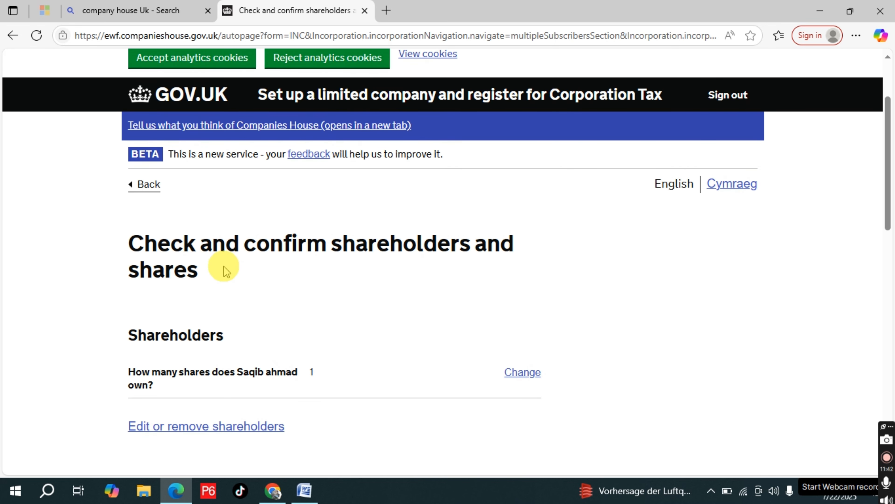
scroll(330, 310, "down", 1)
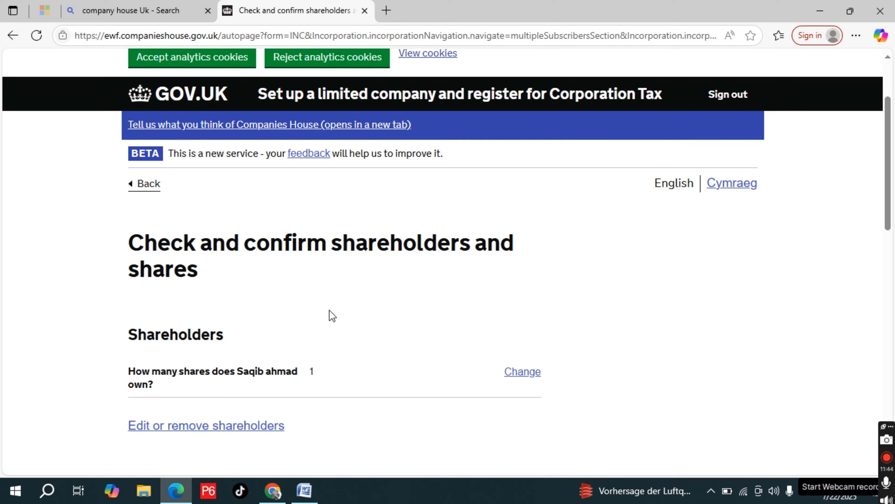
scroll(332, 316, "down", 12)
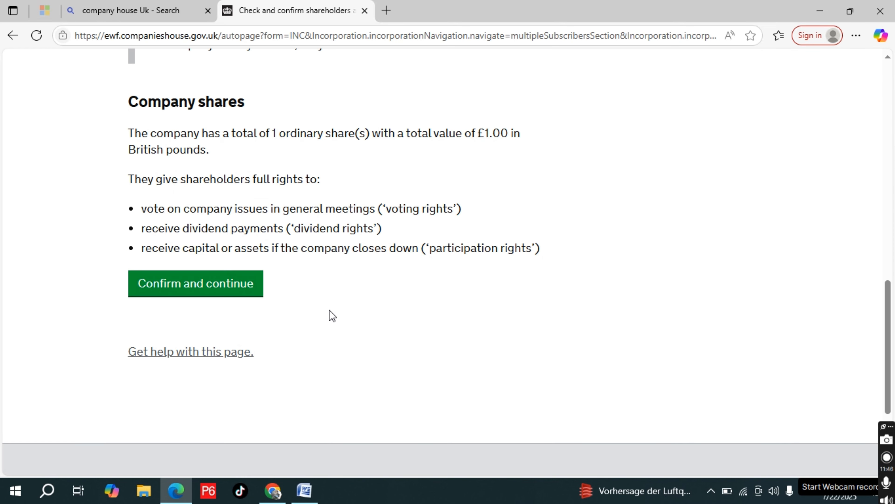
left_click(204, 290)
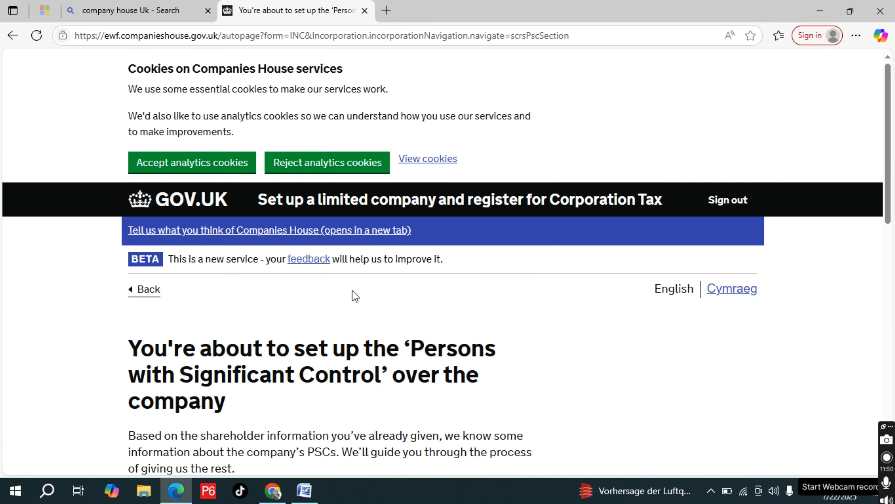
Read through the Persons with Significant Control introduction and continue to the questions about the shareholder's control
scroll(352, 290, "down", 4)
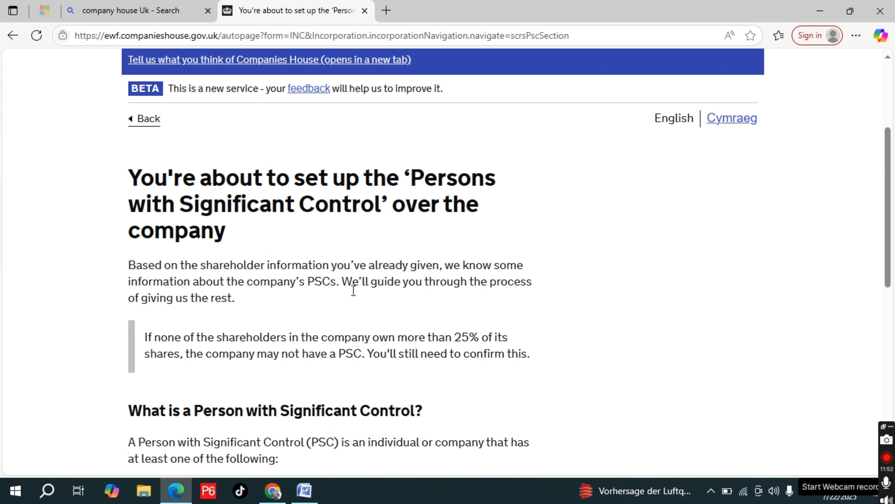
scroll(353, 290, "down", 1)
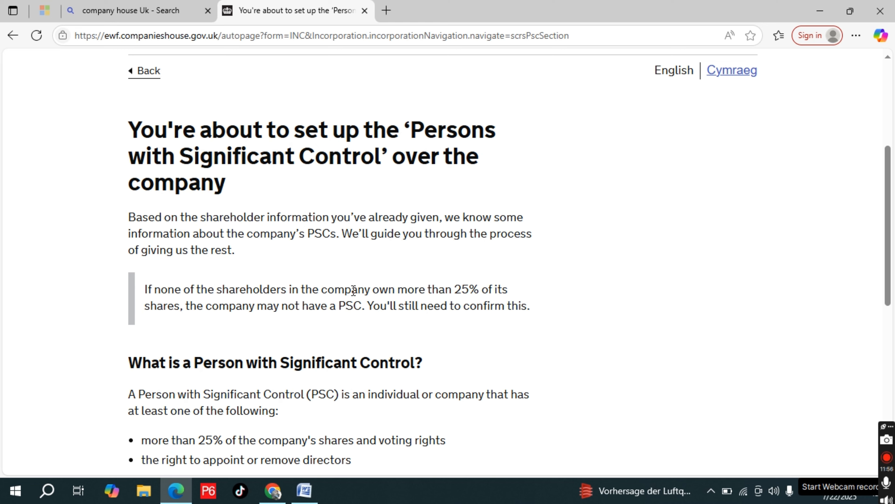
scroll(353, 292, "down", 6)
left_click(175, 295)
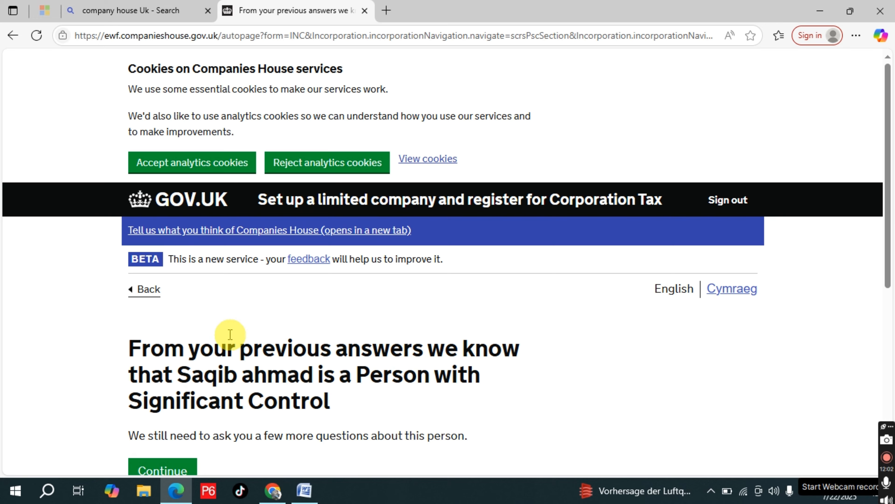
scroll(230, 334, "down", 2)
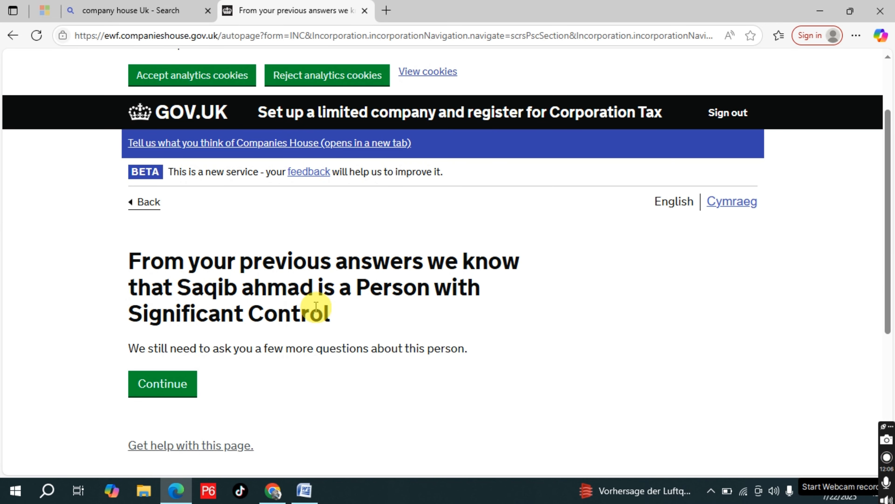
left_click(168, 386)
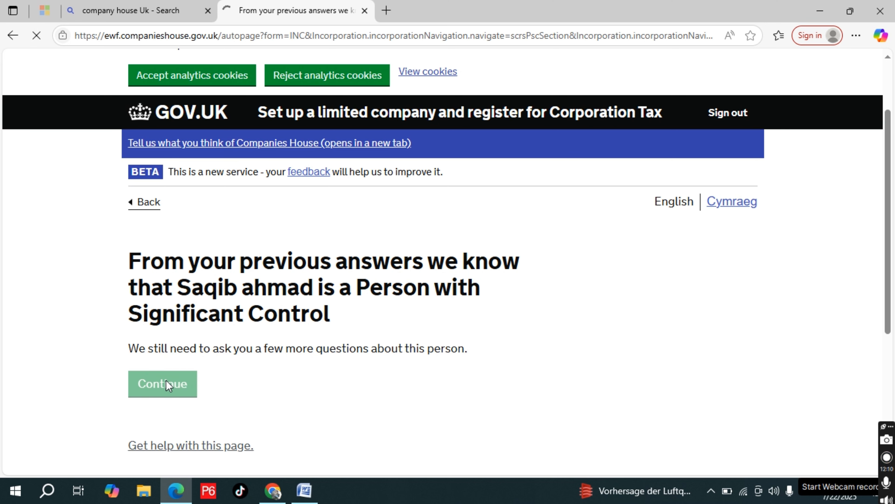
Answer Yes to the shareholder's right to appoint or remove the majority of company directors and save it
scroll(319, 367, "down", 4)
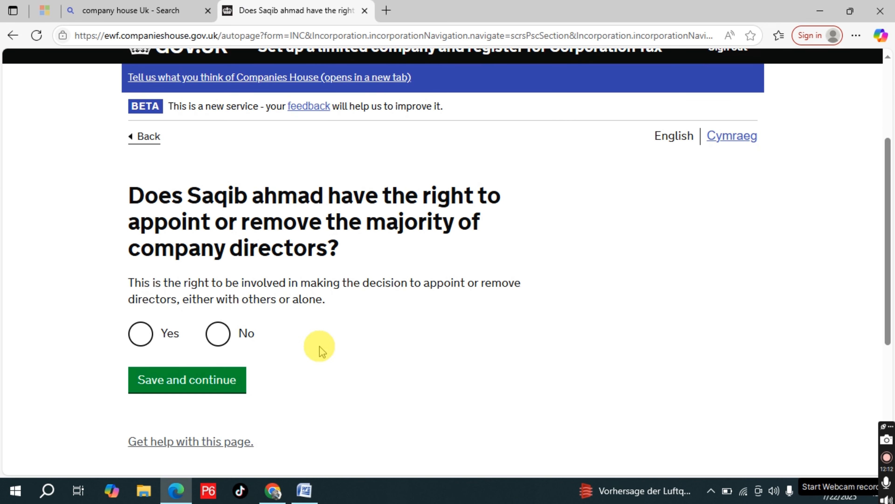
left_click(142, 339)
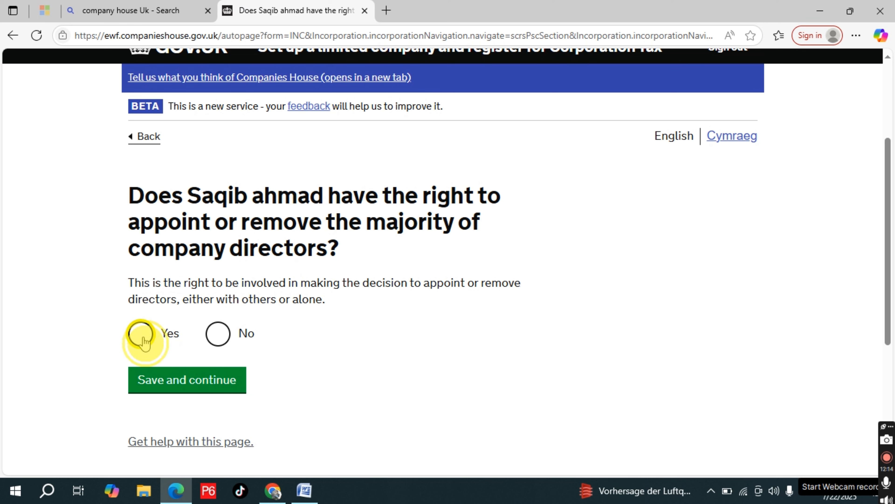
left_click(204, 384)
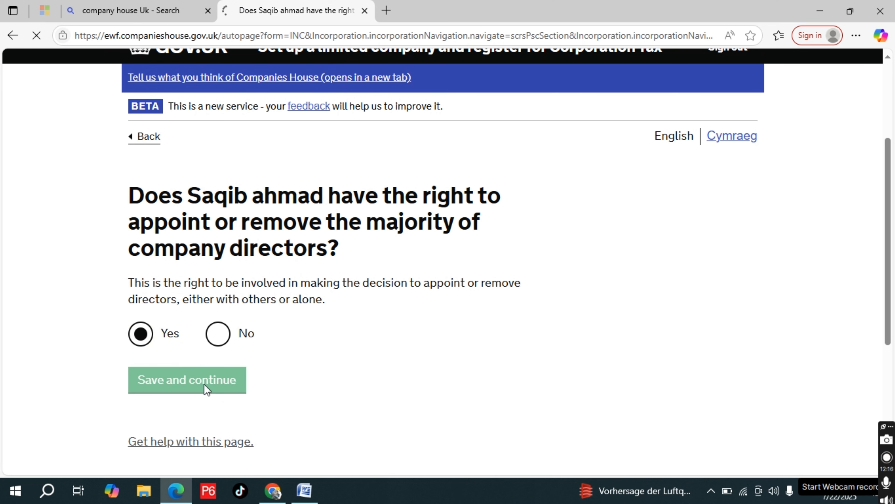
Review the details of the person in control, confirm their home address and control of SAMCO DEALS LTD, and save
scroll(333, 328, "down", 2)
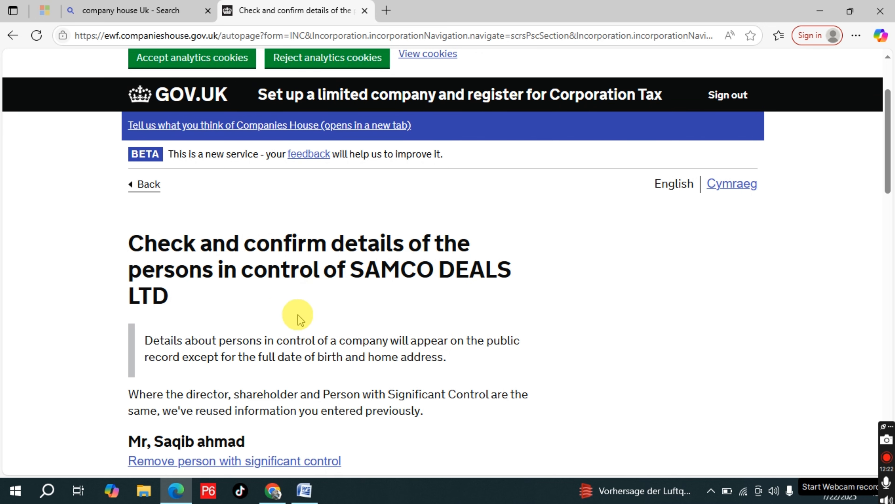
scroll(267, 312, "down", 5)
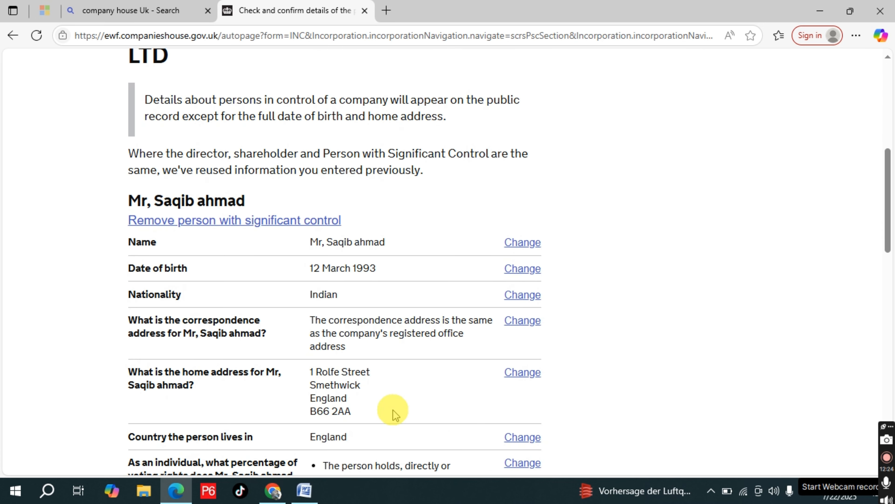
scroll(393, 410, "down", 10)
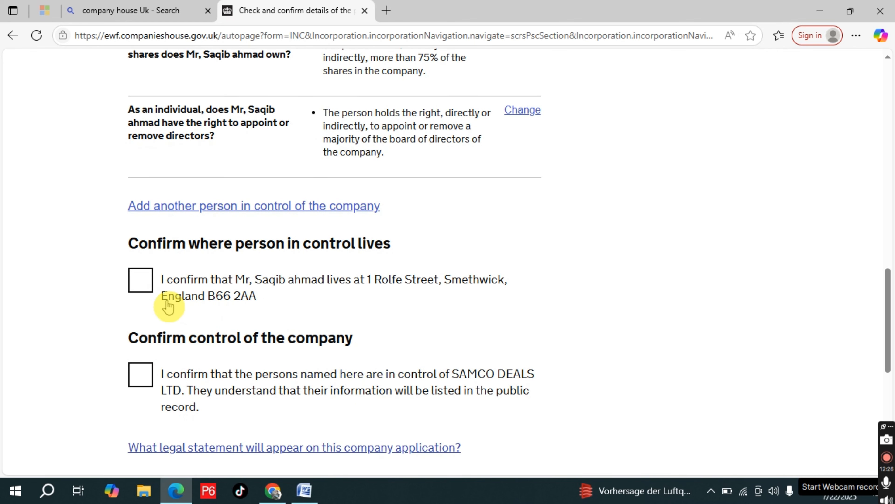
left_click(140, 280)
left_click(141, 374)
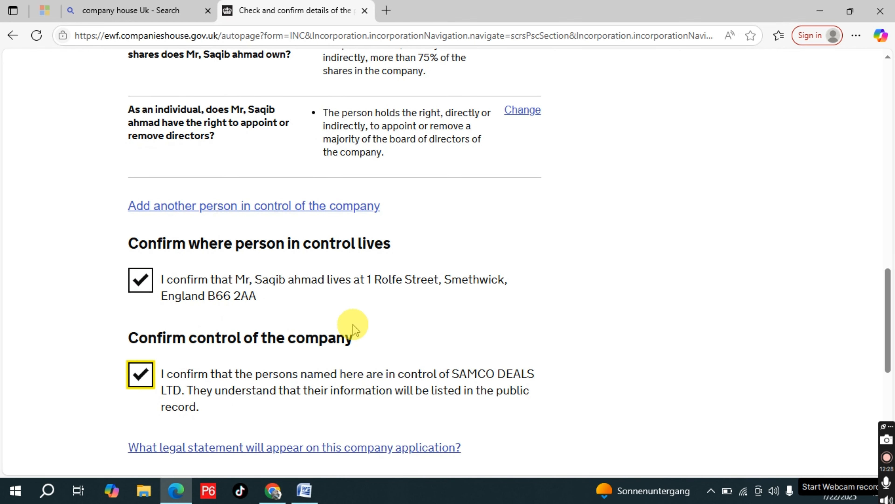
scroll(354, 328, "down", 2)
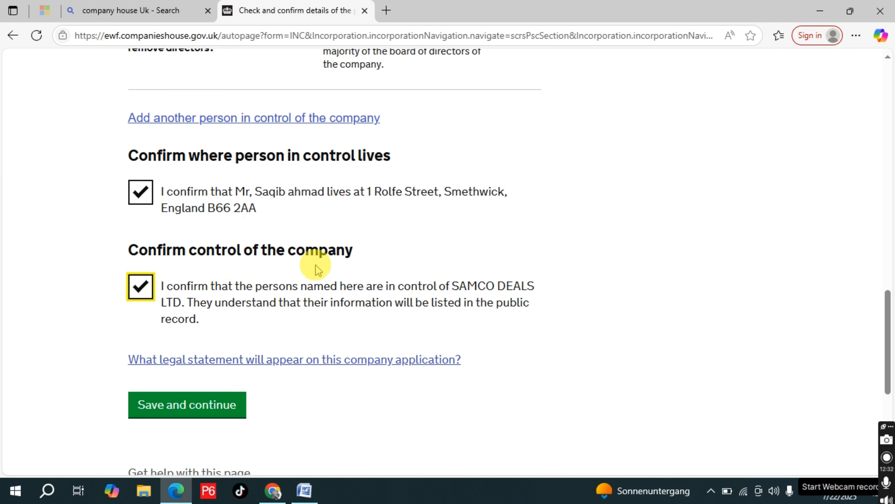
scroll(296, 300, "down", 1)
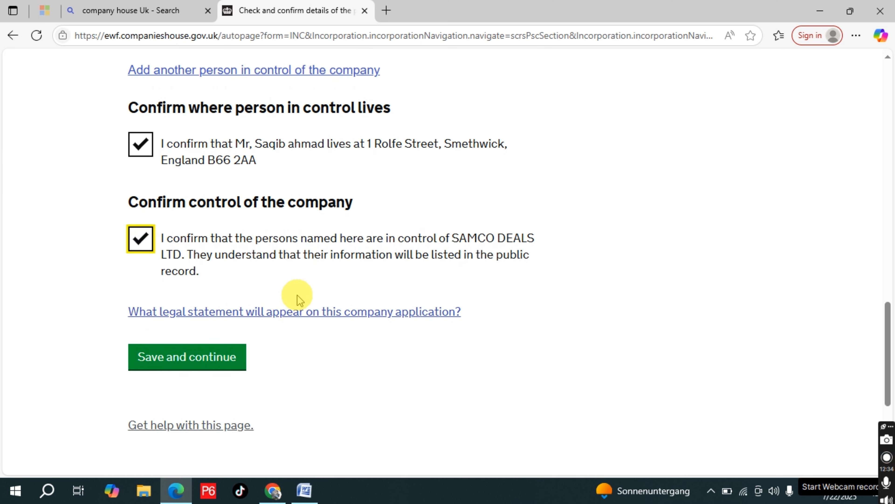
left_click(210, 364)
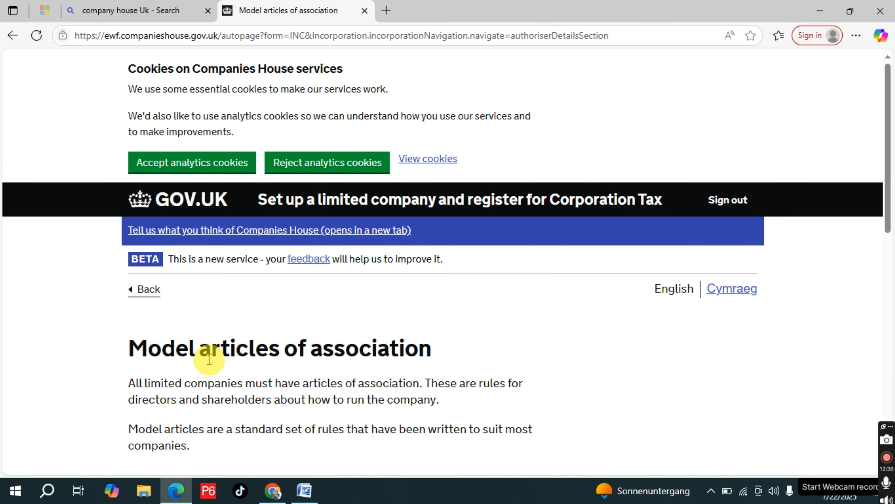
Choose Yes to using the model articles of association for the company and save the answer
scroll(419, 342, "down", 5)
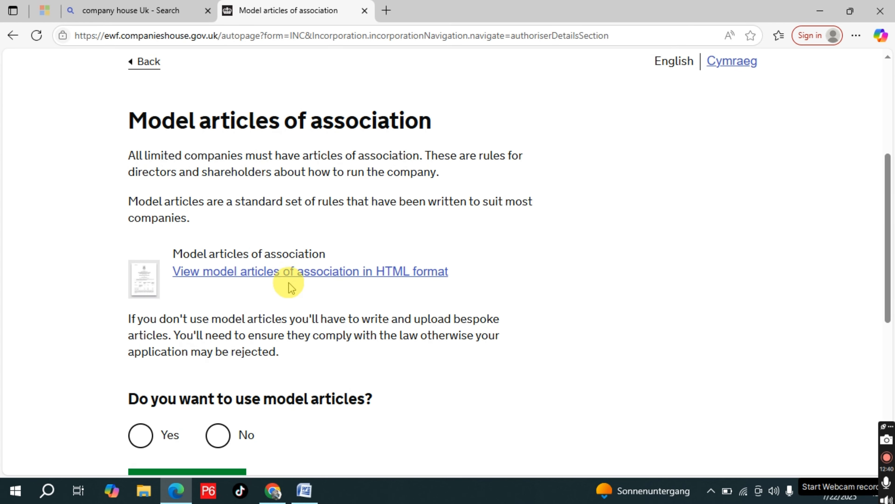
scroll(317, 363, "down", 3)
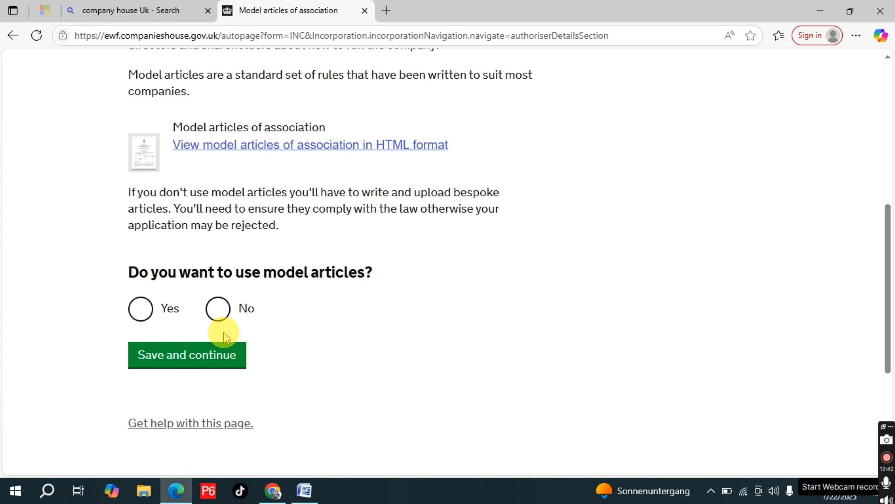
left_click(145, 312)
left_click(174, 353)
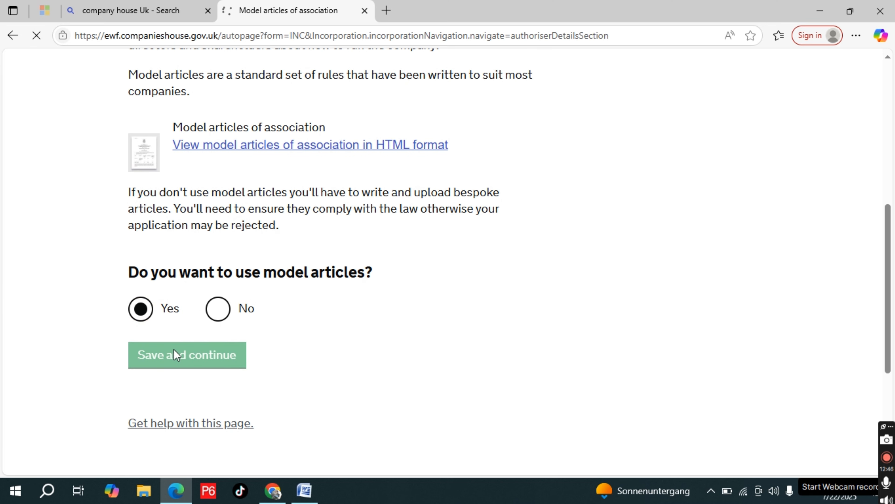
Confirm both memorandum statements, that the persons named agree to form the company and do so for lawful purposes, and save
scroll(356, 287, "down", 4)
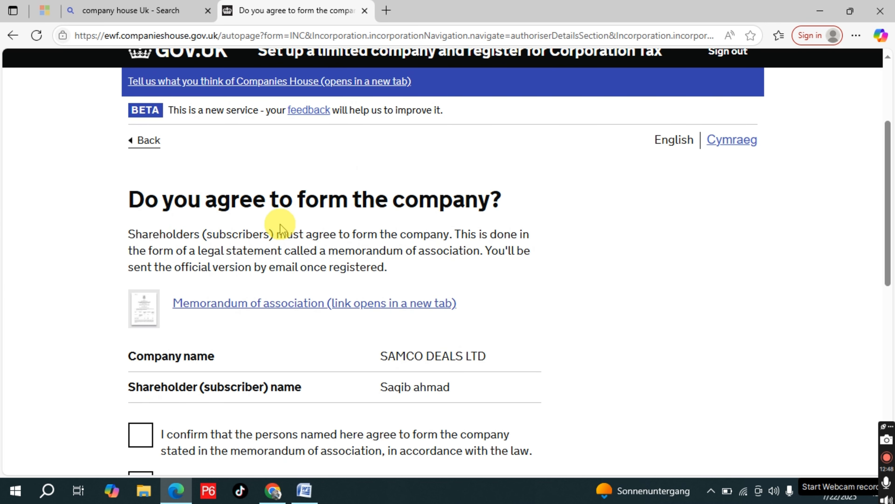
scroll(312, 263, "down", 1)
scroll(311, 263, "down", 2)
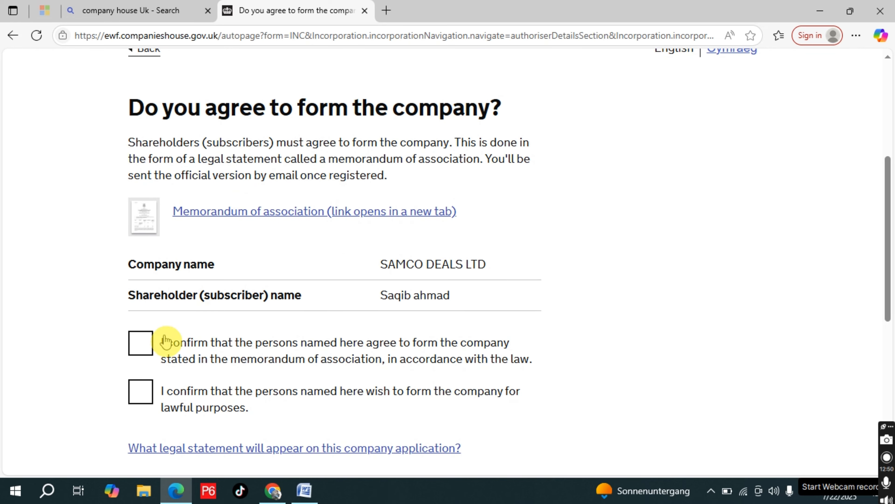
left_click(140, 347)
left_click(141, 391)
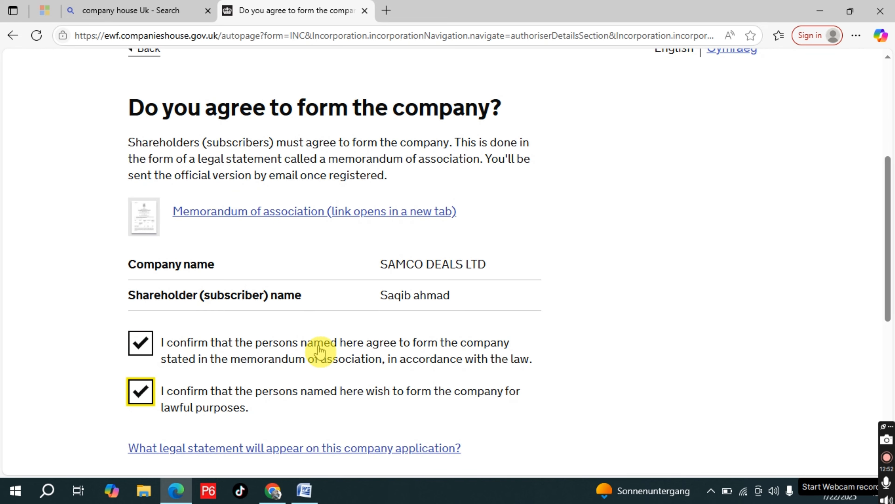
scroll(320, 351, "down", 5)
left_click(204, 275)
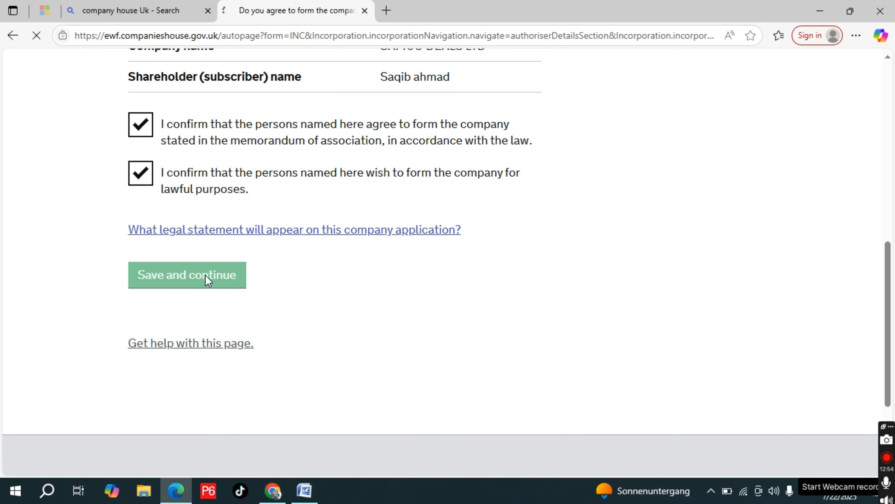
Select town of birth and mother's maiden name for the shareholder's electronic signature and enter the first three letters of each
scroll(314, 304, "down", 3)
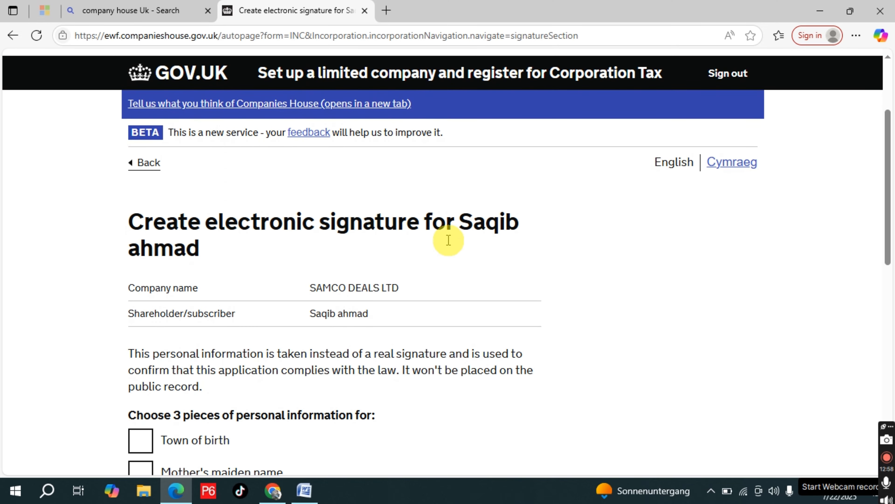
scroll(287, 273, "down", 3)
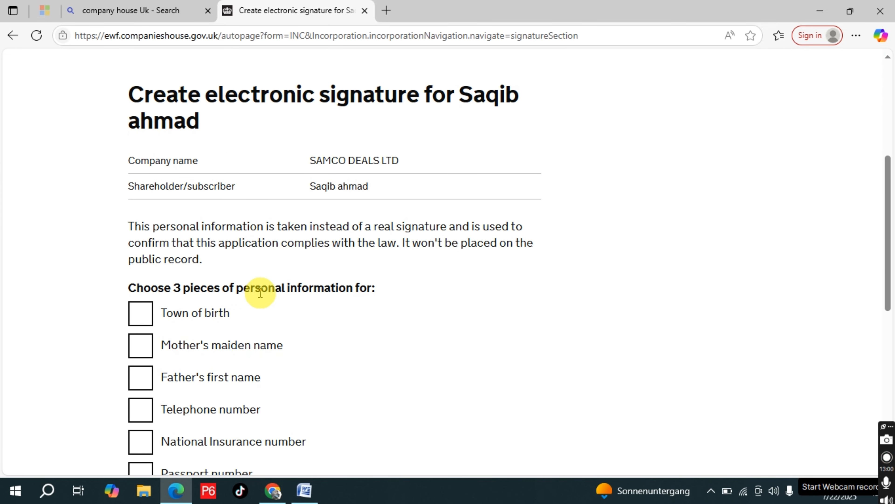
scroll(260, 292, "down", 3)
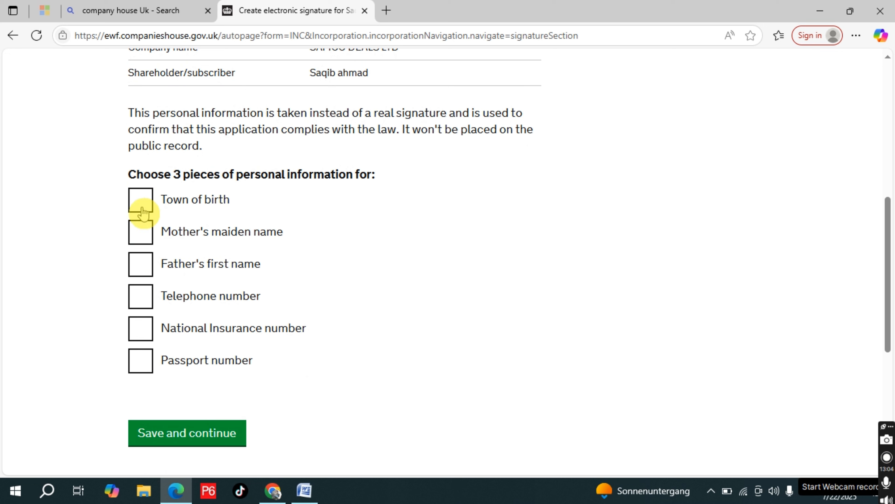
left_click(142, 208)
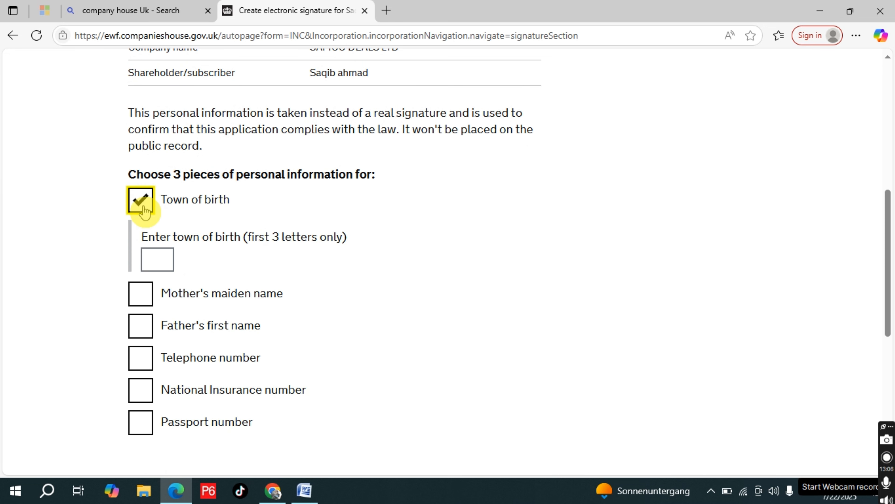
left_click(163, 264)
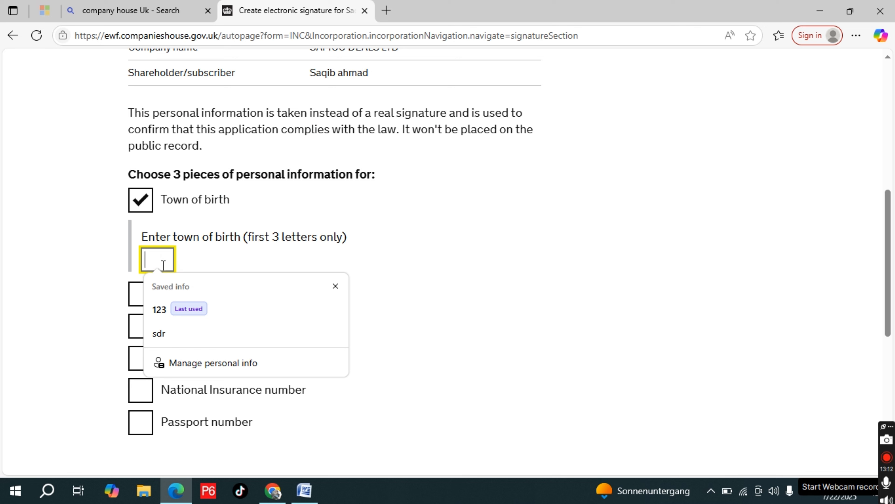
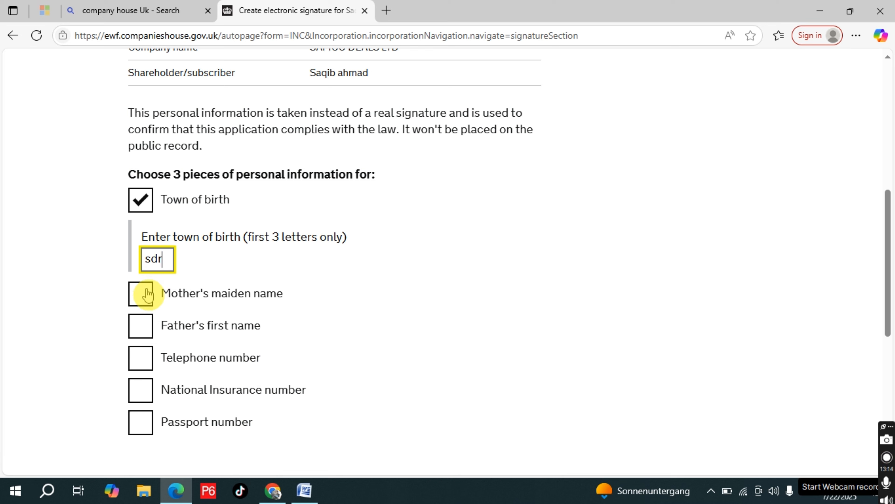
left_click(147, 294)
left_click(156, 352)
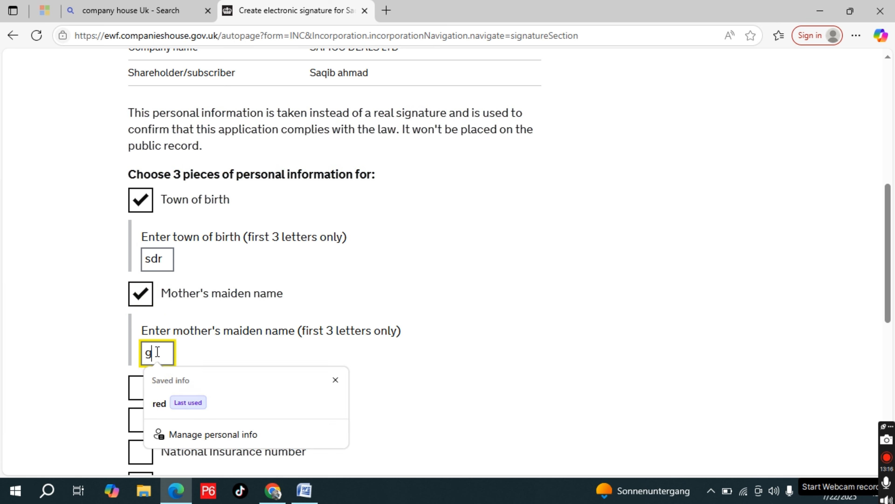
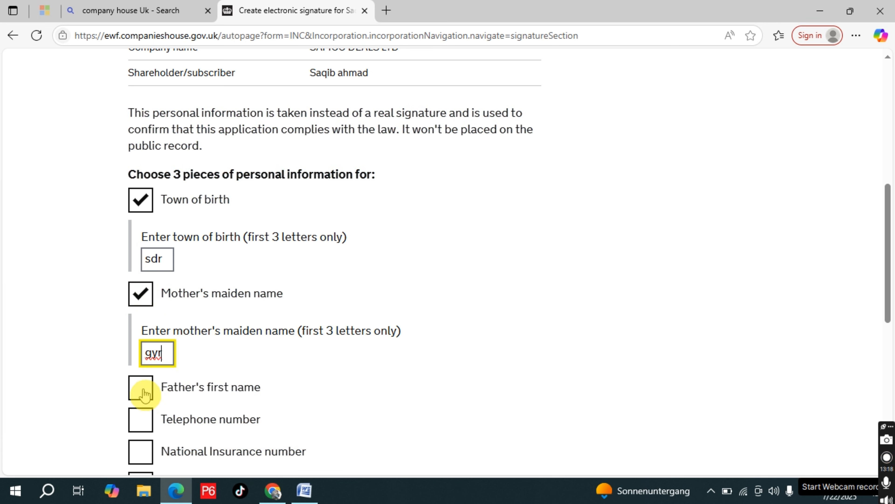
left_click(144, 394)
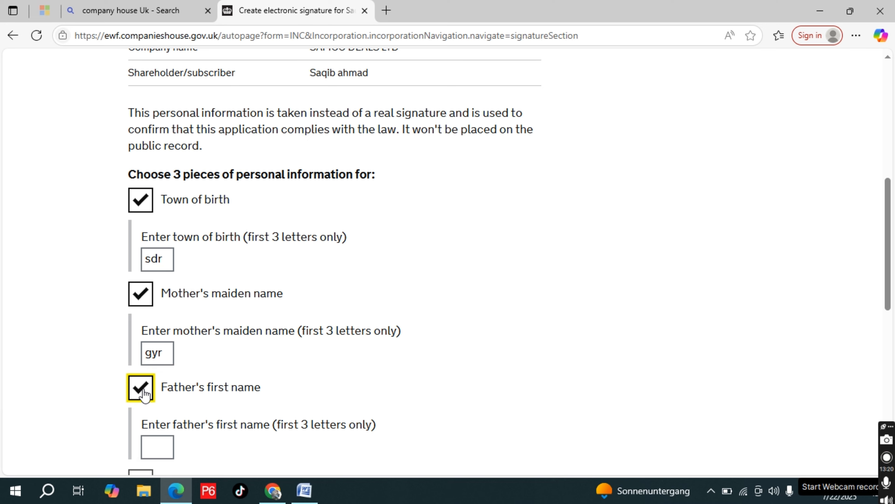
scroll(145, 394, "down", 3)
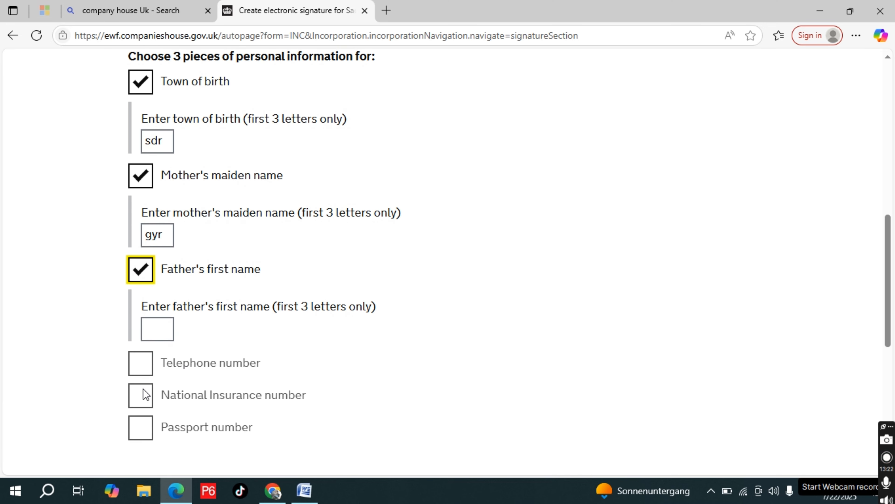
scroll(295, 388, "down", 4)
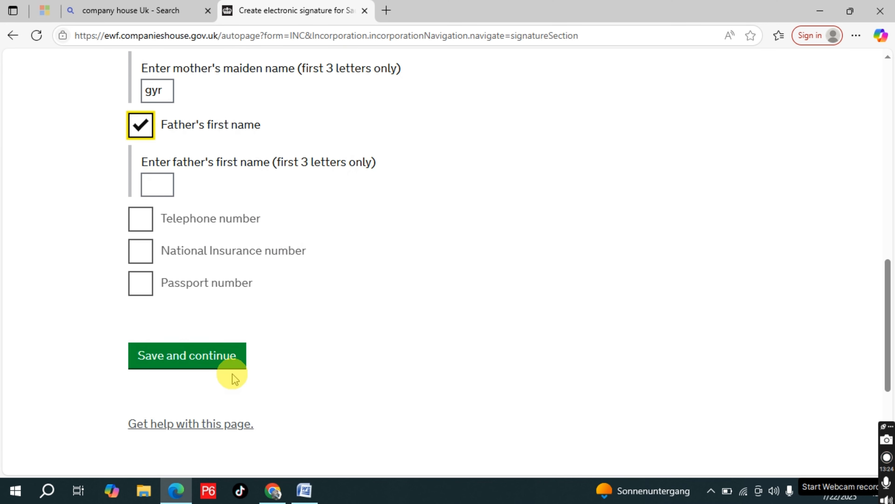
left_click(225, 362)
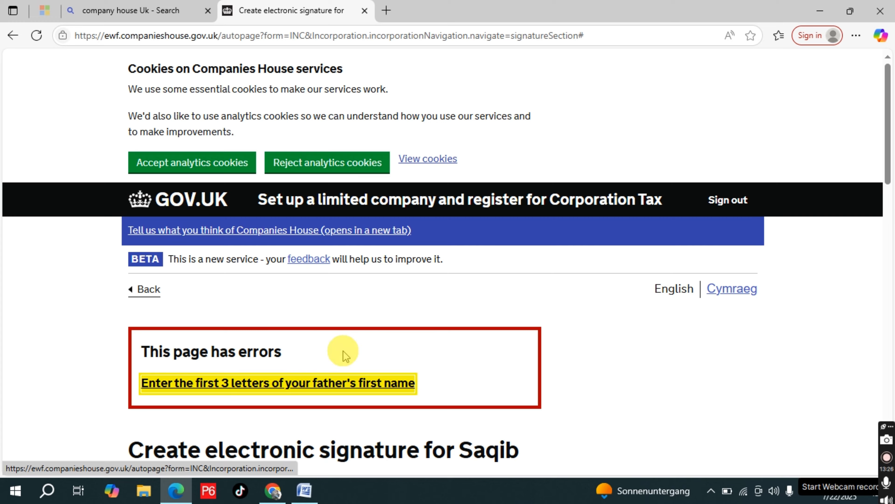
scroll(343, 352, "down", 7)
scroll(343, 350, "down", 2)
scroll(343, 351, "up", 2)
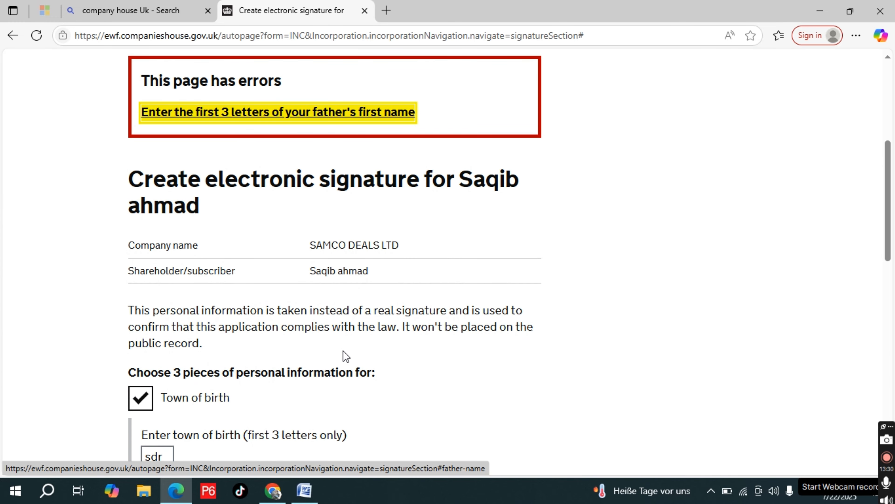
scroll(342, 351, "down", 7)
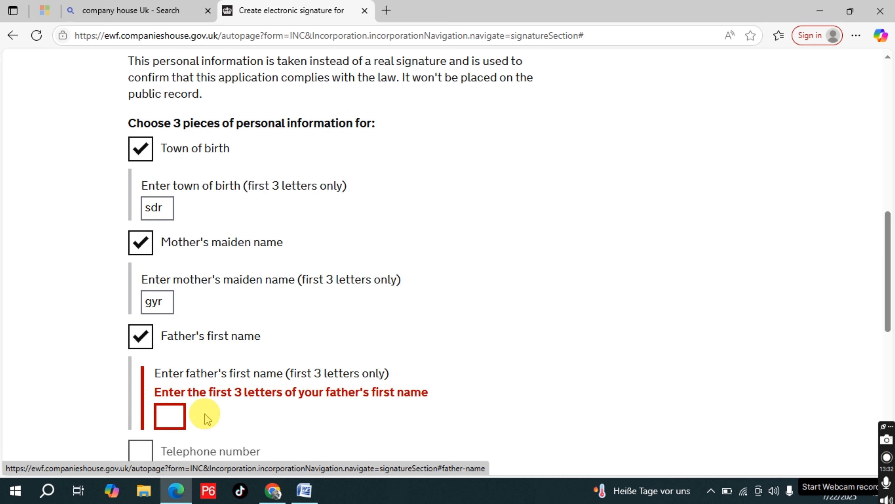
left_click(172, 416)
scroll(172, 415, "down", 4)
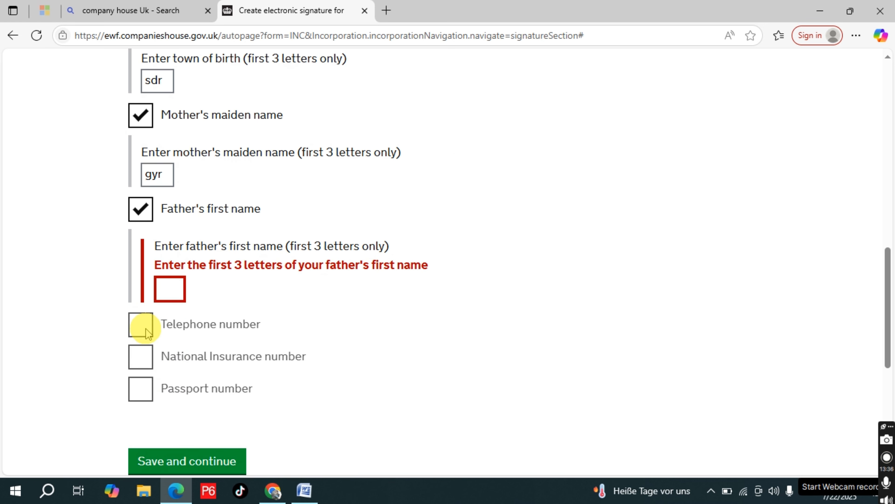
left_click(141, 208)
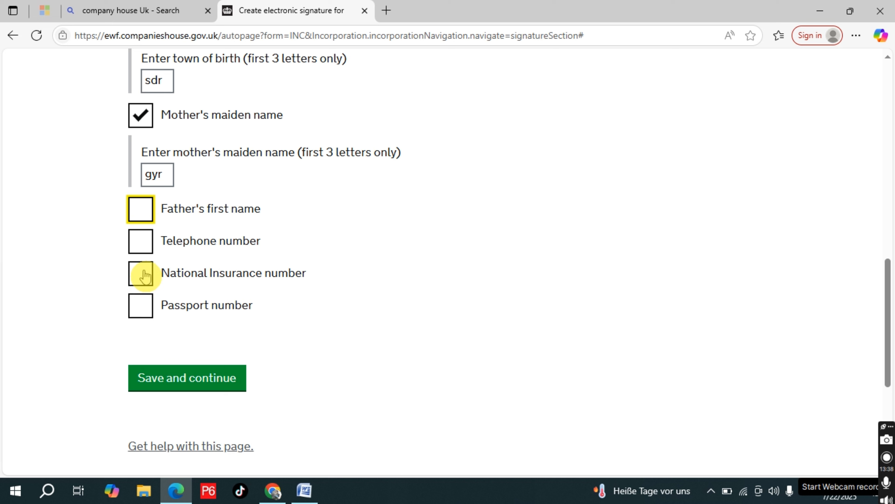
Select telephone number as the third piece of signature information, enter its last three digits, and save the electronic signature
left_click(141, 240)
left_click(169, 300)
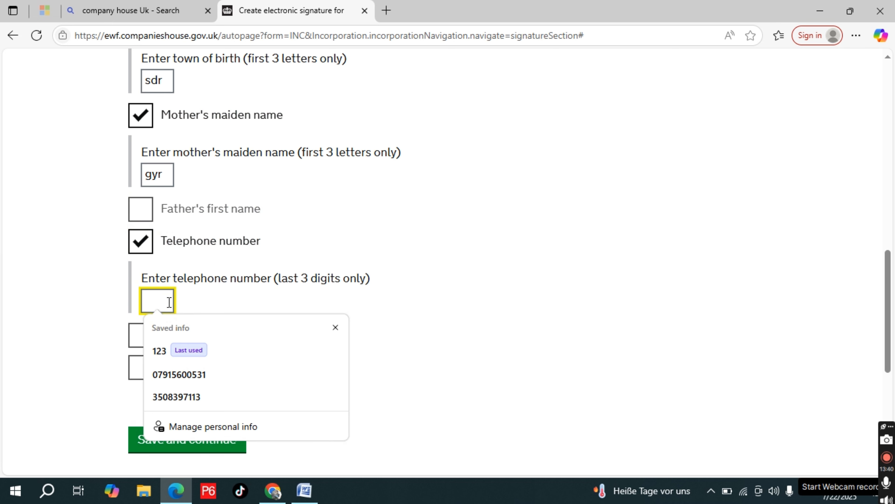
left_click(174, 444)
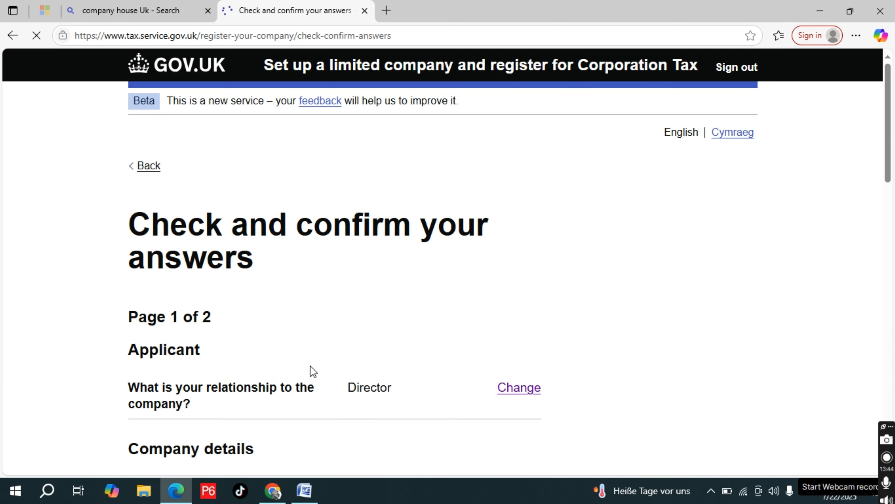
Review the applicant, company details, contact, takeover and accounting answers on page 1 of 2 and confirm them
scroll(310, 365, "down", 2)
scroll(310, 366, "up", 1)
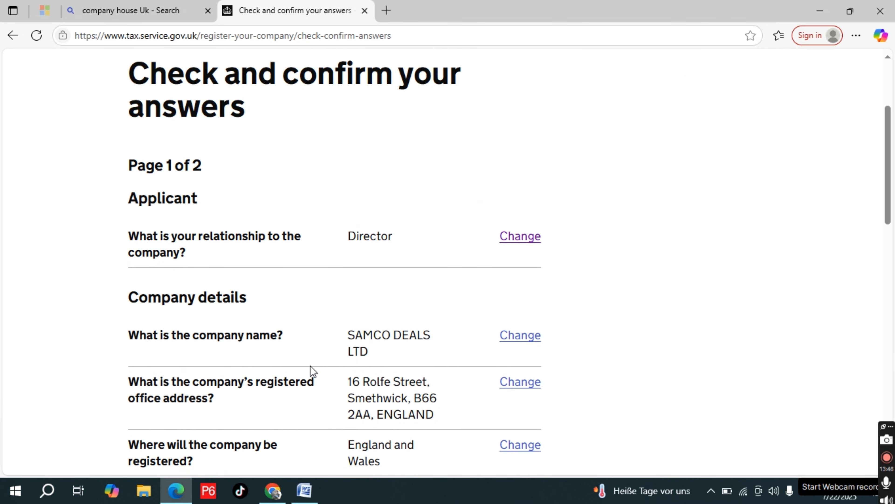
scroll(260, 210, "down", 8)
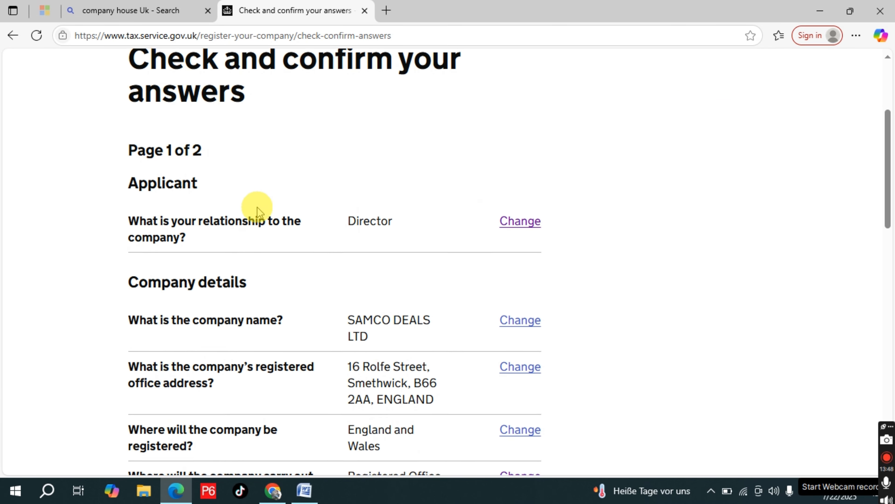
scroll(257, 208, "down", 5)
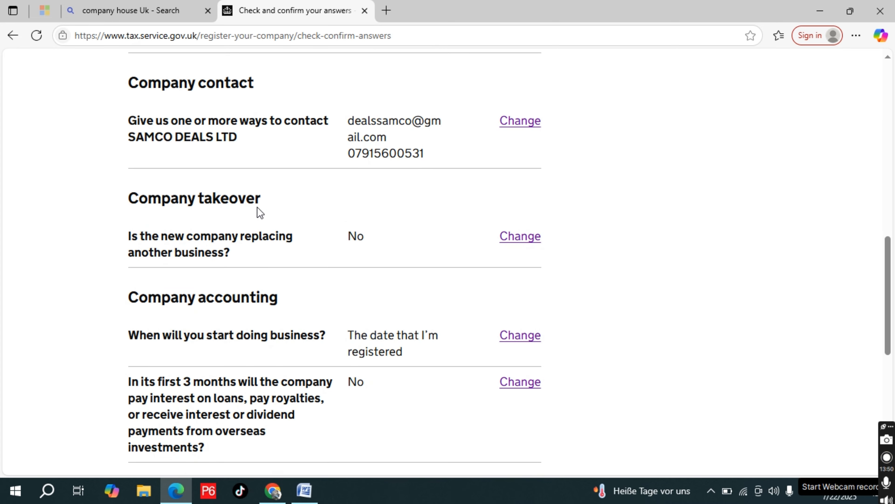
scroll(258, 208, "down", 10)
left_click(218, 237)
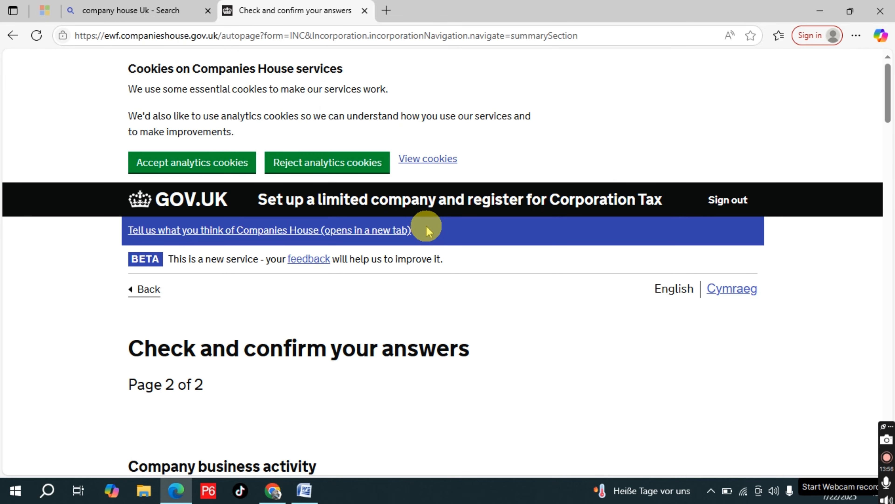
Review the answers on page 2 of 2, acknowledge that the application can't be changed after proceeding, and send it
scroll(352, 380, "down", 2)
left_click(257, 356)
scroll(257, 357, "down", 4)
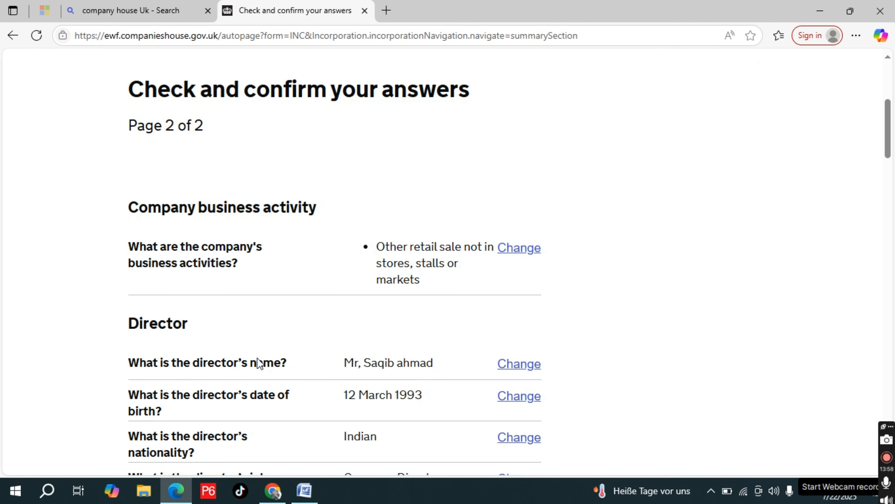
scroll(256, 358, "down", 15)
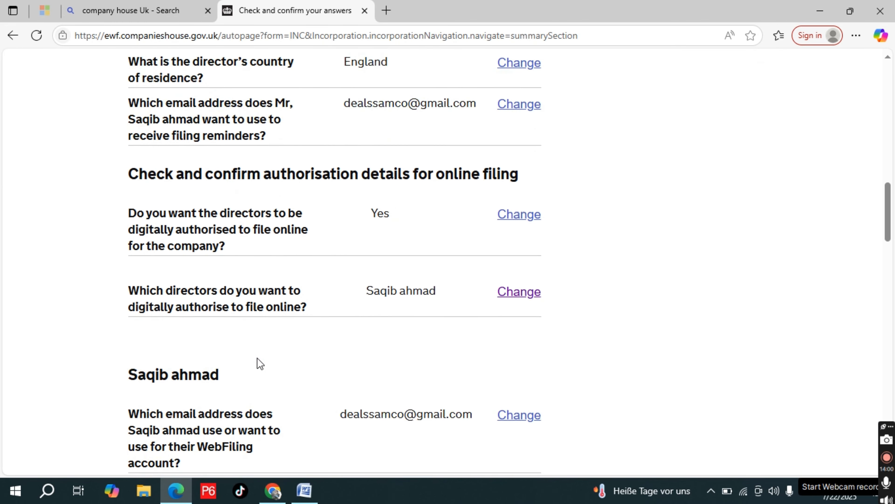
scroll(178, 360, "down", 15)
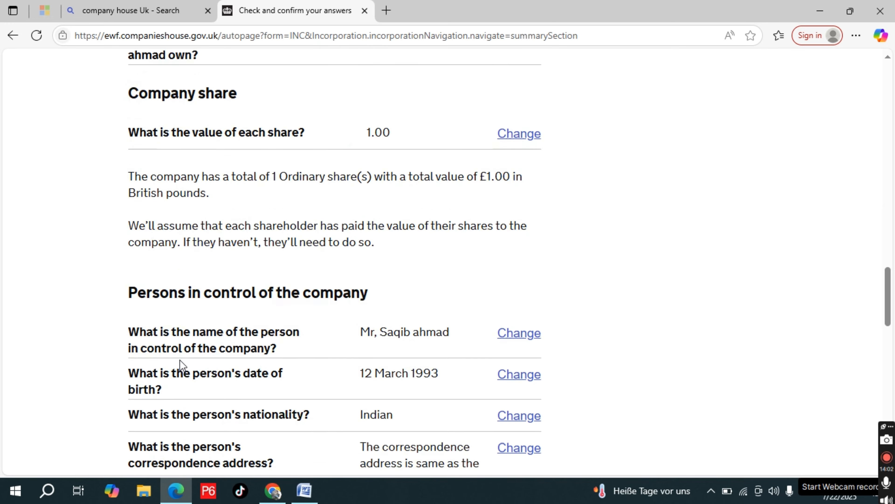
scroll(181, 365, "down", 12)
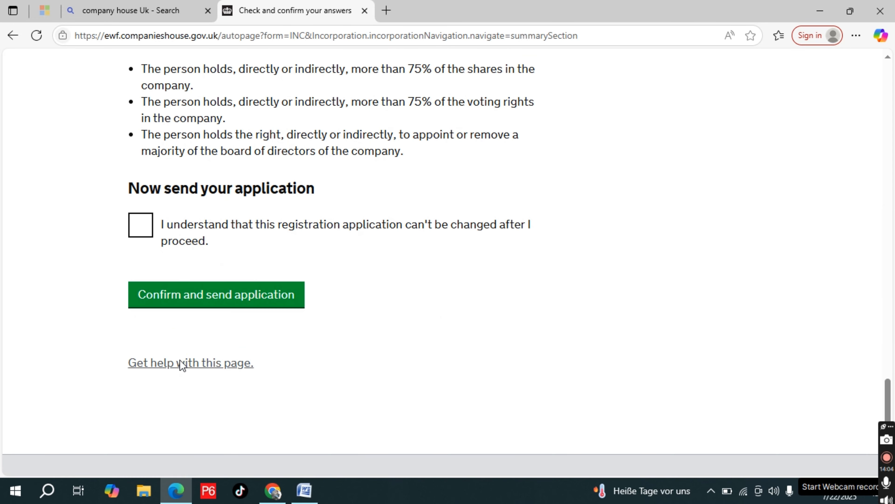
left_click(150, 224)
left_click(202, 294)
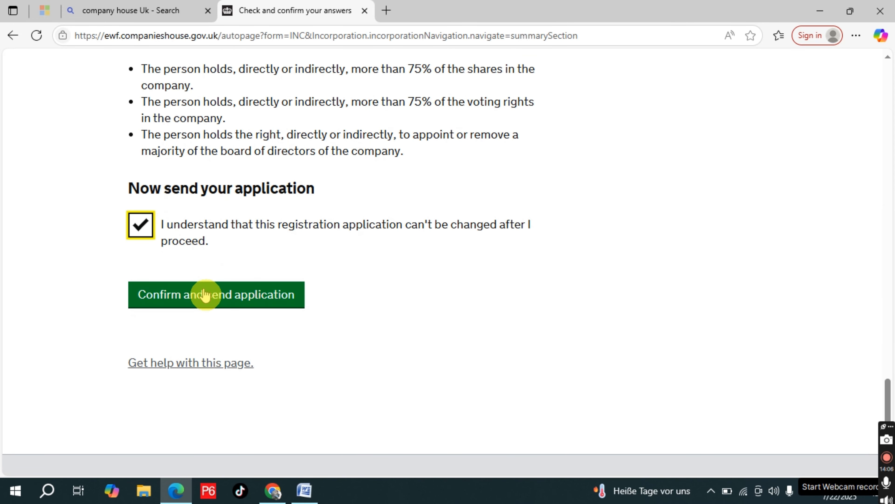
left_click(203, 293)
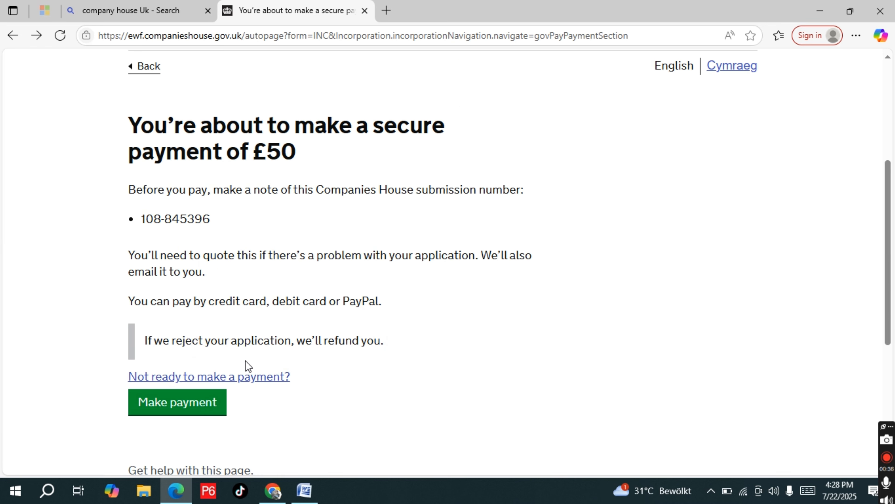
Proceed to the secure payment for the company registration and bring up the choice of payment method
left_click(189, 409)
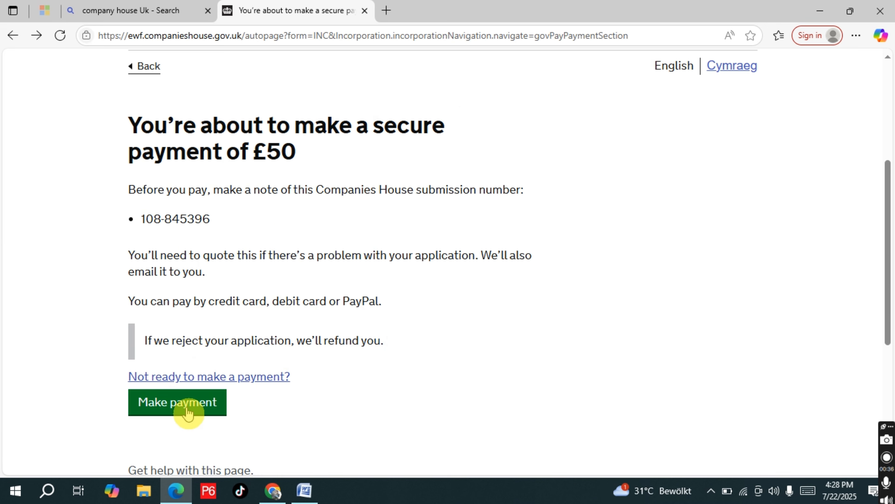
left_click(189, 409)
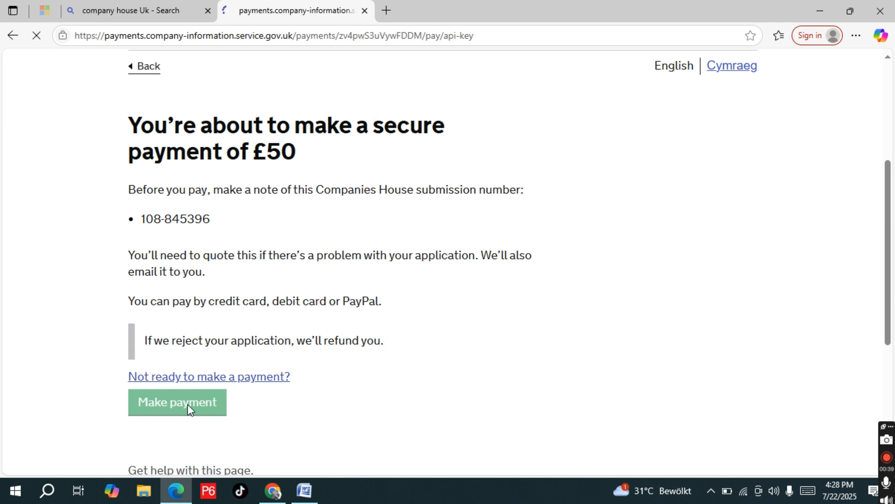
scroll(217, 296, "down", 3)
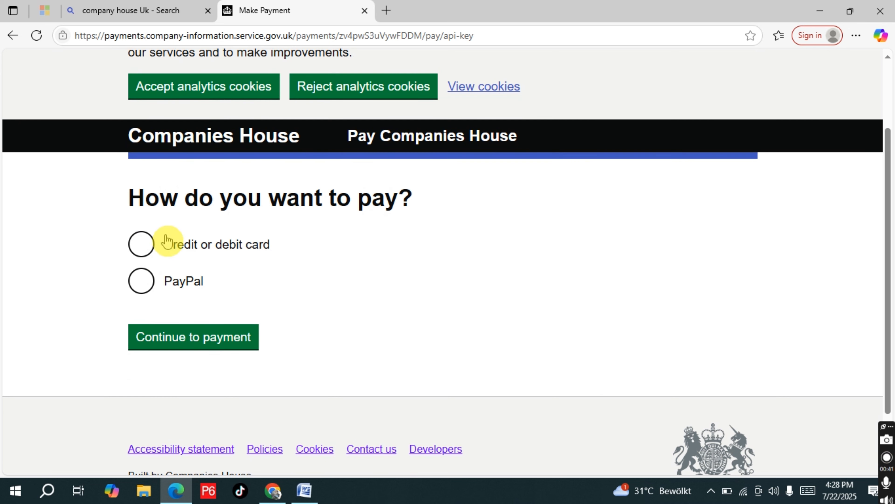